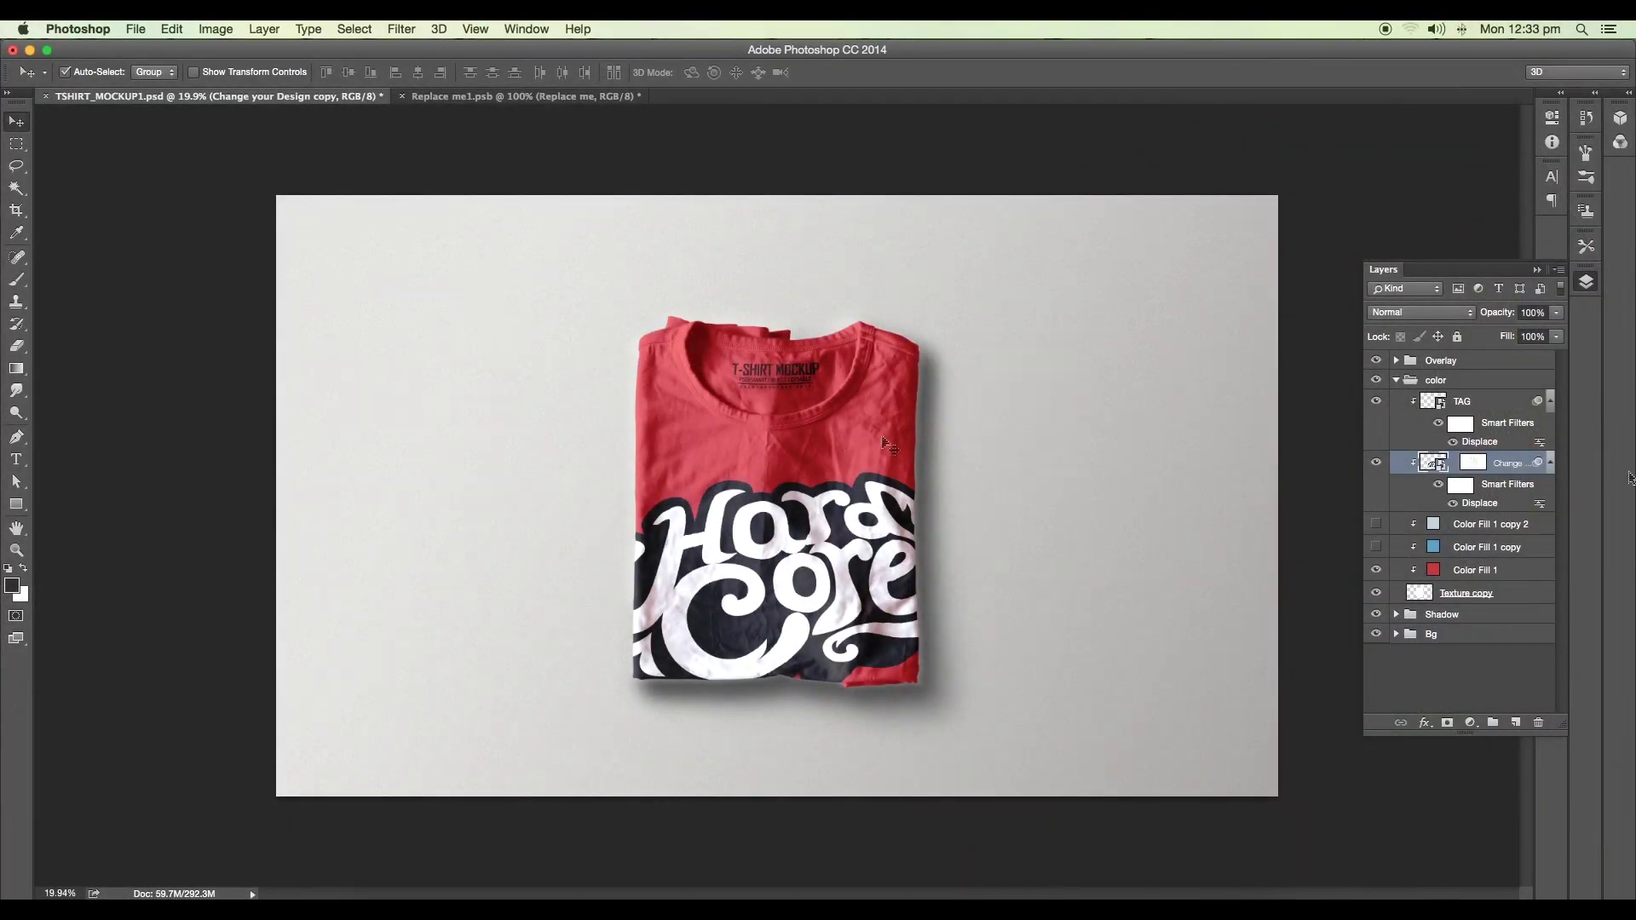
In the color group, hide the red Color Fill 1 and show Color Fill 1 copy to turn the shirt blue.
{"action": "left_click", "coordinate": [1449, 380]}
{"action": "left_click", "coordinate": [1397, 380]}
{"action": "left_click", "coordinate": [1396, 381]}
{"action": "left_click", "coordinate": [1376, 570]}
{"action": "left_click", "coordinate": [1376, 547]}
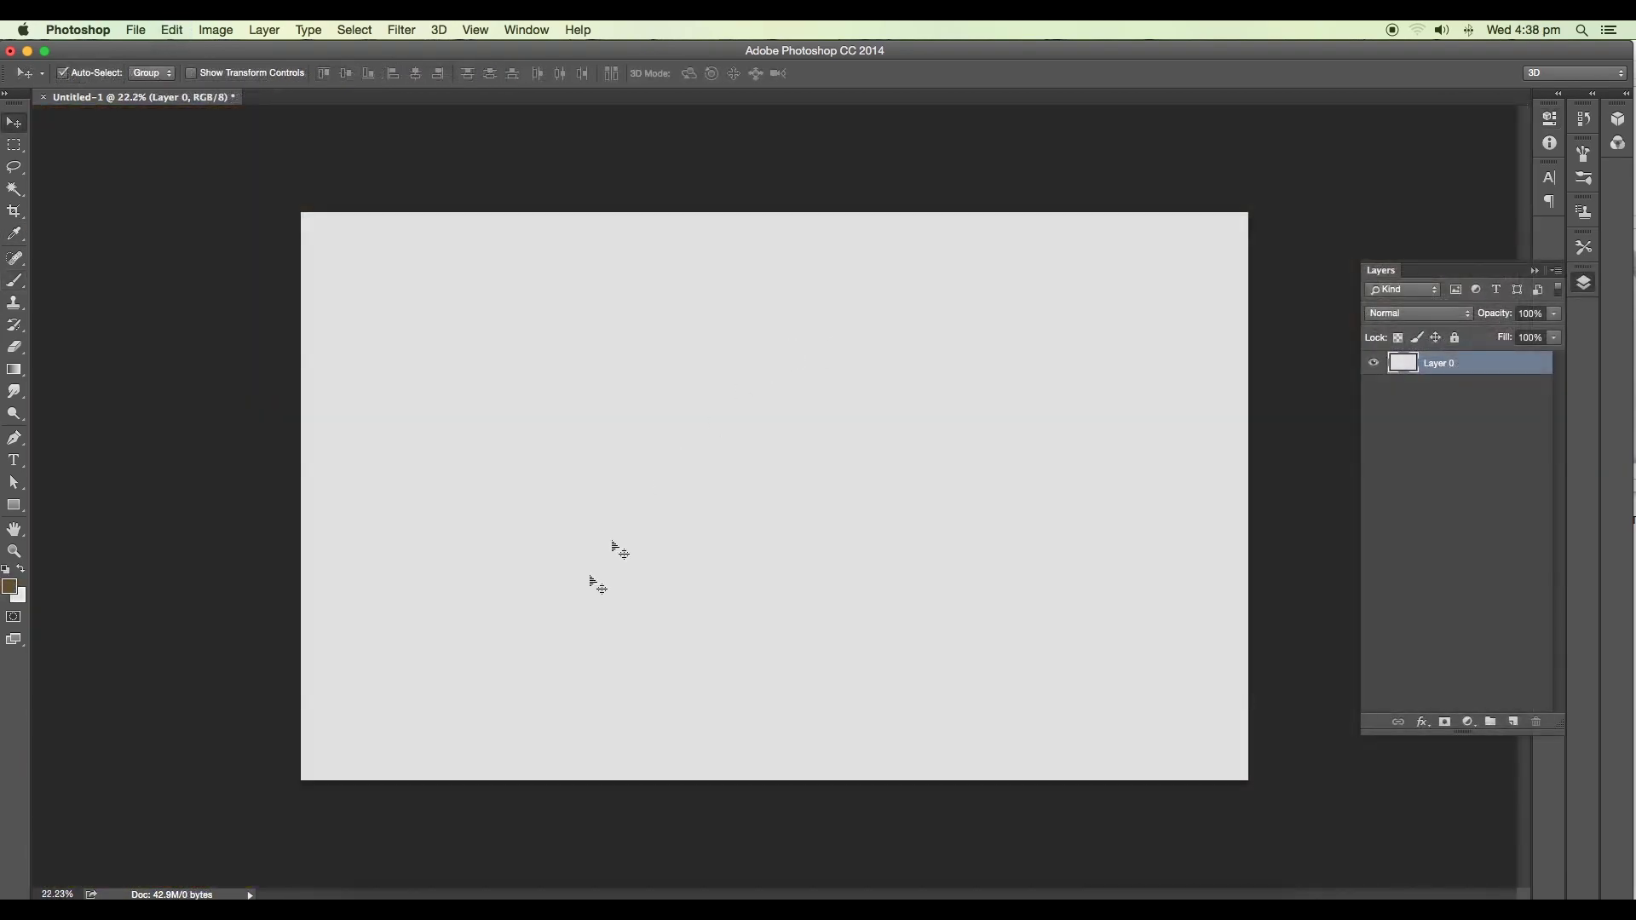
Drag Tshirt_white2.psd from the resources folder onto the grey canvas and nudge it into position.
{"action": "left_click", "coordinate": [365, 891]}
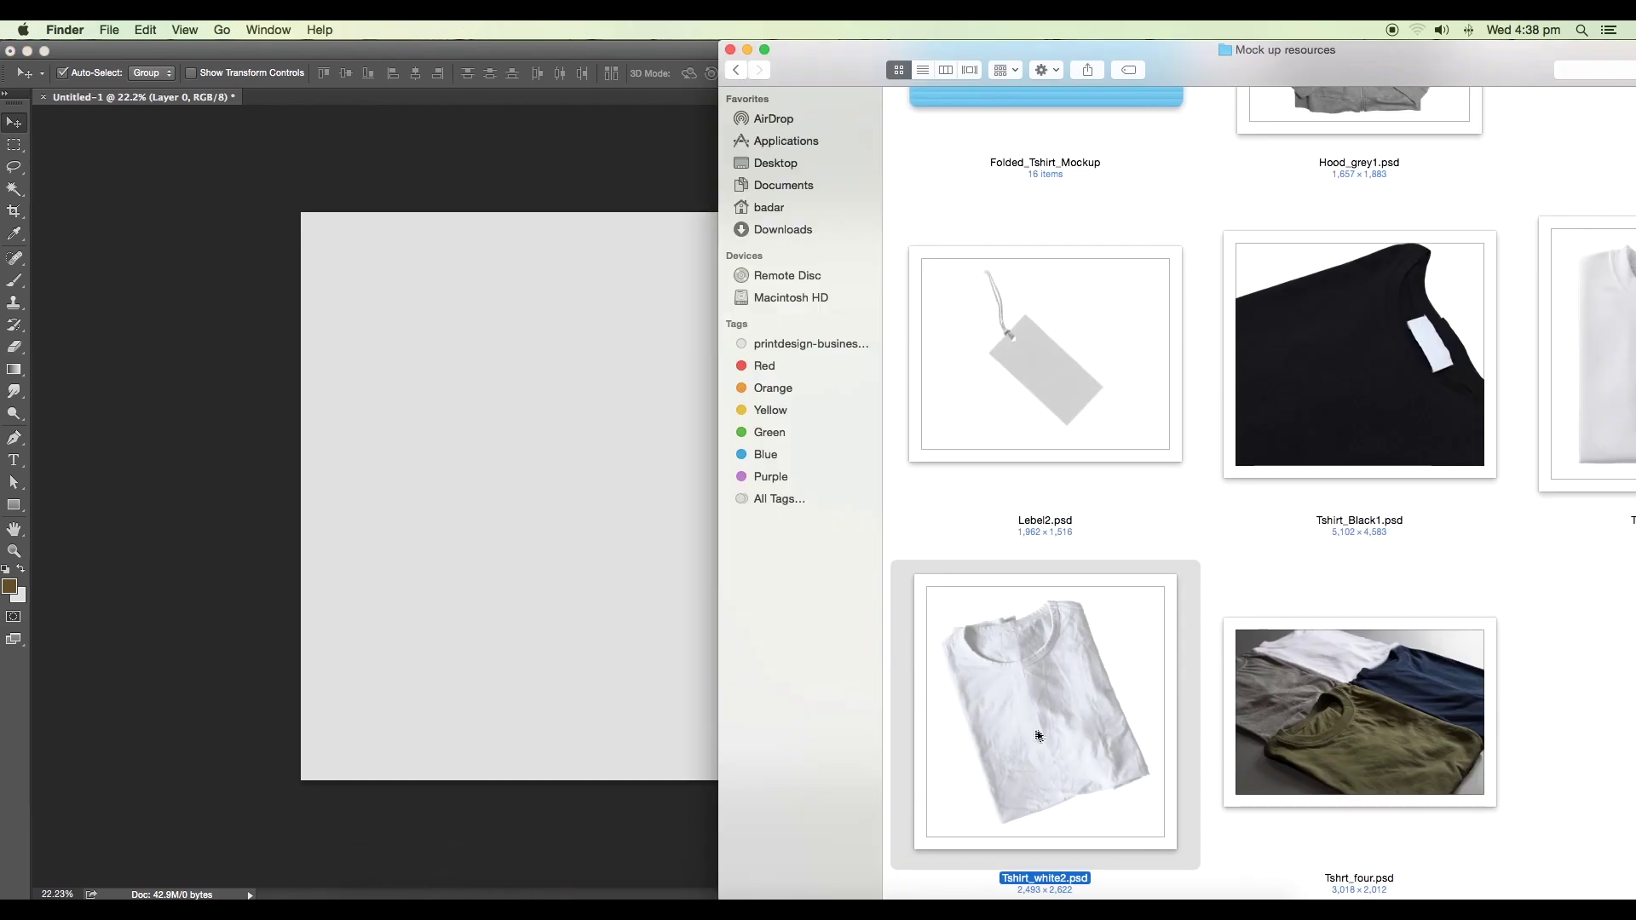
{"action": "left_click_drag", "start_coordinate": [1081, 708], "coordinate": [591, 508]}
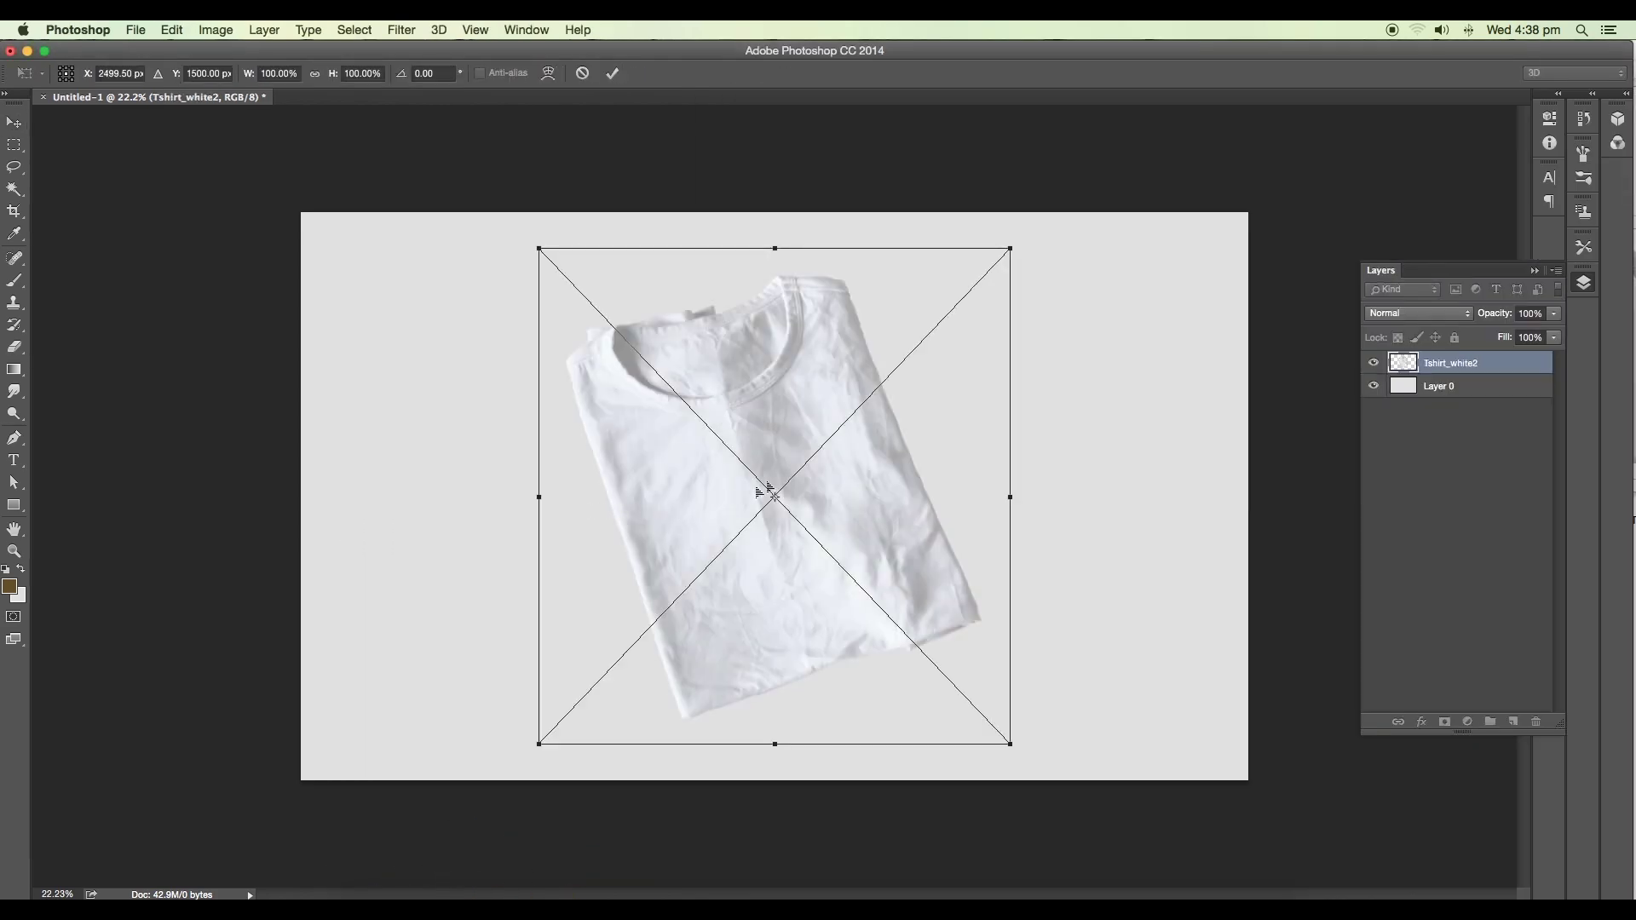
{"action": "left_click_drag", "start_coordinate": [764, 486], "coordinate": [840, 431]}
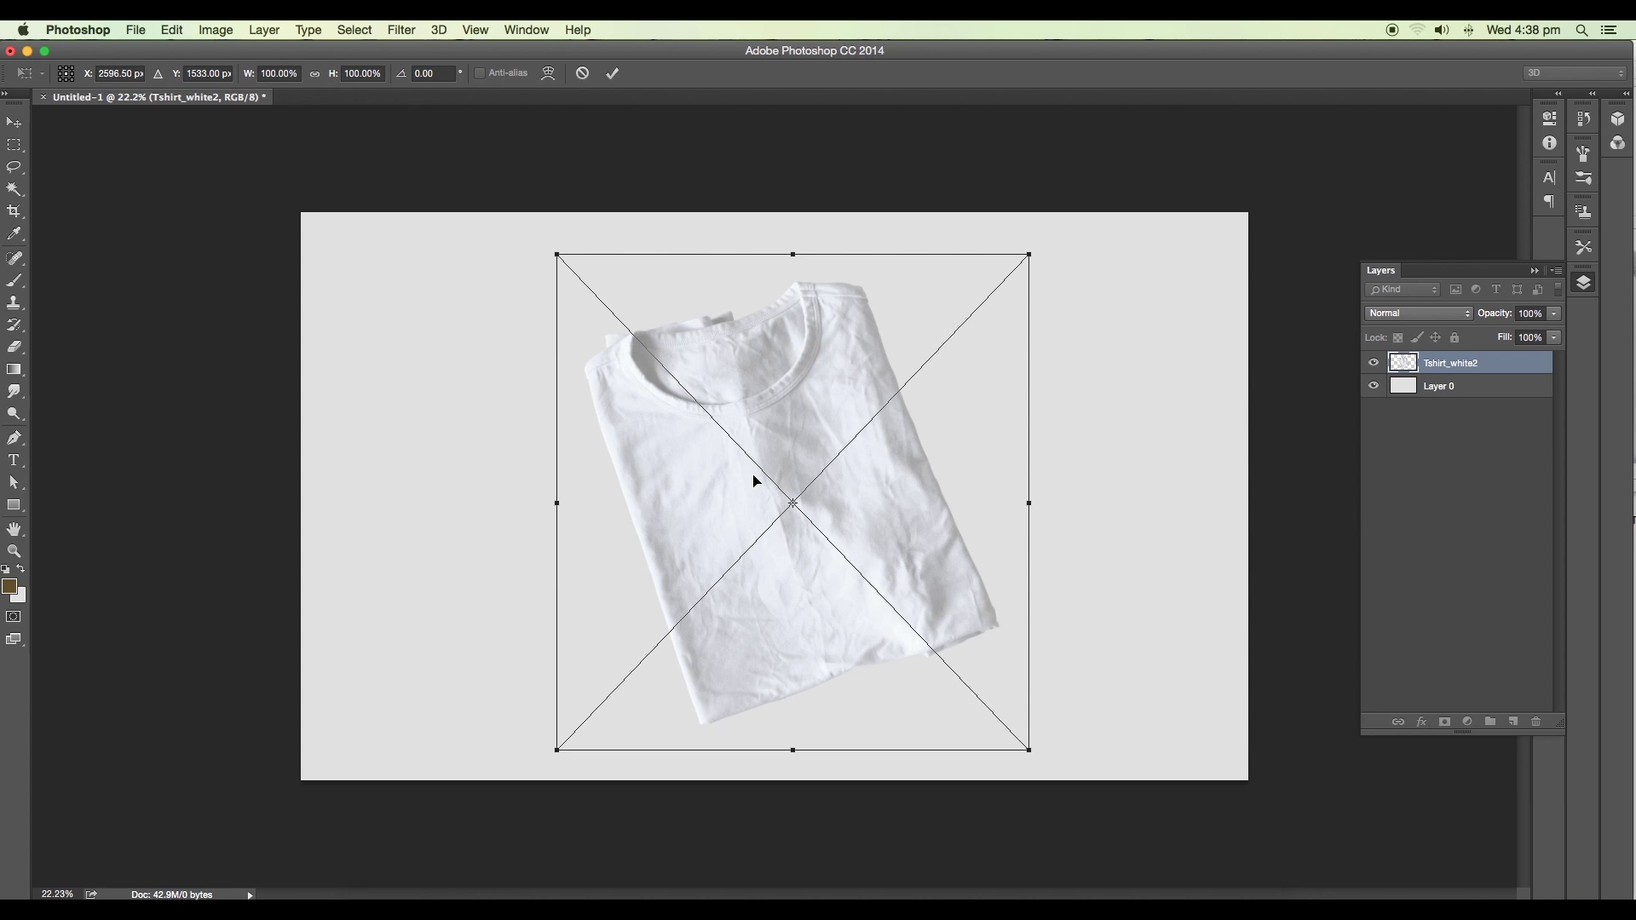
Switch the shirt's free transform to Rotate mode.
{"action": "right_click", "coordinate": [793, 437]}
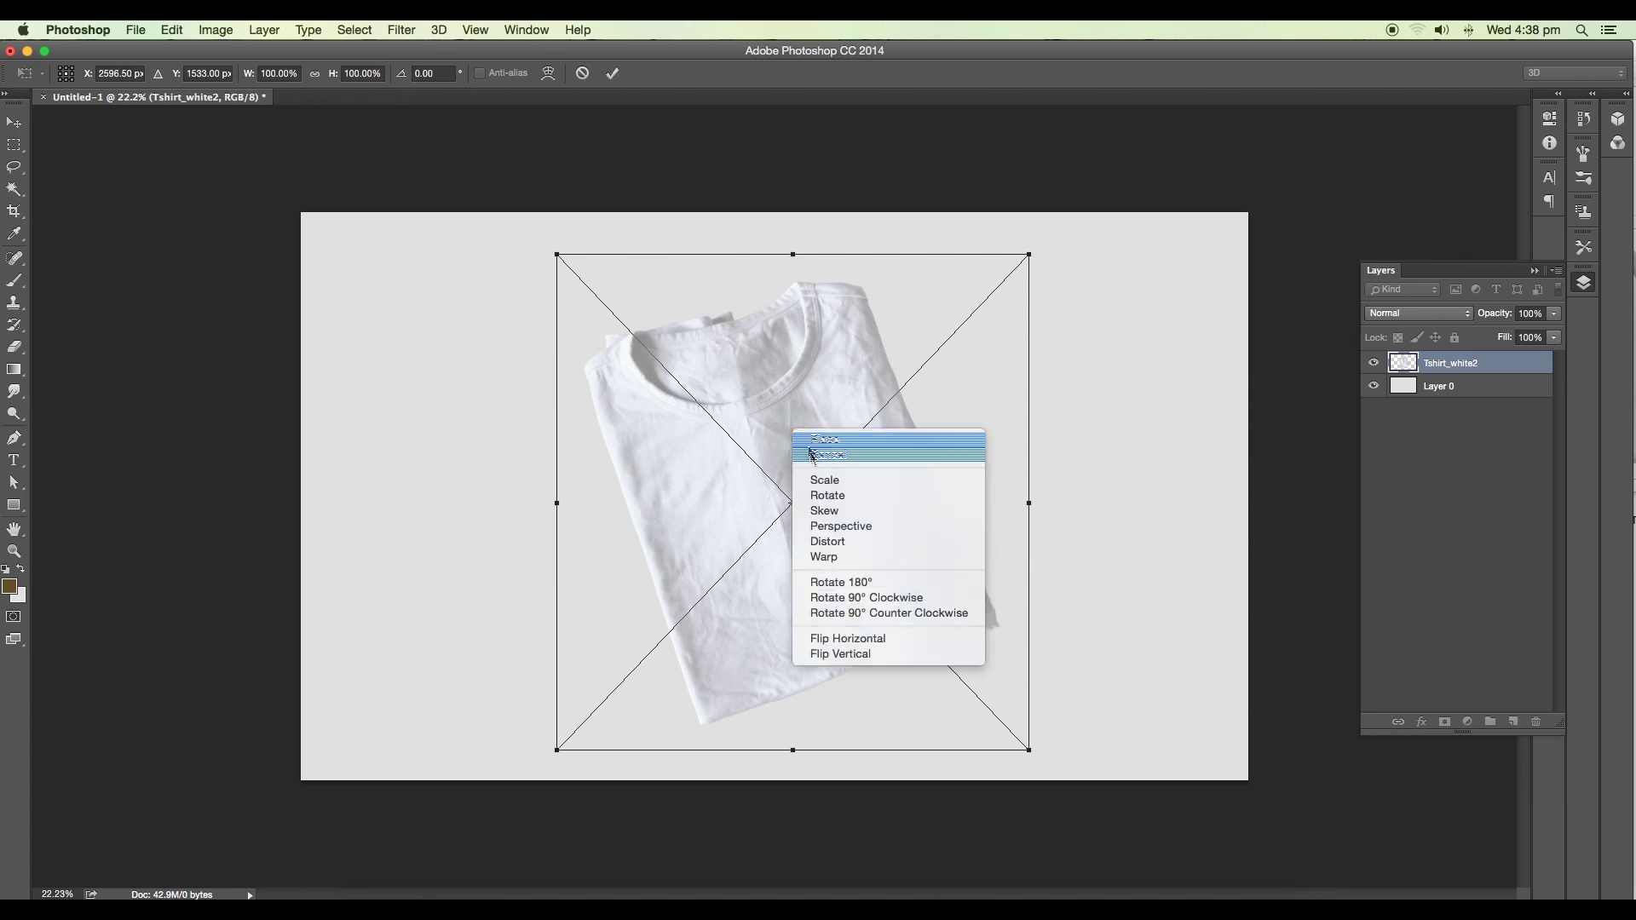
{"action": "left_click", "coordinate": [836, 526]}
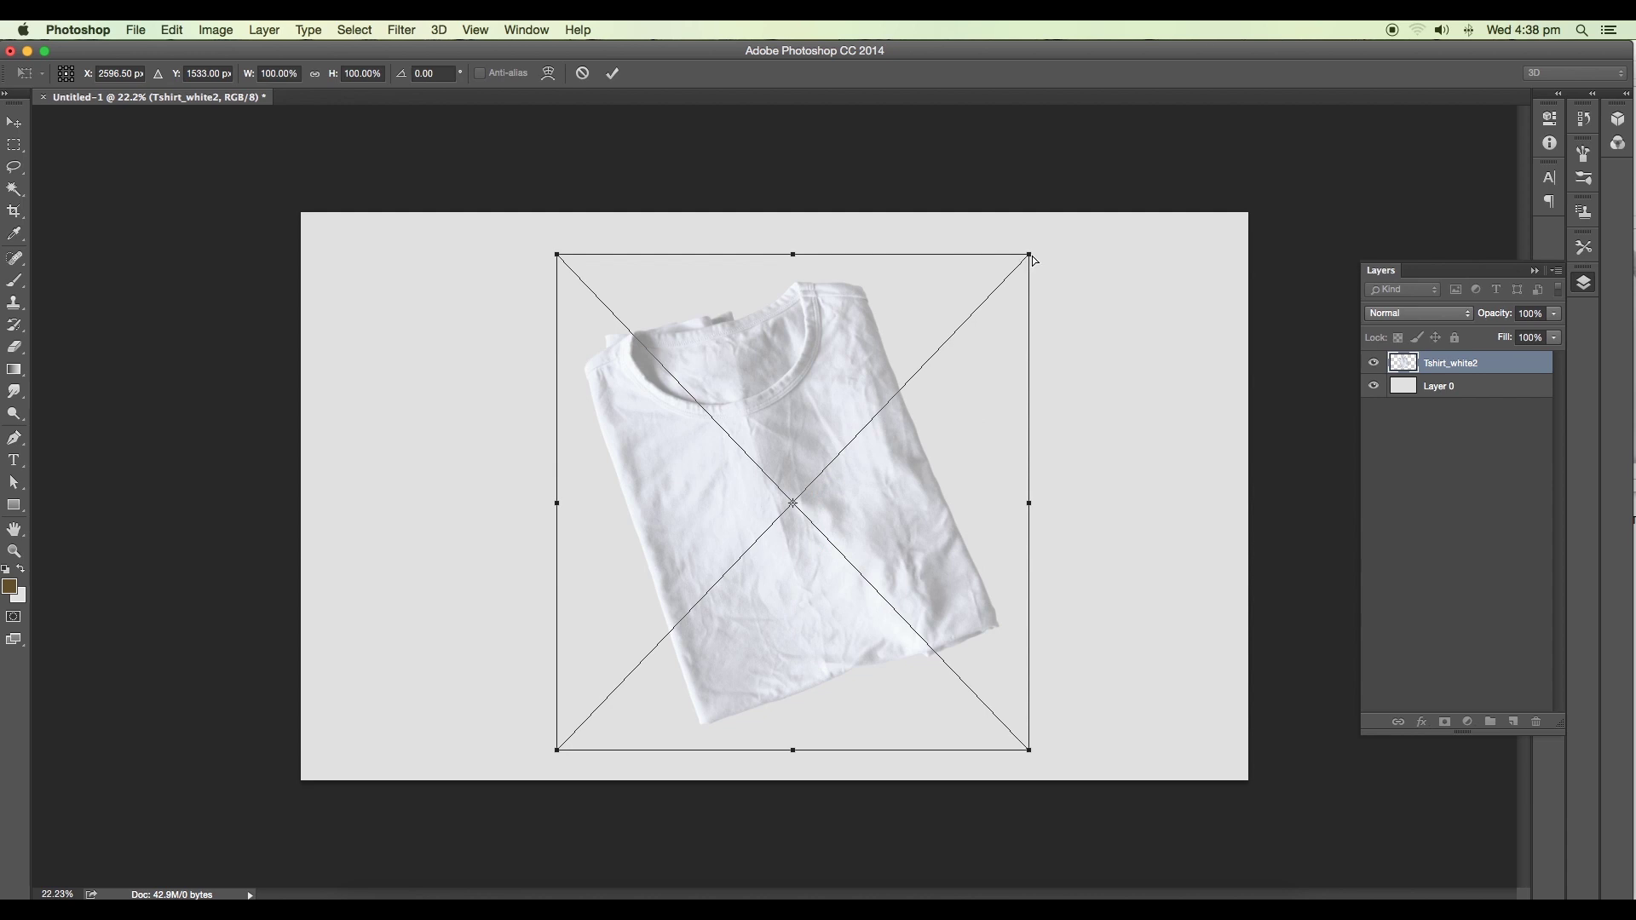
{"action": "left_click", "coordinate": [785, 376]}
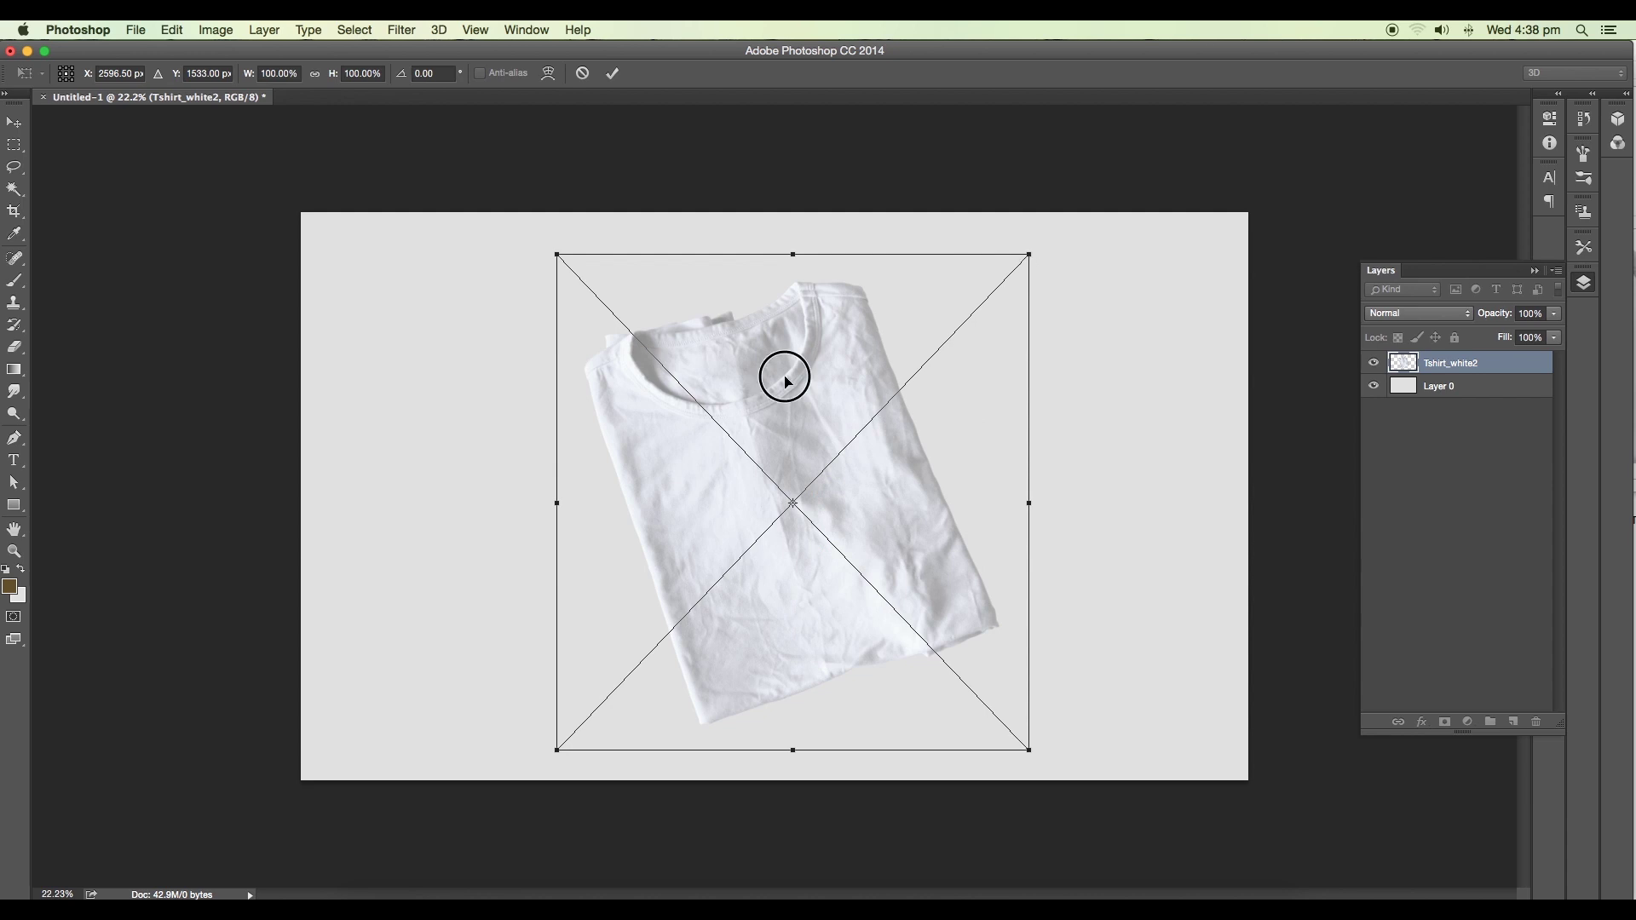
{"action": "right_click", "coordinate": [821, 402]}
{"action": "left_click", "coordinate": [855, 459]}
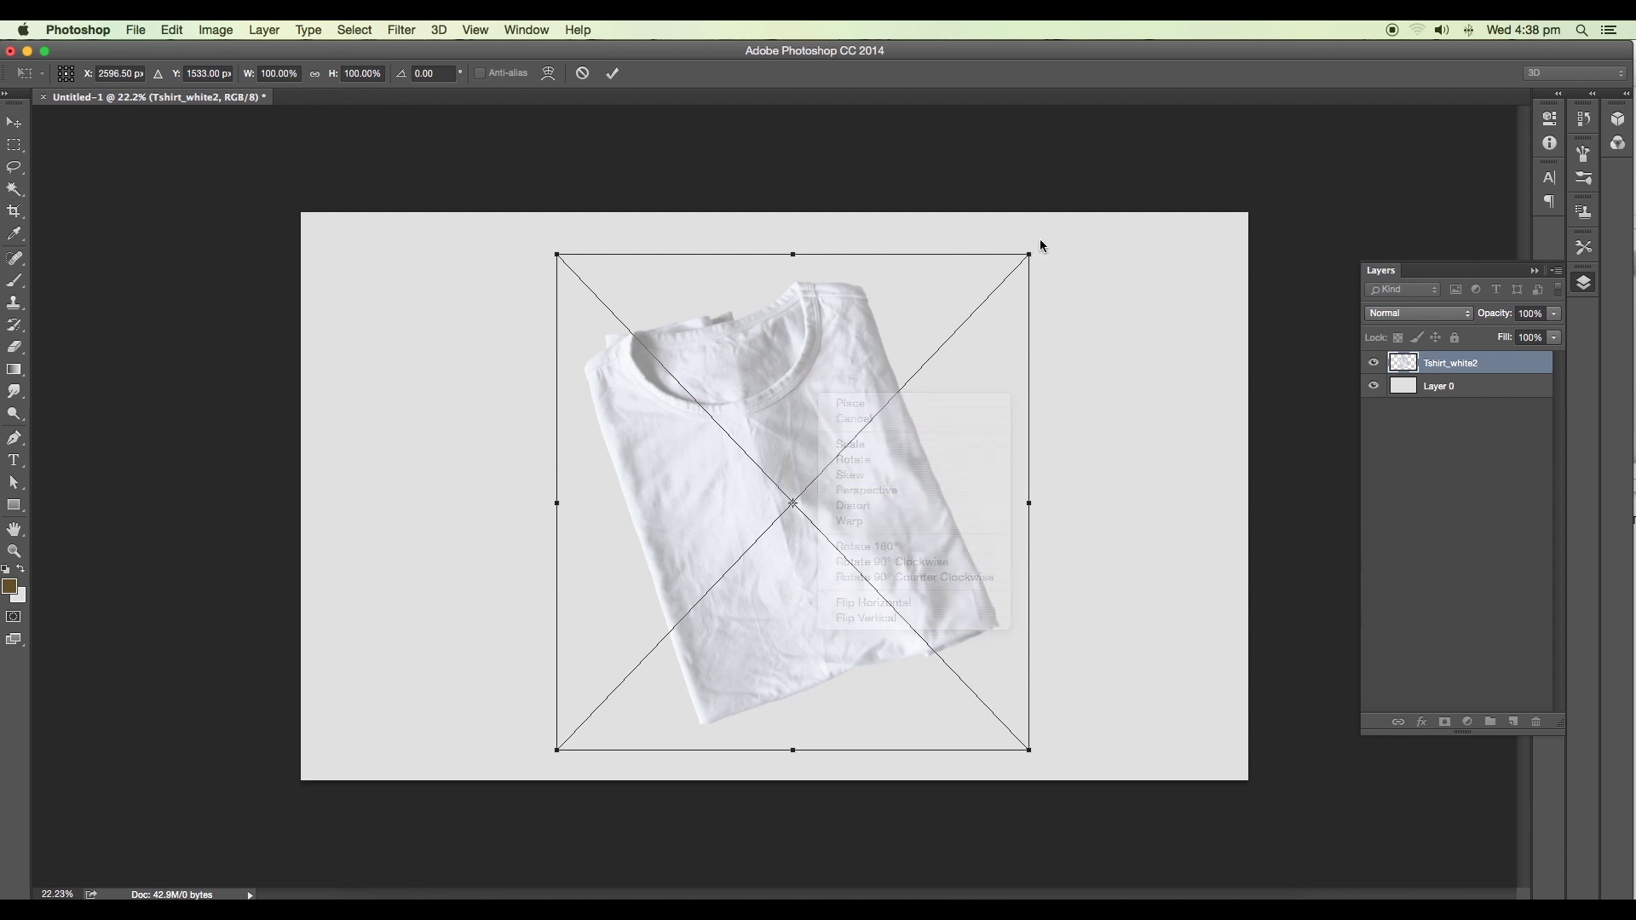
Rotate the shirt about 18° upright, then distort its corners slightly larger.
{"action": "left_click_drag", "start_coordinate": [1041, 246], "coordinate": [1121, 344]}
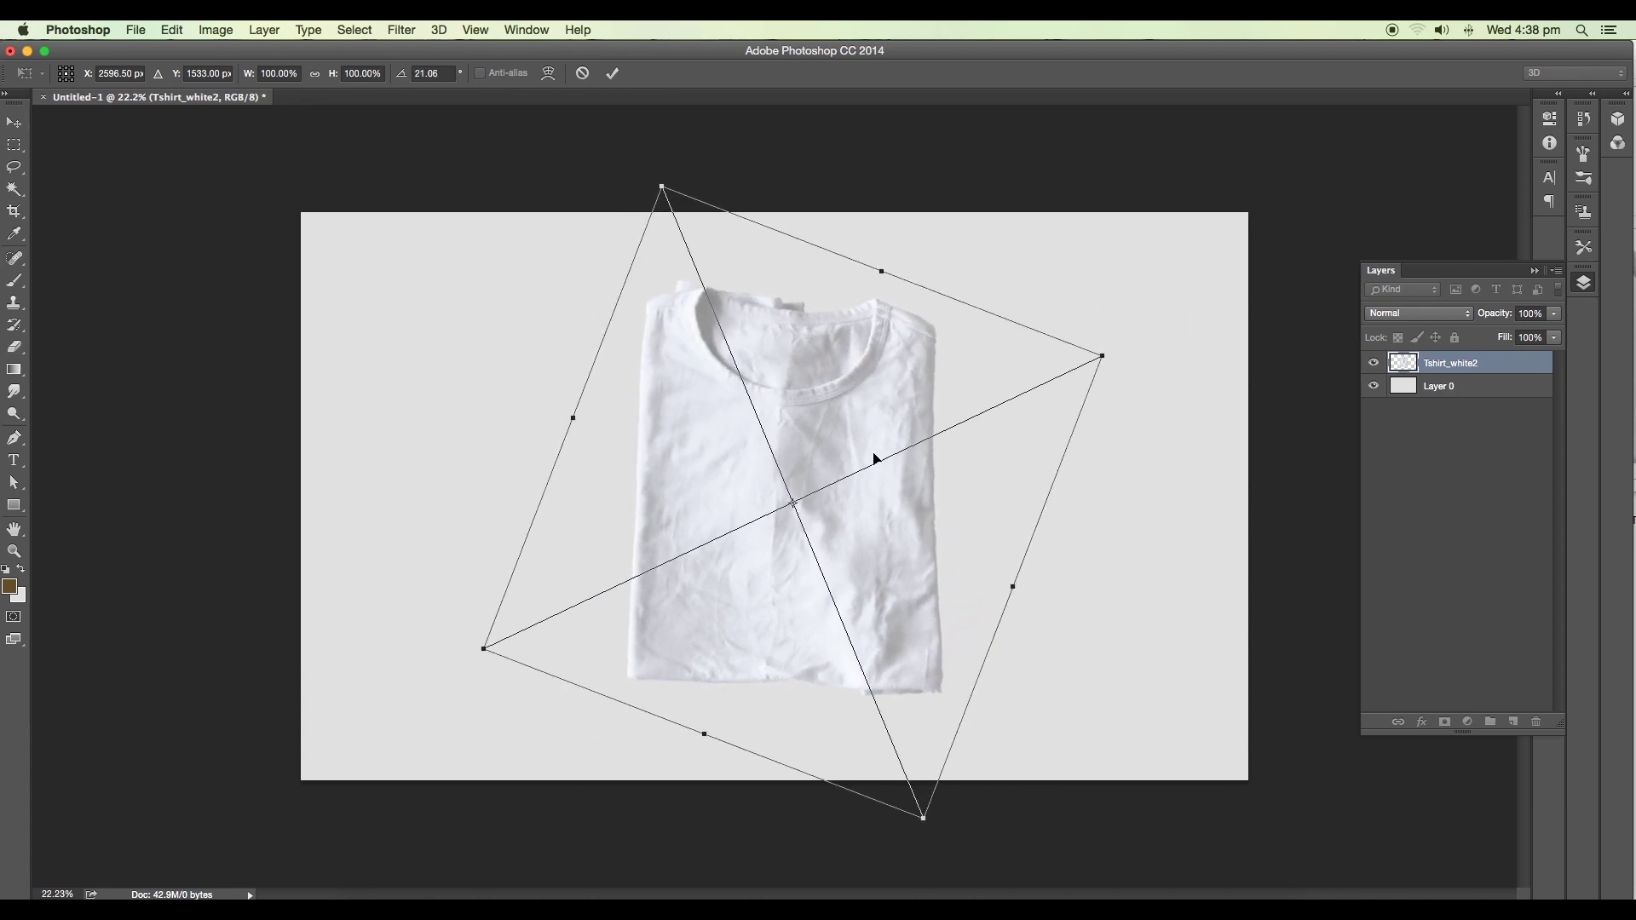
{"action": "right_click", "coordinate": [875, 460]}
{"action": "left_click", "coordinate": [890, 563]}
{"action": "left_click_drag", "start_coordinate": [1106, 362], "coordinate": [1125, 339]}
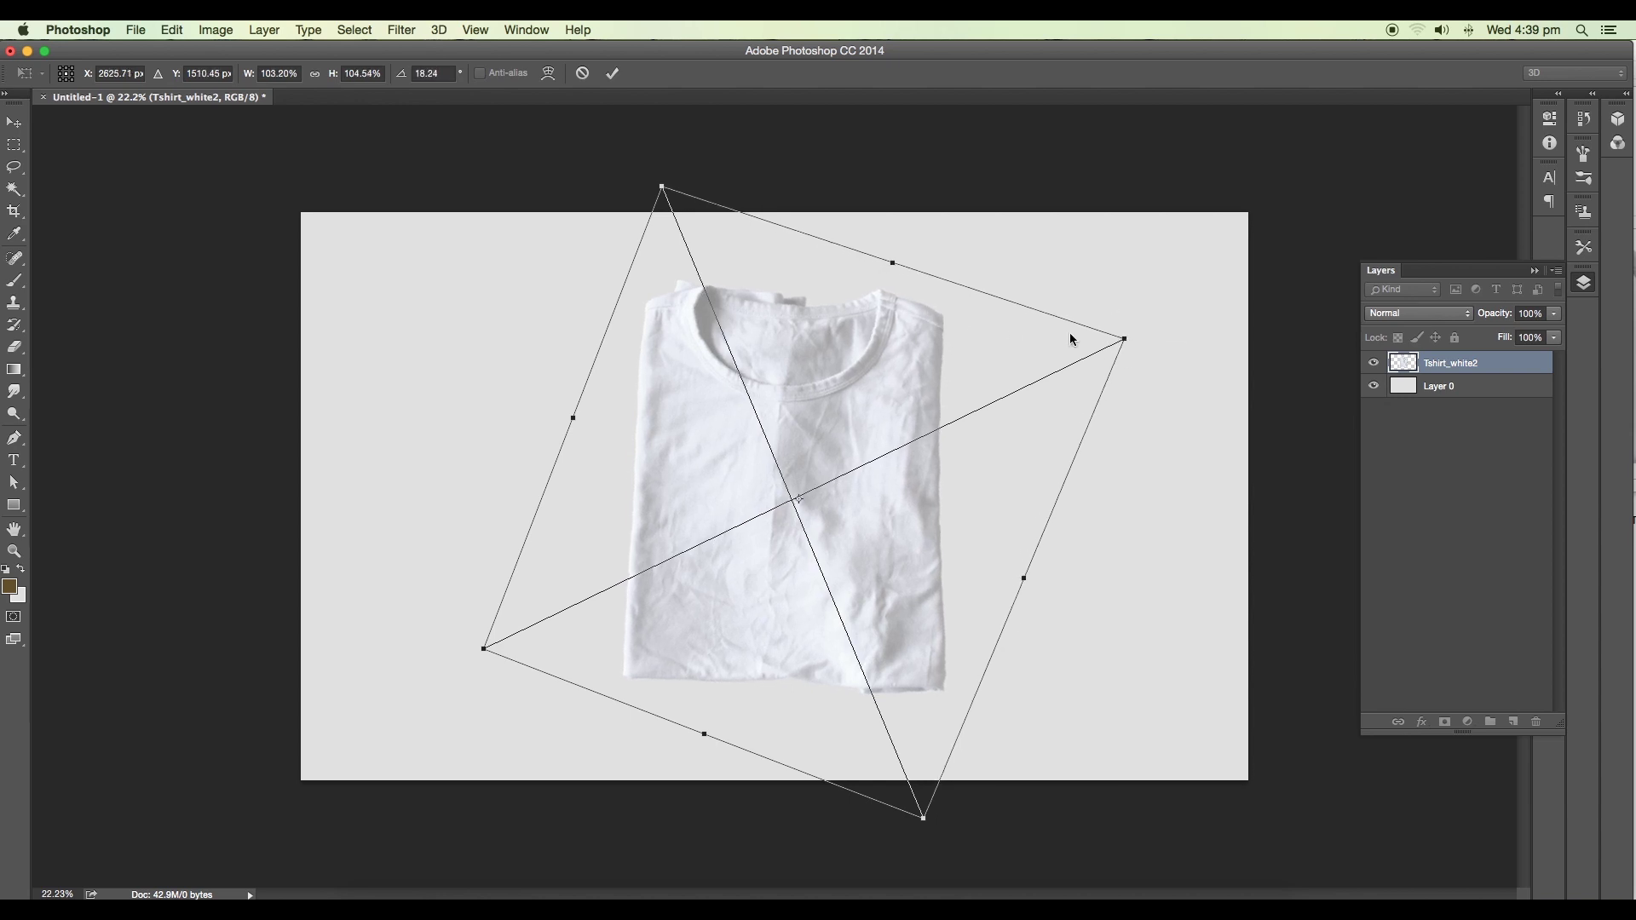
{"action": "left_click_drag", "start_coordinate": [664, 191], "coordinate": [648, 200]}
{"action": "left_click_drag", "start_coordinate": [485, 651], "coordinate": [492, 673]}
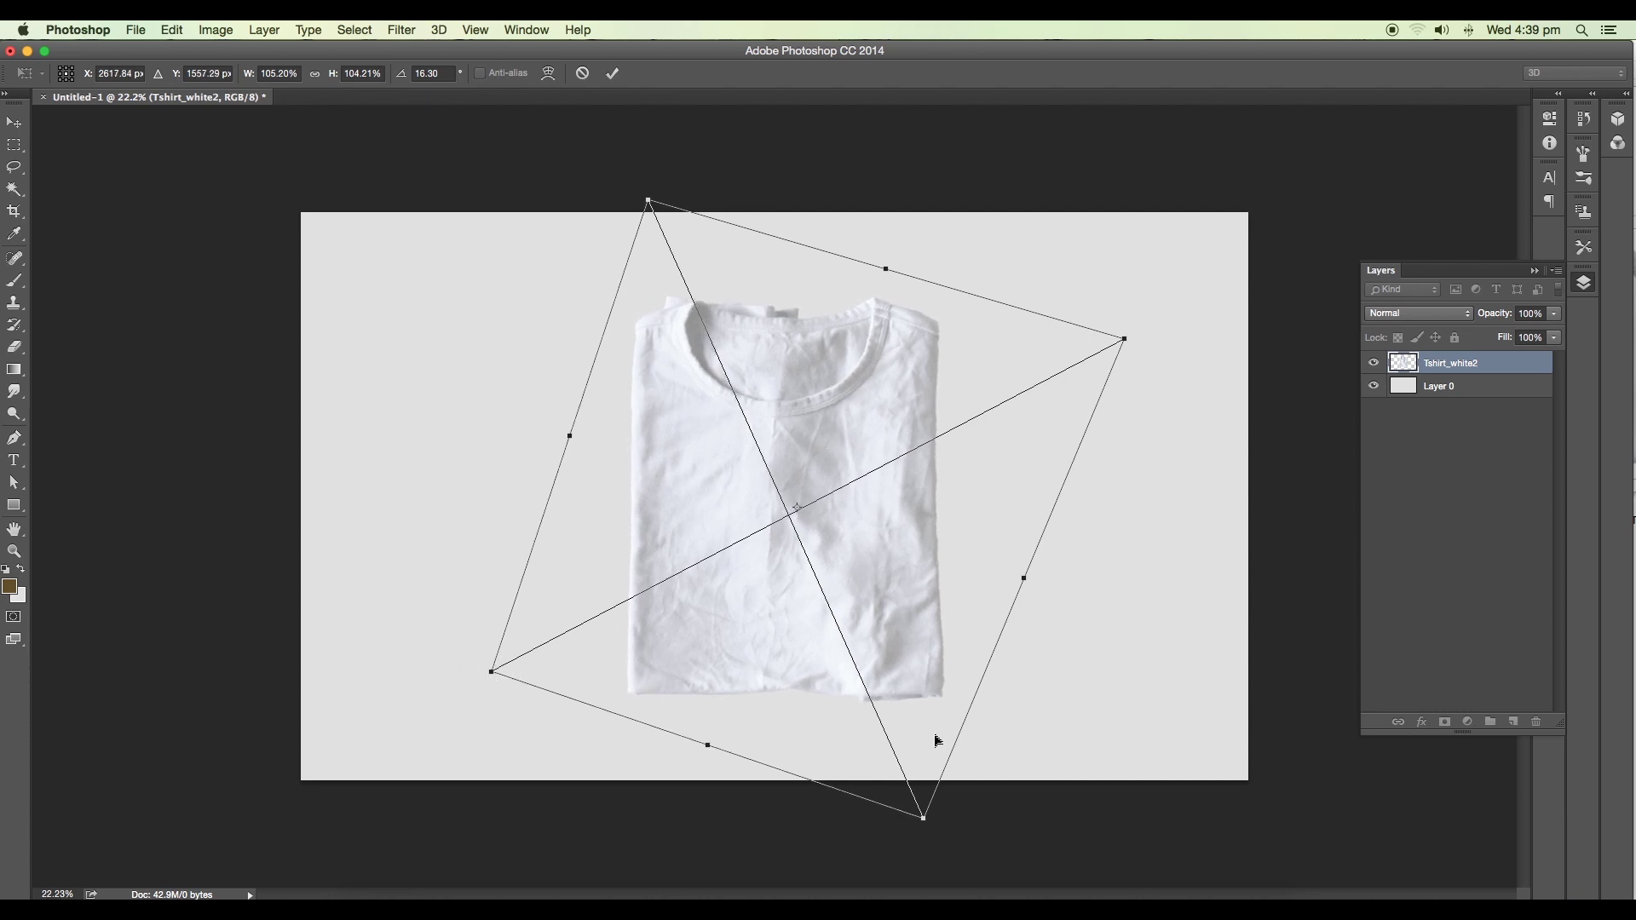
{"action": "left_click_drag", "start_coordinate": [928, 825], "coordinate": [924, 828]}
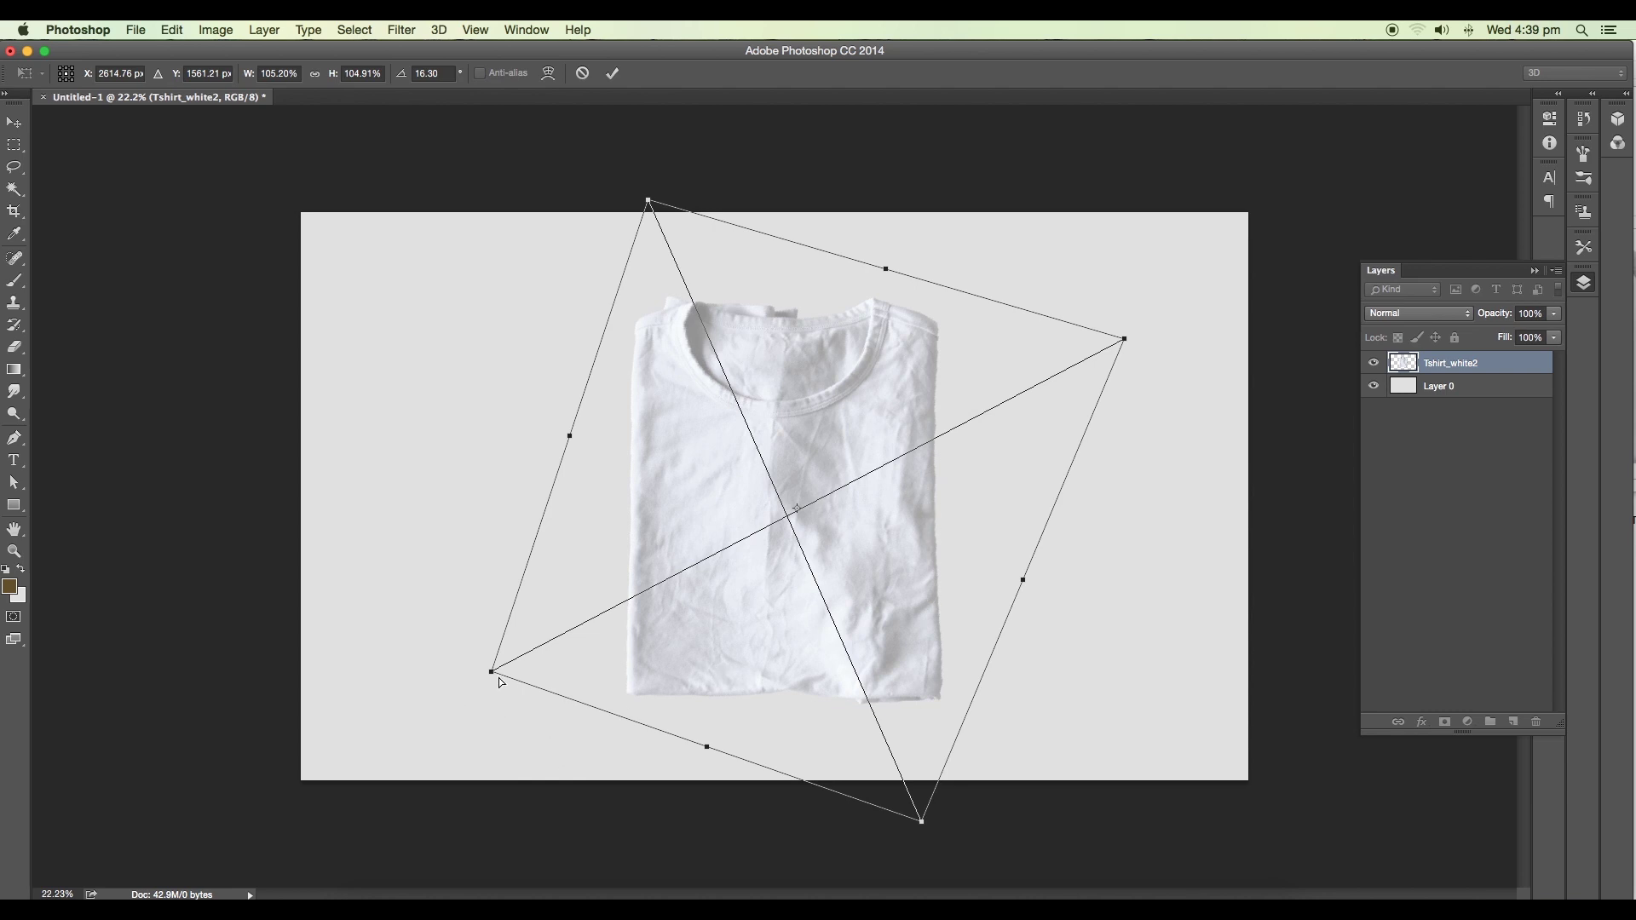
{"action": "left_click_drag", "start_coordinate": [492, 674], "coordinate": [488, 674]}
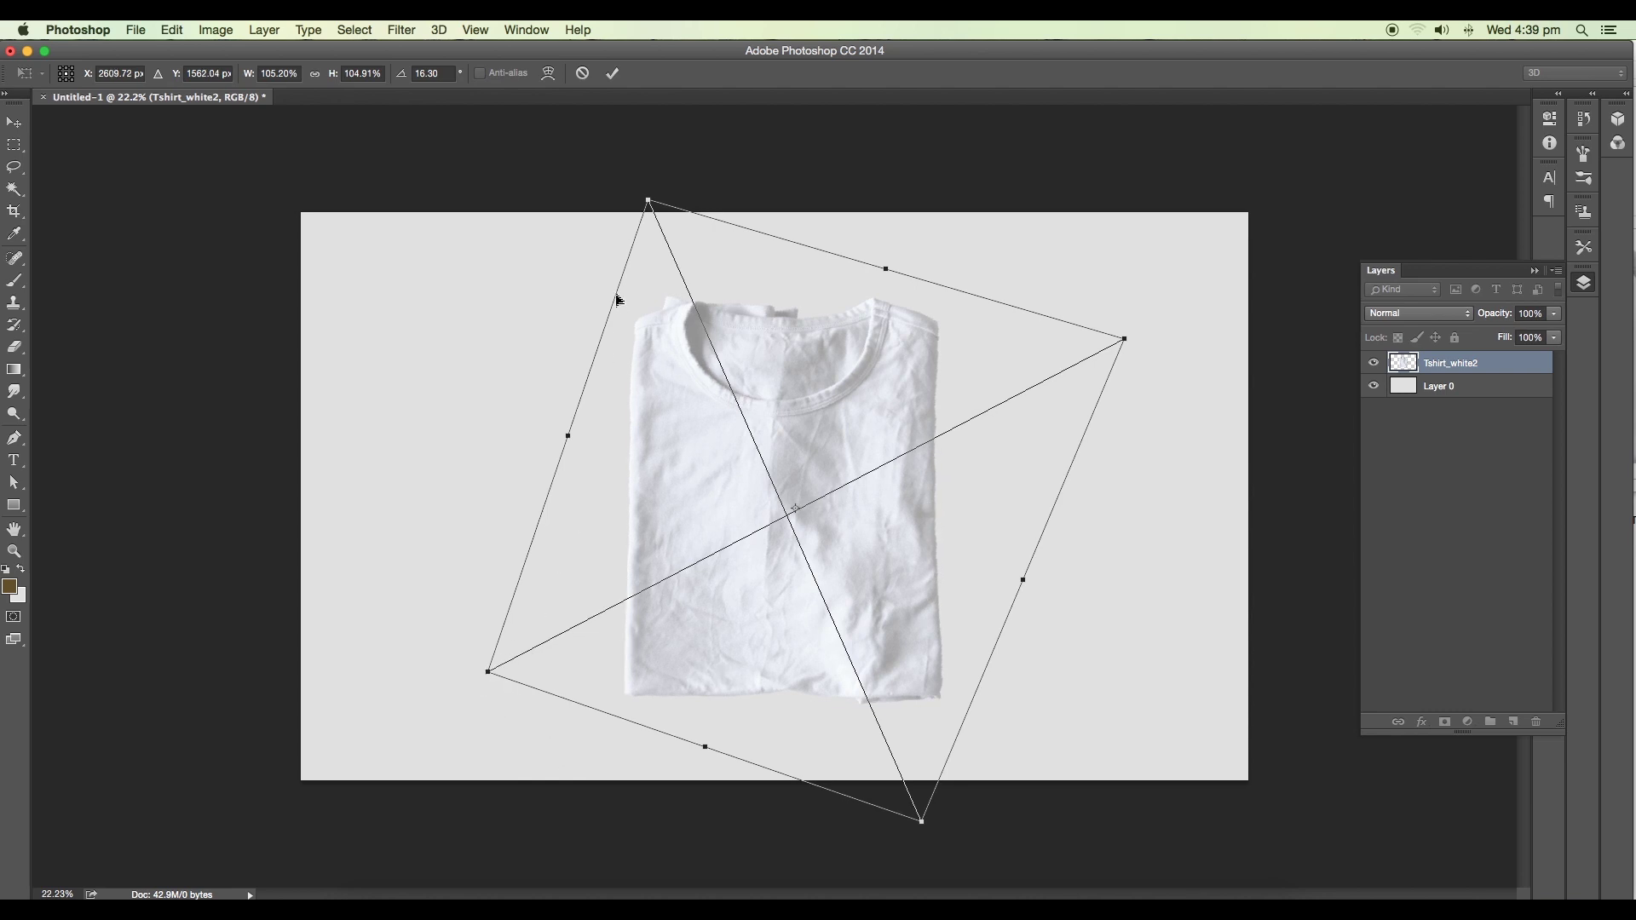
{"action": "left_click_drag", "start_coordinate": [651, 212], "coordinate": [648, 208]}
Commit the shirt transformation and shift the shirt slightly up and left.
{"action": "left_click", "coordinate": [1124, 337]}
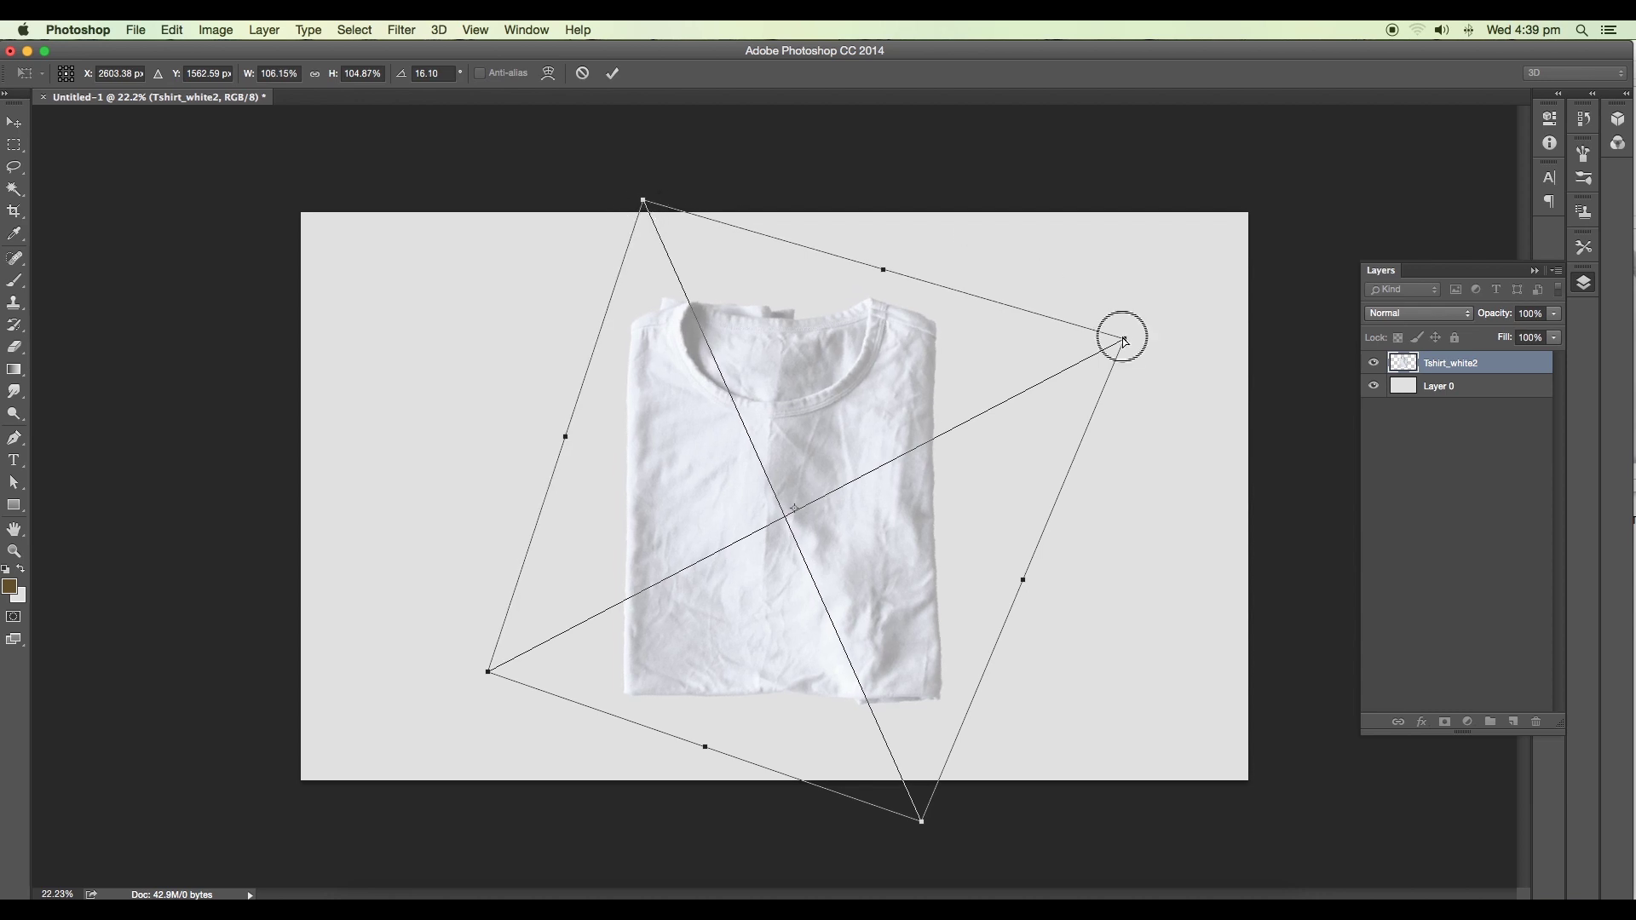
{"action": "key", "text": "Return"}
{"action": "left_click_drag", "start_coordinate": [800, 549], "coordinate": [779, 537]}
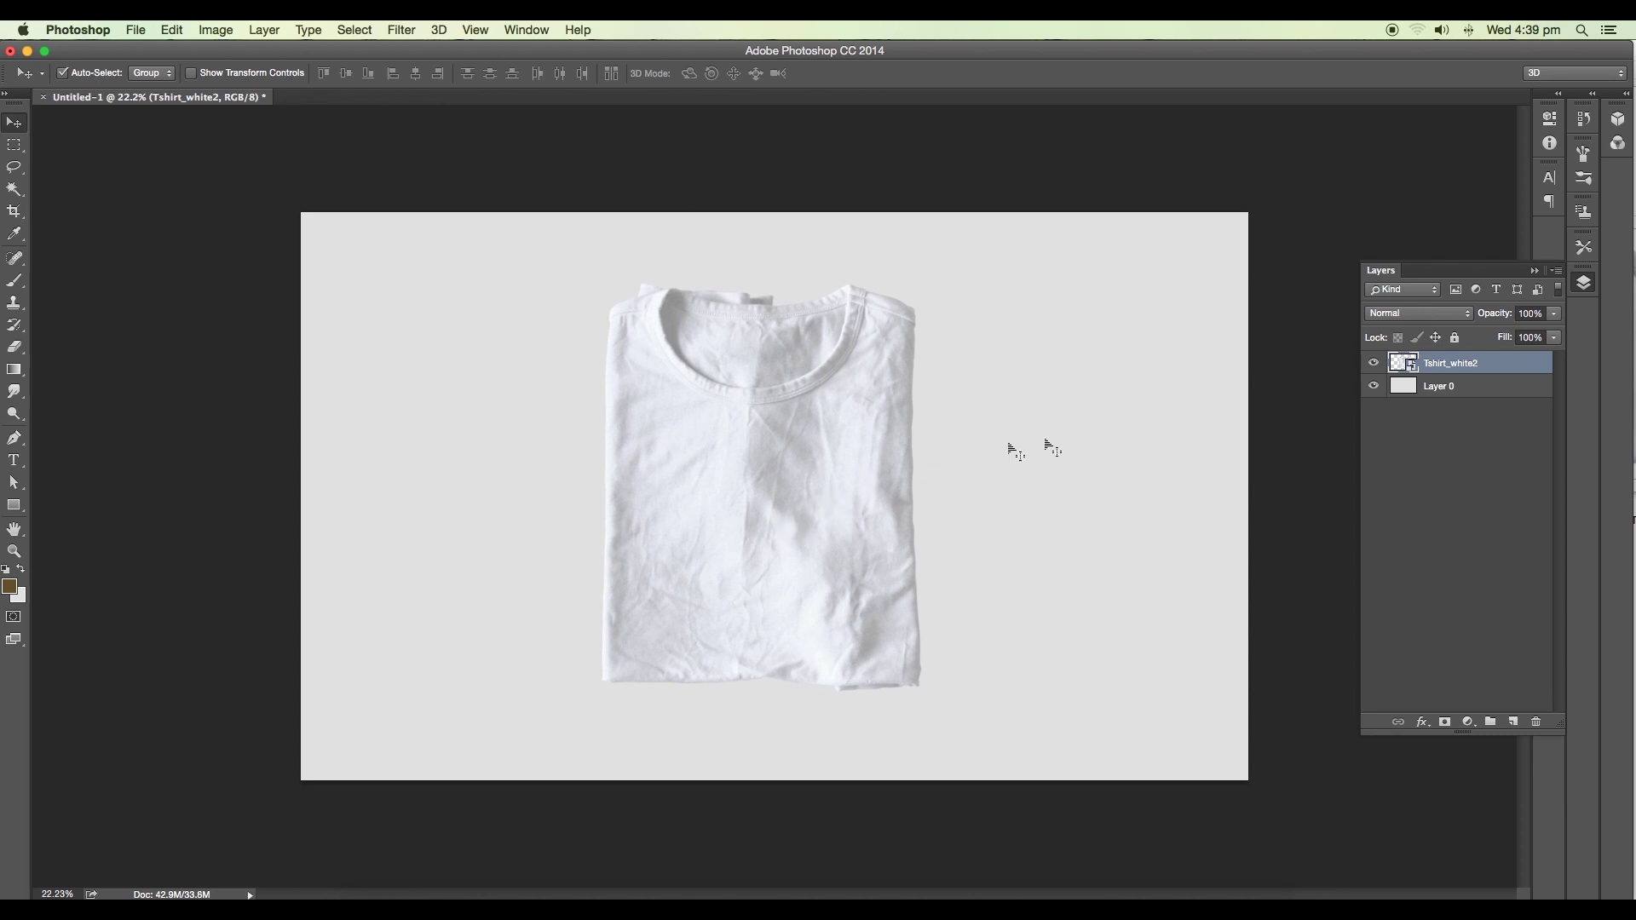
Set Tshirt_white2 to Linear Burn and add a new Layer 1 above Layer 0.
{"action": "left_click", "coordinate": [1469, 316]}
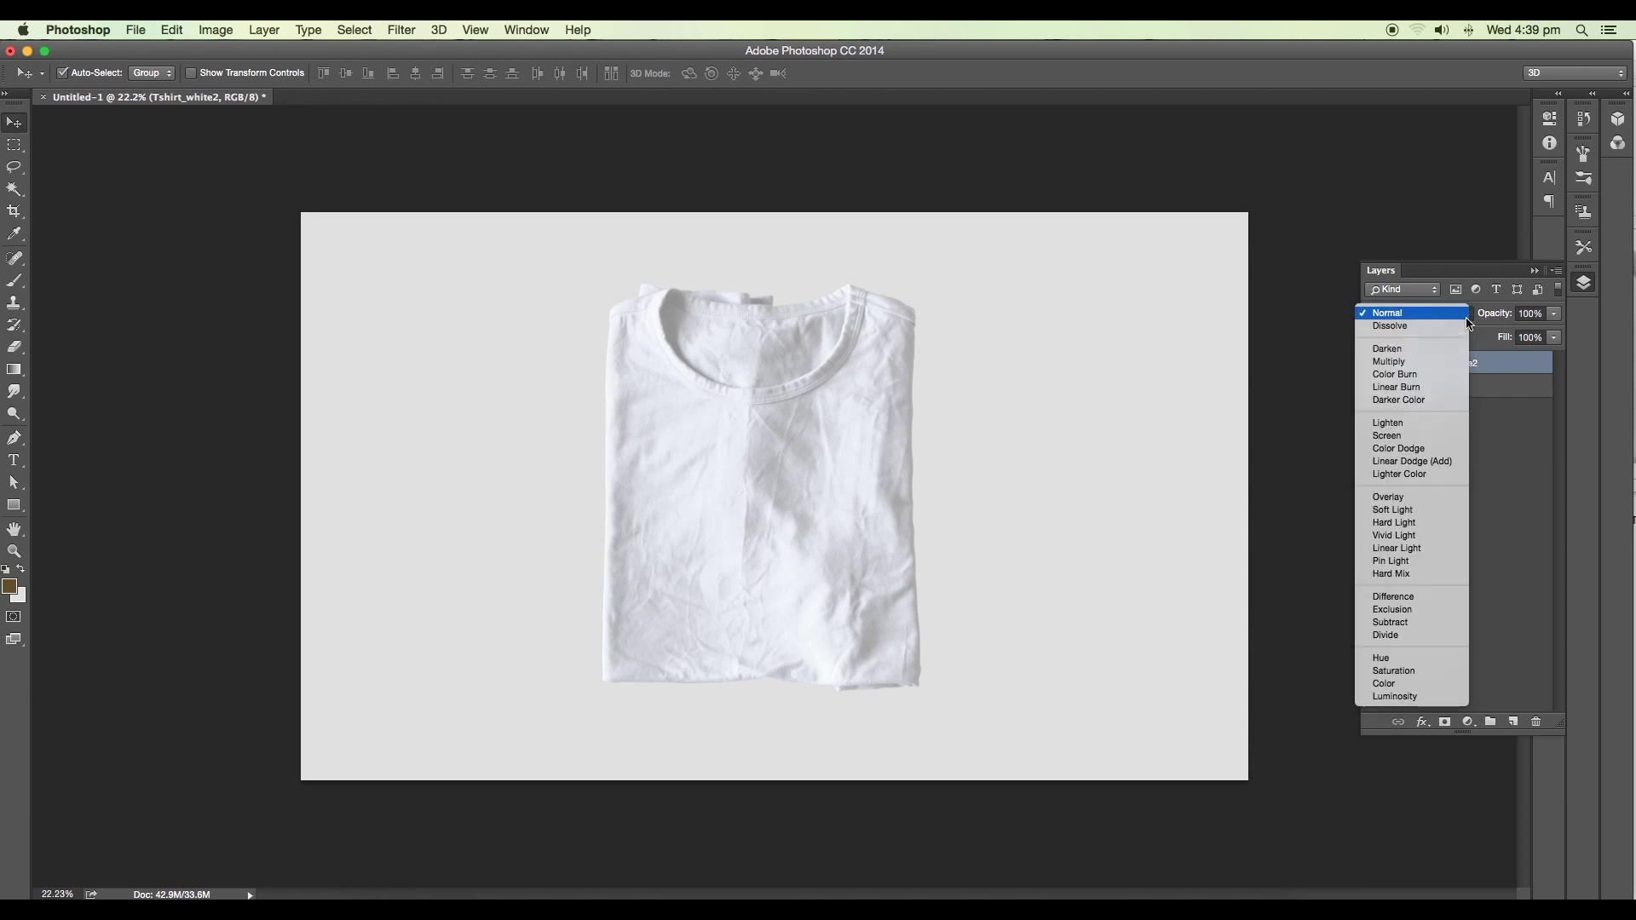
{"action": "left_click", "coordinate": [1434, 389]}
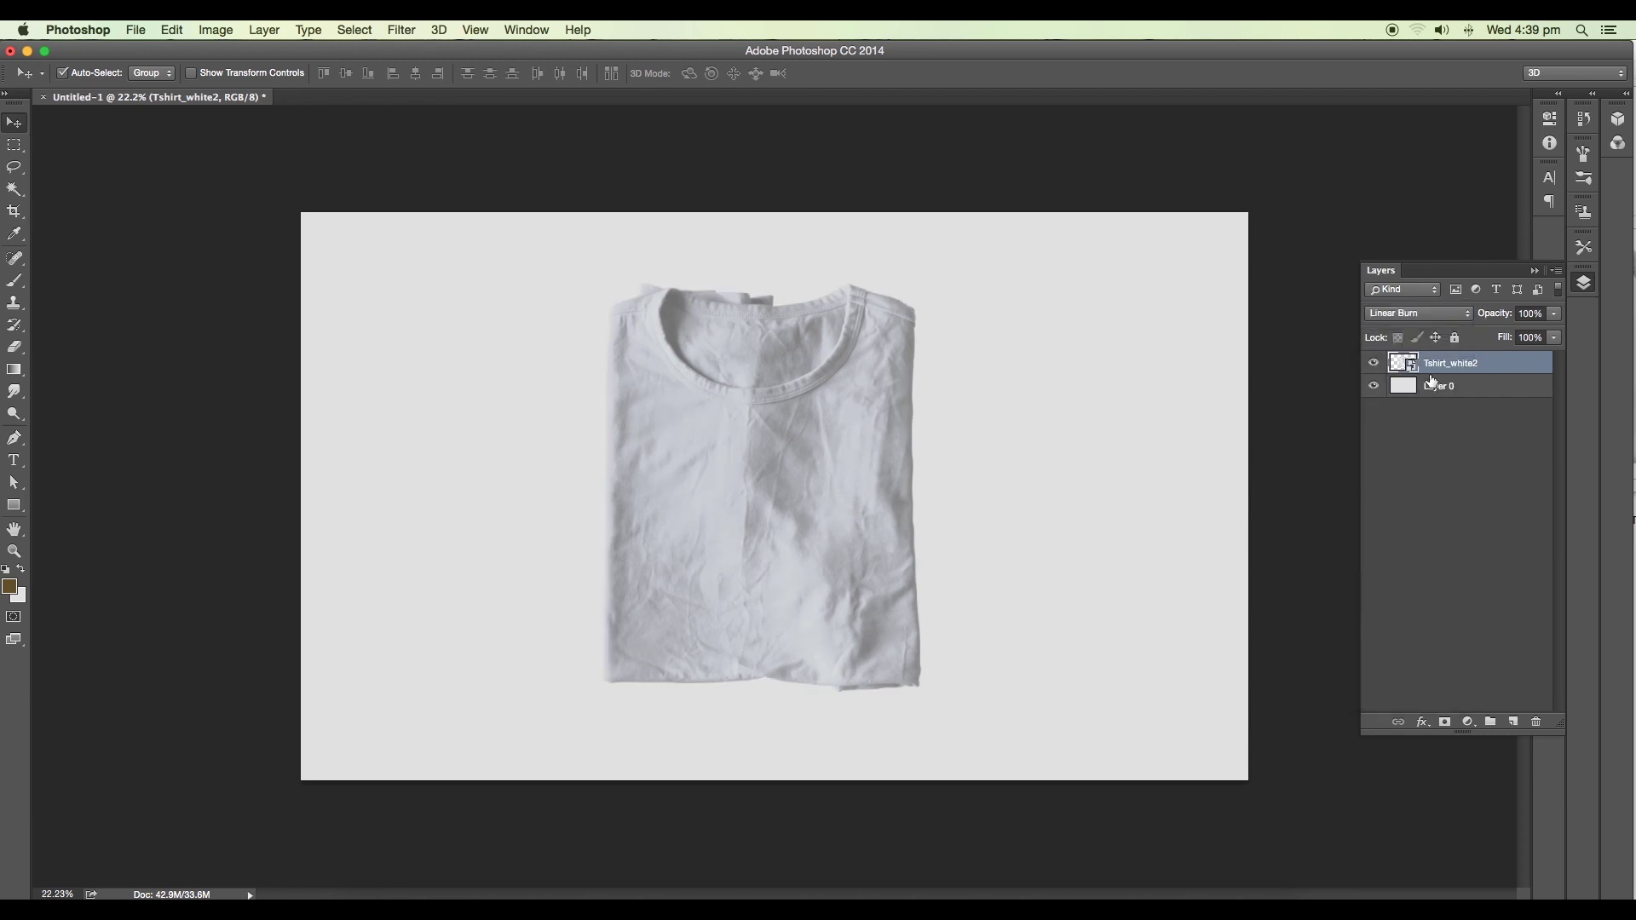
{"action": "left_click", "coordinate": [1500, 386]}
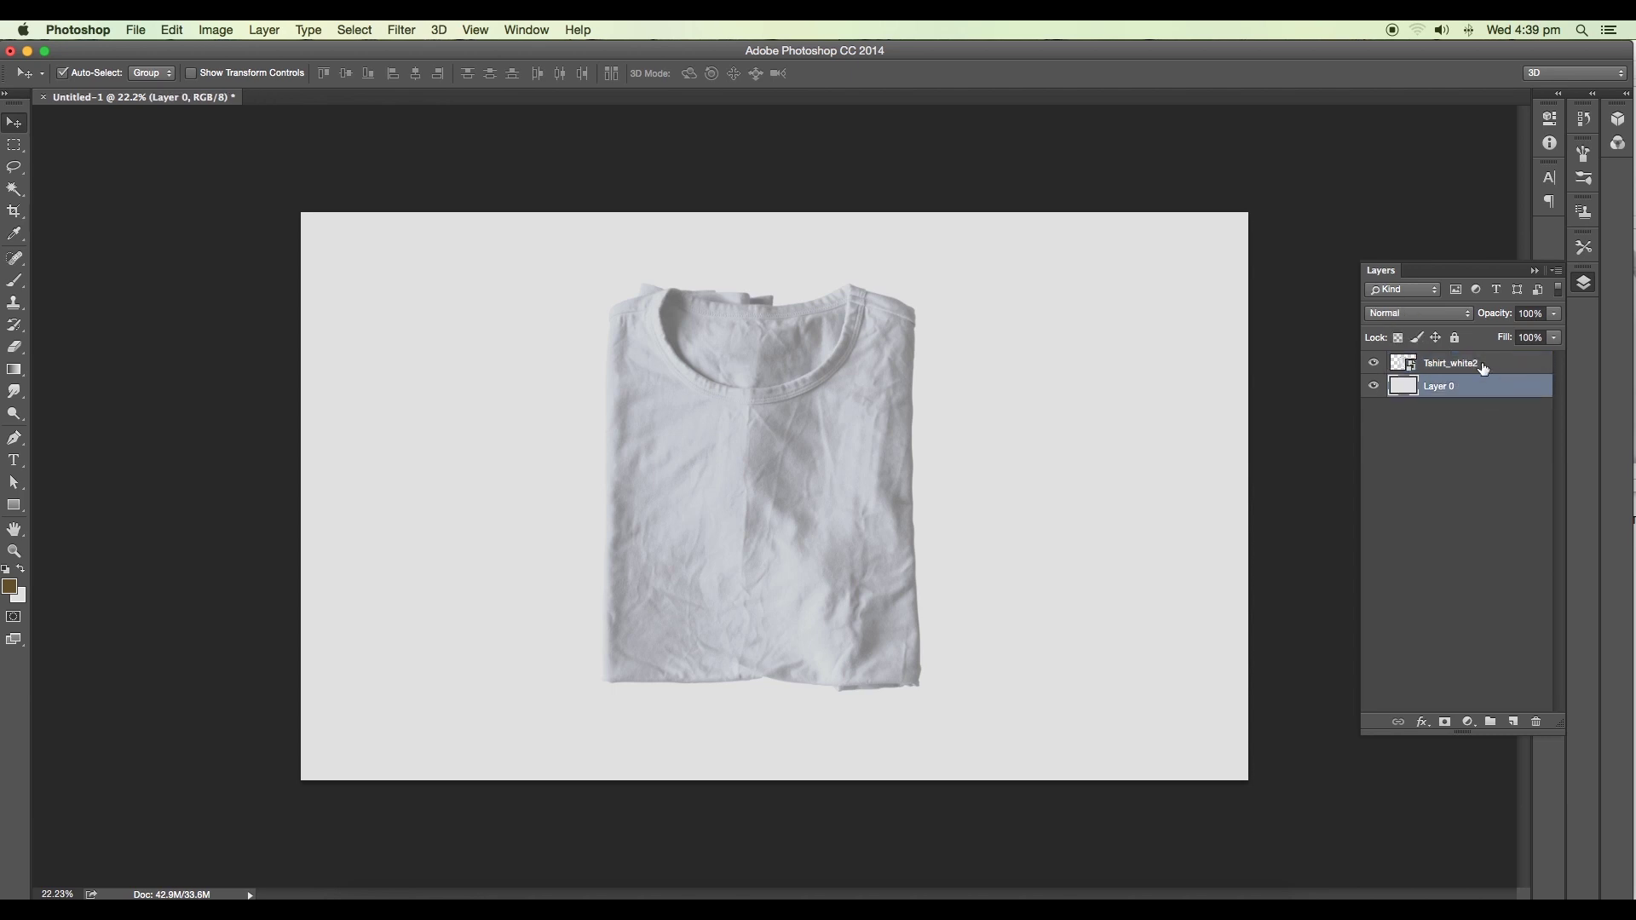
{"action": "left_click", "coordinate": [1514, 722]}
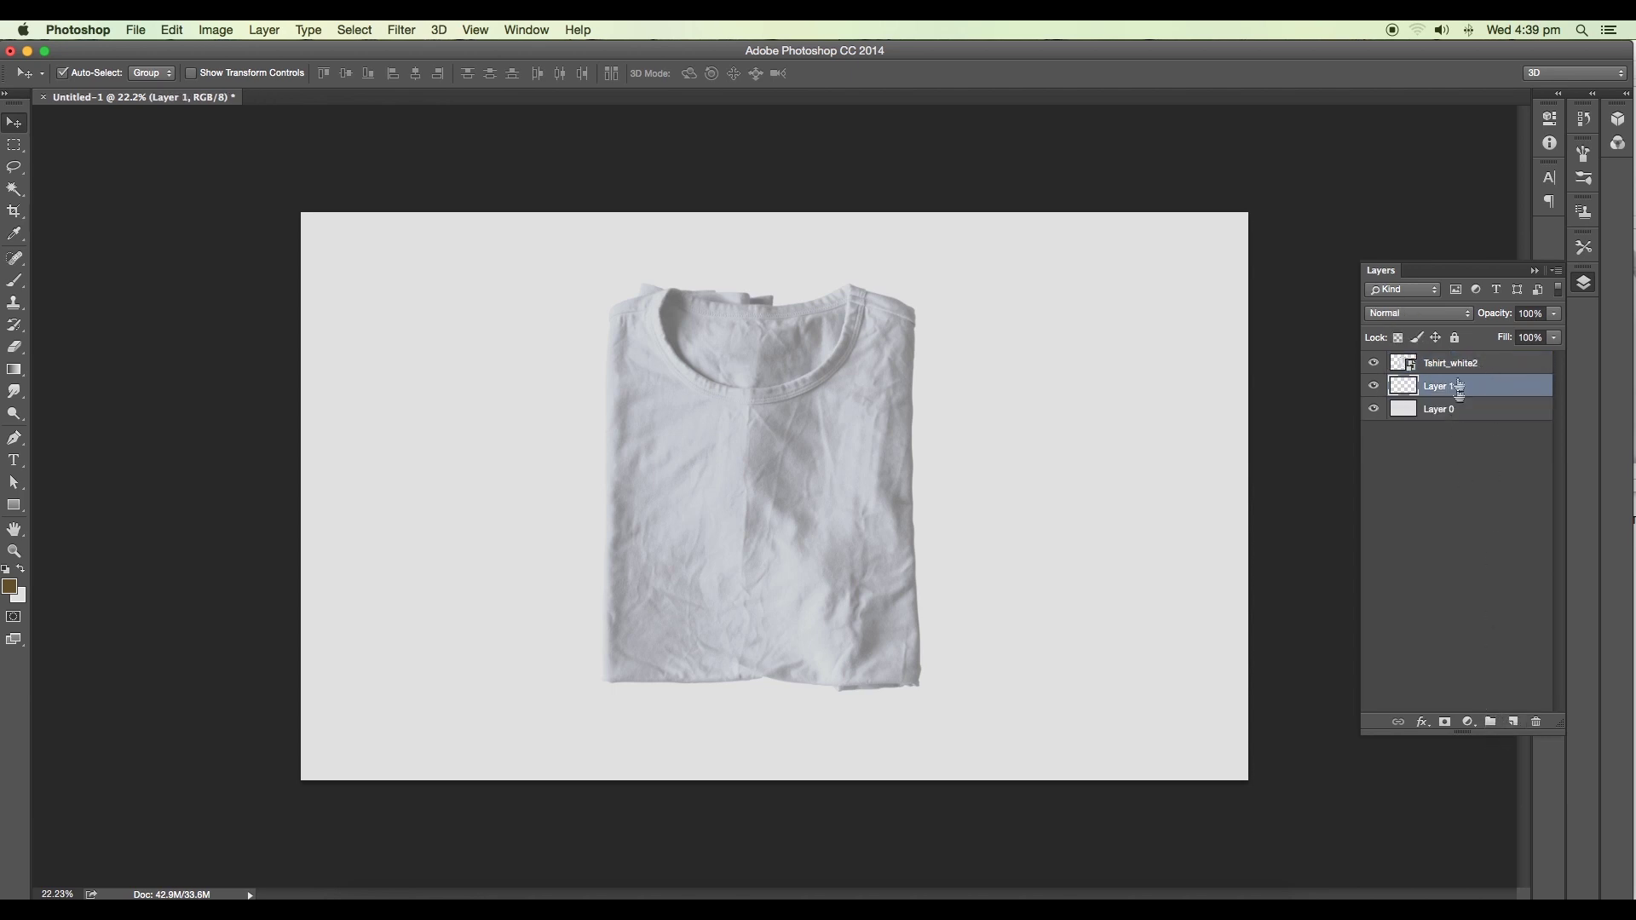
Paint a brown test patch on Layer 1 with the Brush, then delete Layer 1.
{"action": "left_click", "coordinate": [1460, 363]}
{"action": "left_click", "coordinate": [1443, 387]}
{"action": "key", "text": "b"}
{"action": "mouse_move", "coordinate": [868, 461]}
{"action": "left_mouse_down"}
{"action": "mouse_move", "coordinate": [808, 518]}
{"action": "mouse_move", "coordinate": [780, 491]}
{"action": "mouse_move", "coordinate": [740, 520]}
{"action": "mouse_move", "coordinate": [735, 563]}
{"action": "left_mouse_up"}
{"action": "scroll", "coordinate": [819, 567], "scroll_direction": "up", "scroll_amount": 5}
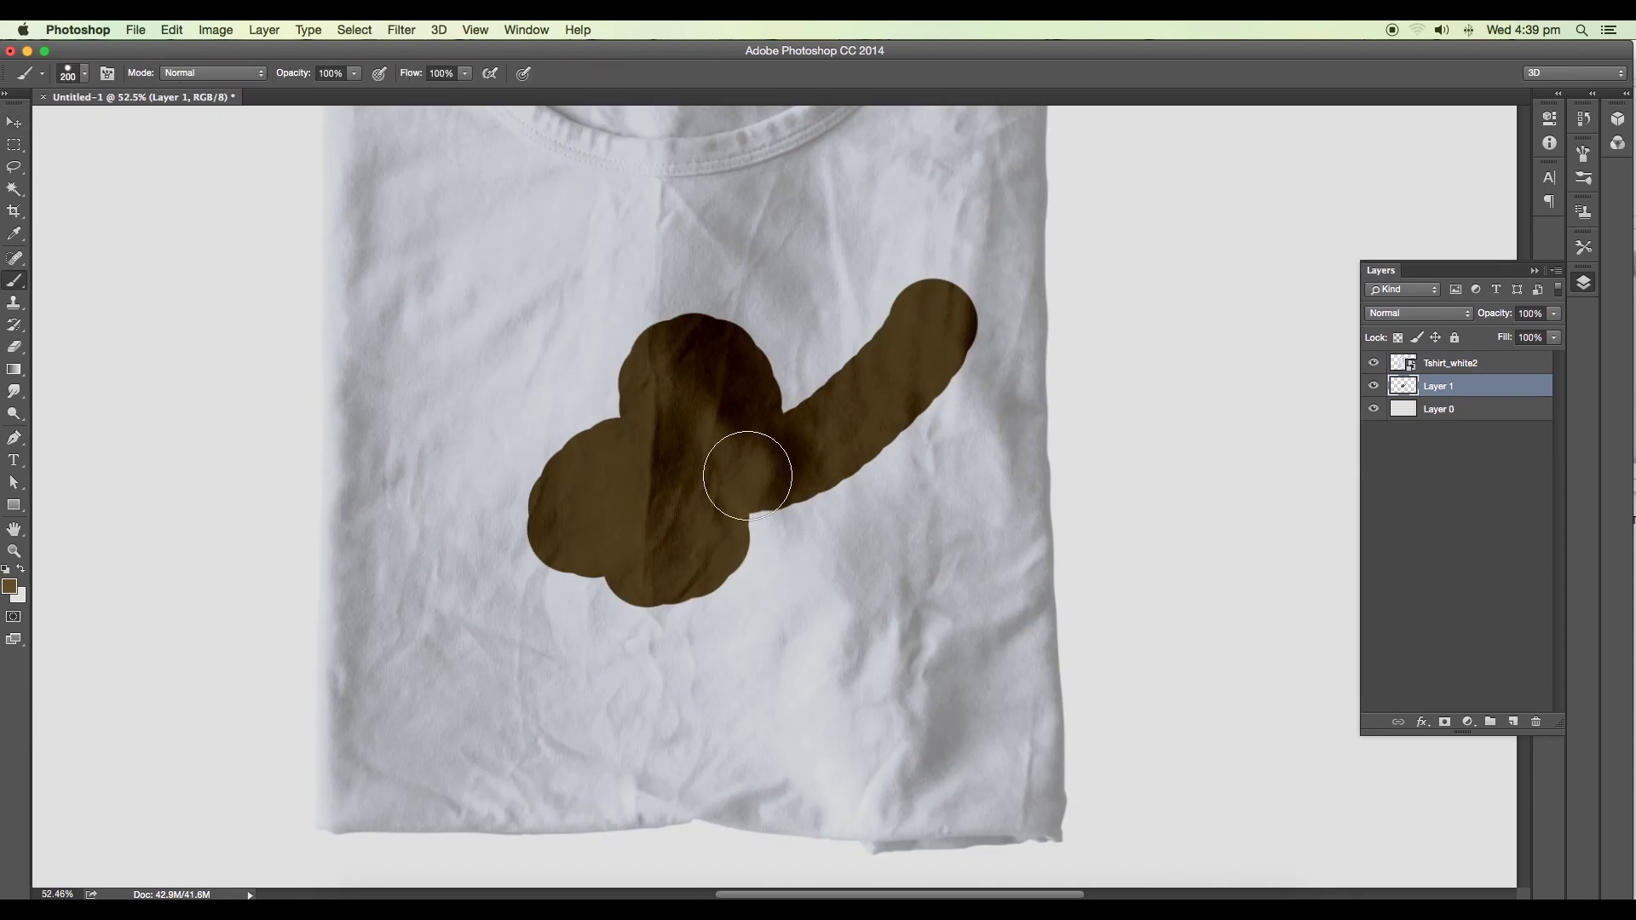
{"action": "scroll", "coordinate": [771, 511], "scroll_direction": "up", "scroll_amount": 2}
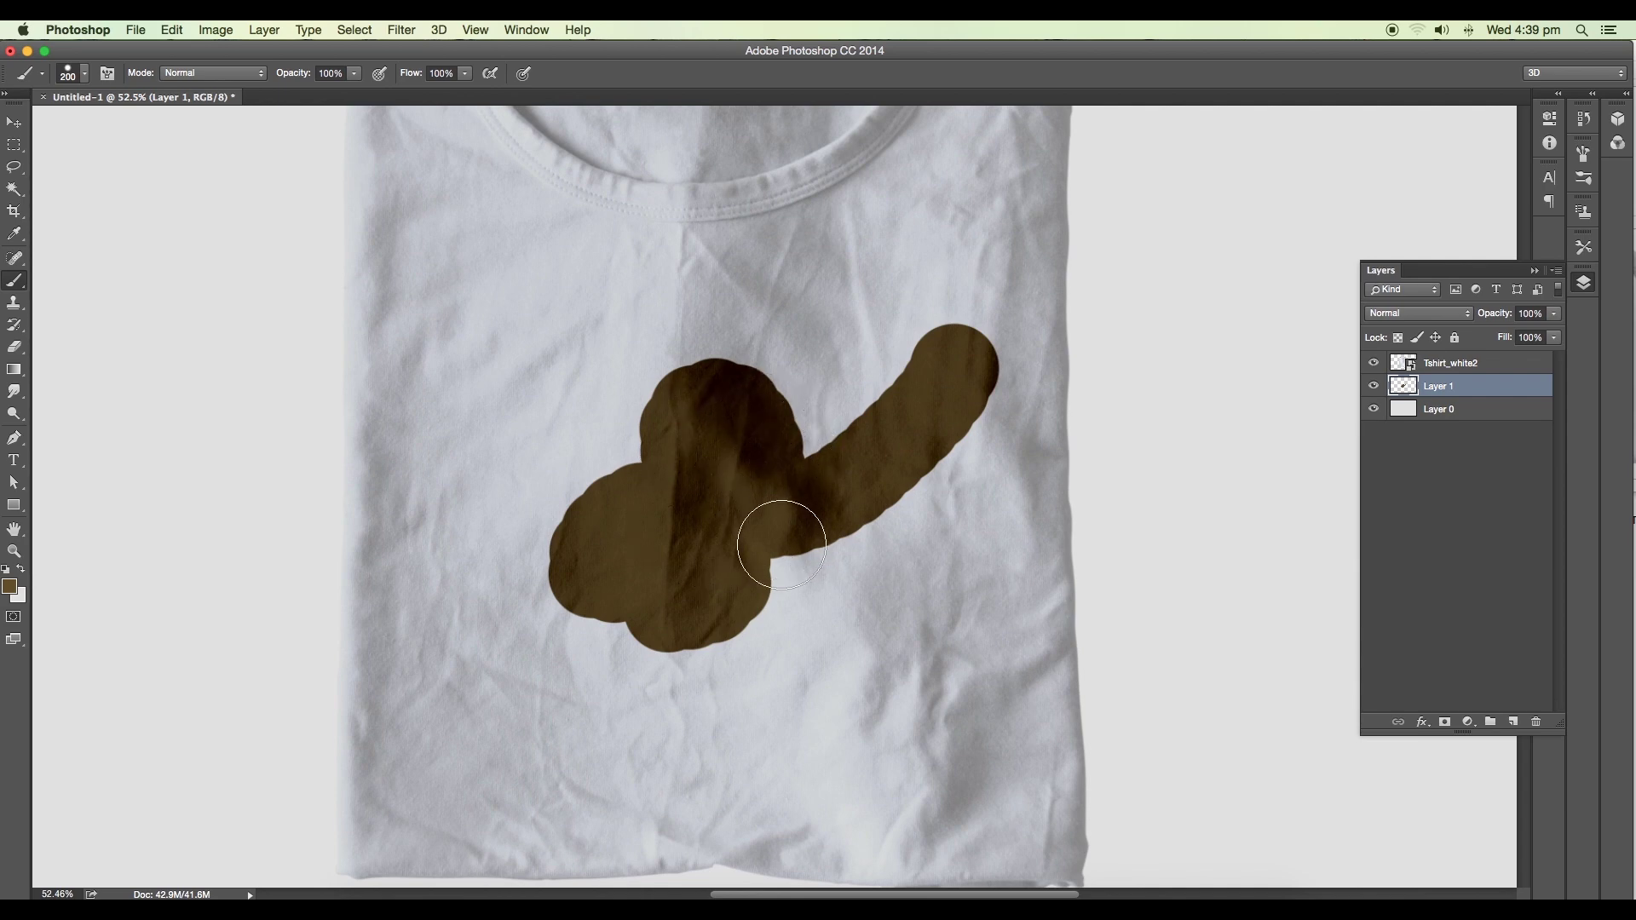
{"action": "scroll", "coordinate": [779, 545], "scroll_direction": "down", "scroll_amount": 2}
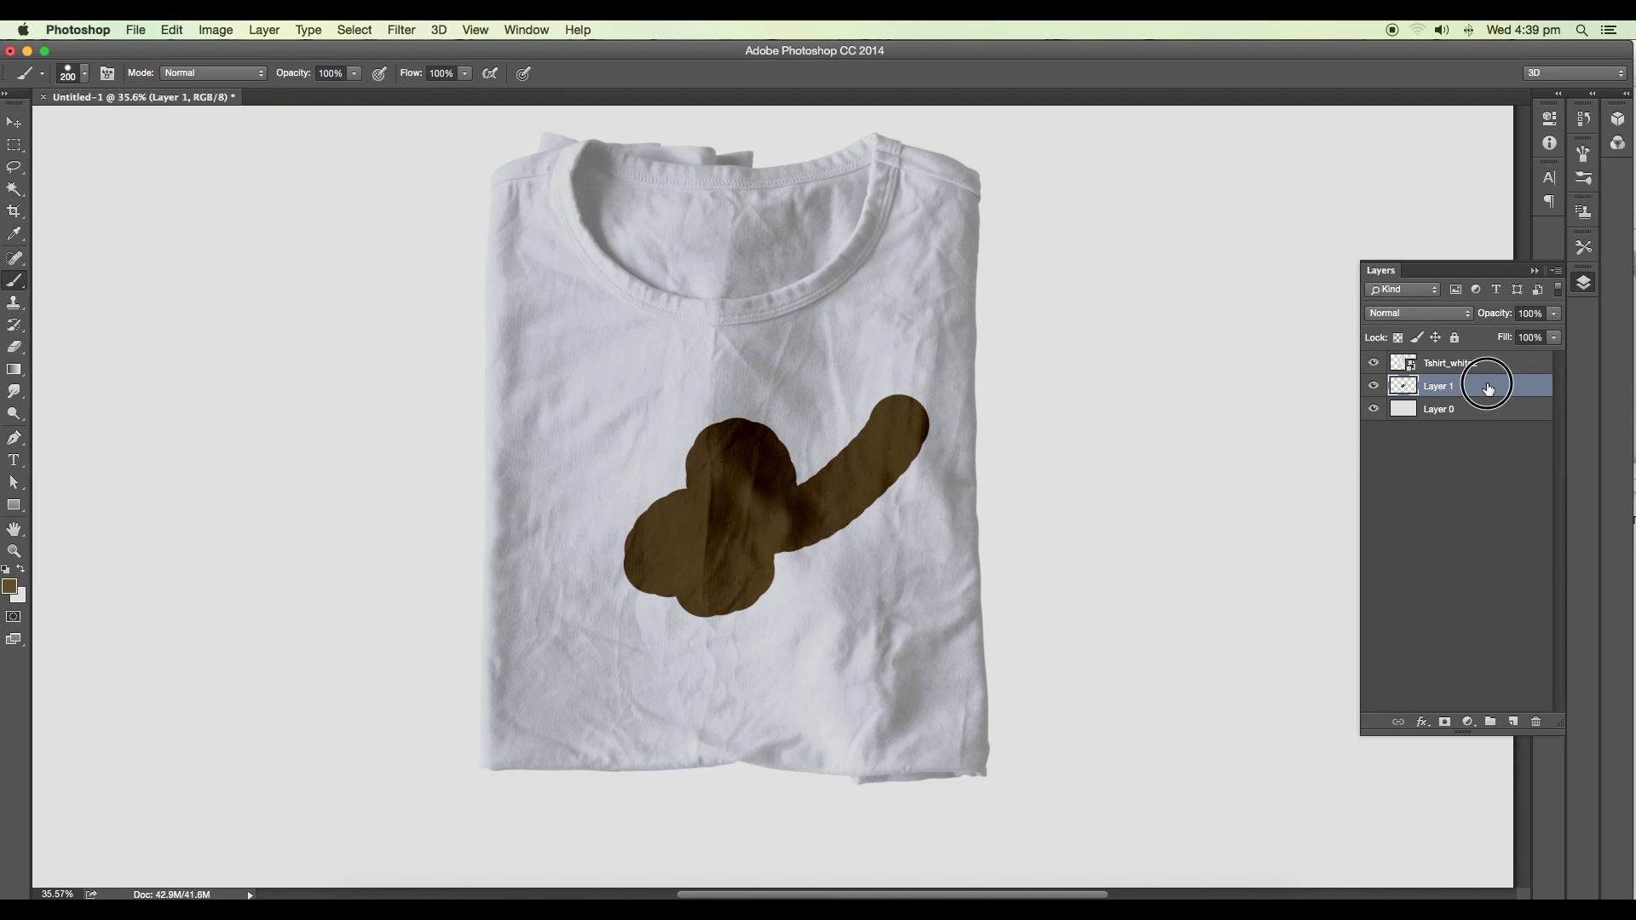
{"action": "left_click", "coordinate": [1462, 363]}
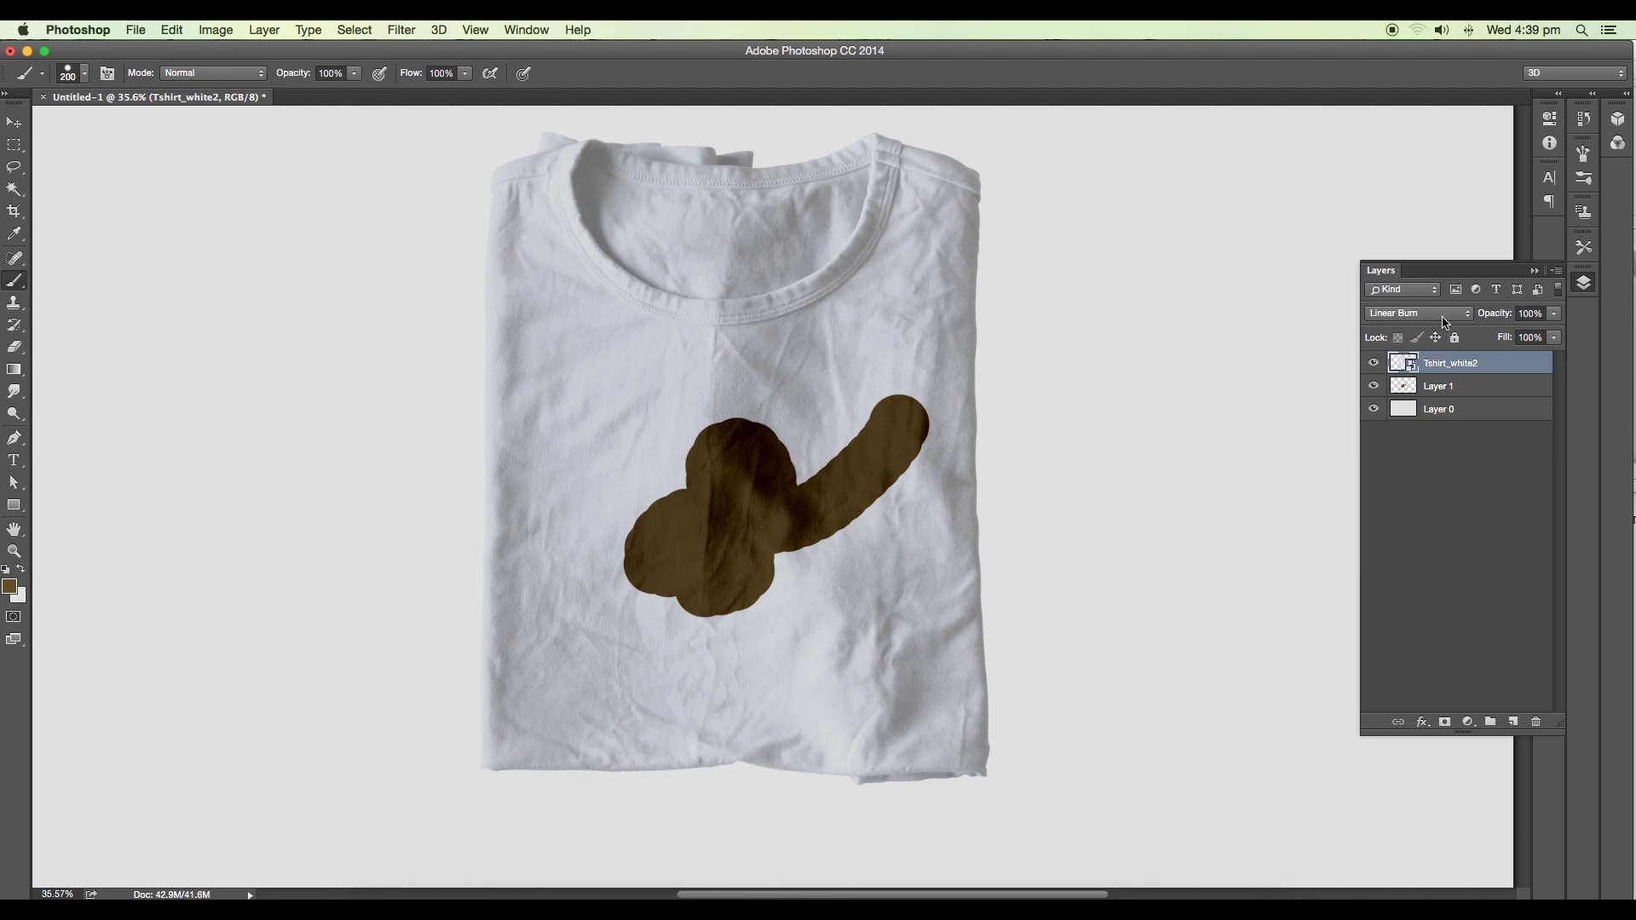
{"action": "left_click", "coordinate": [1504, 390]}
{"action": "key", "text": "Delete"}
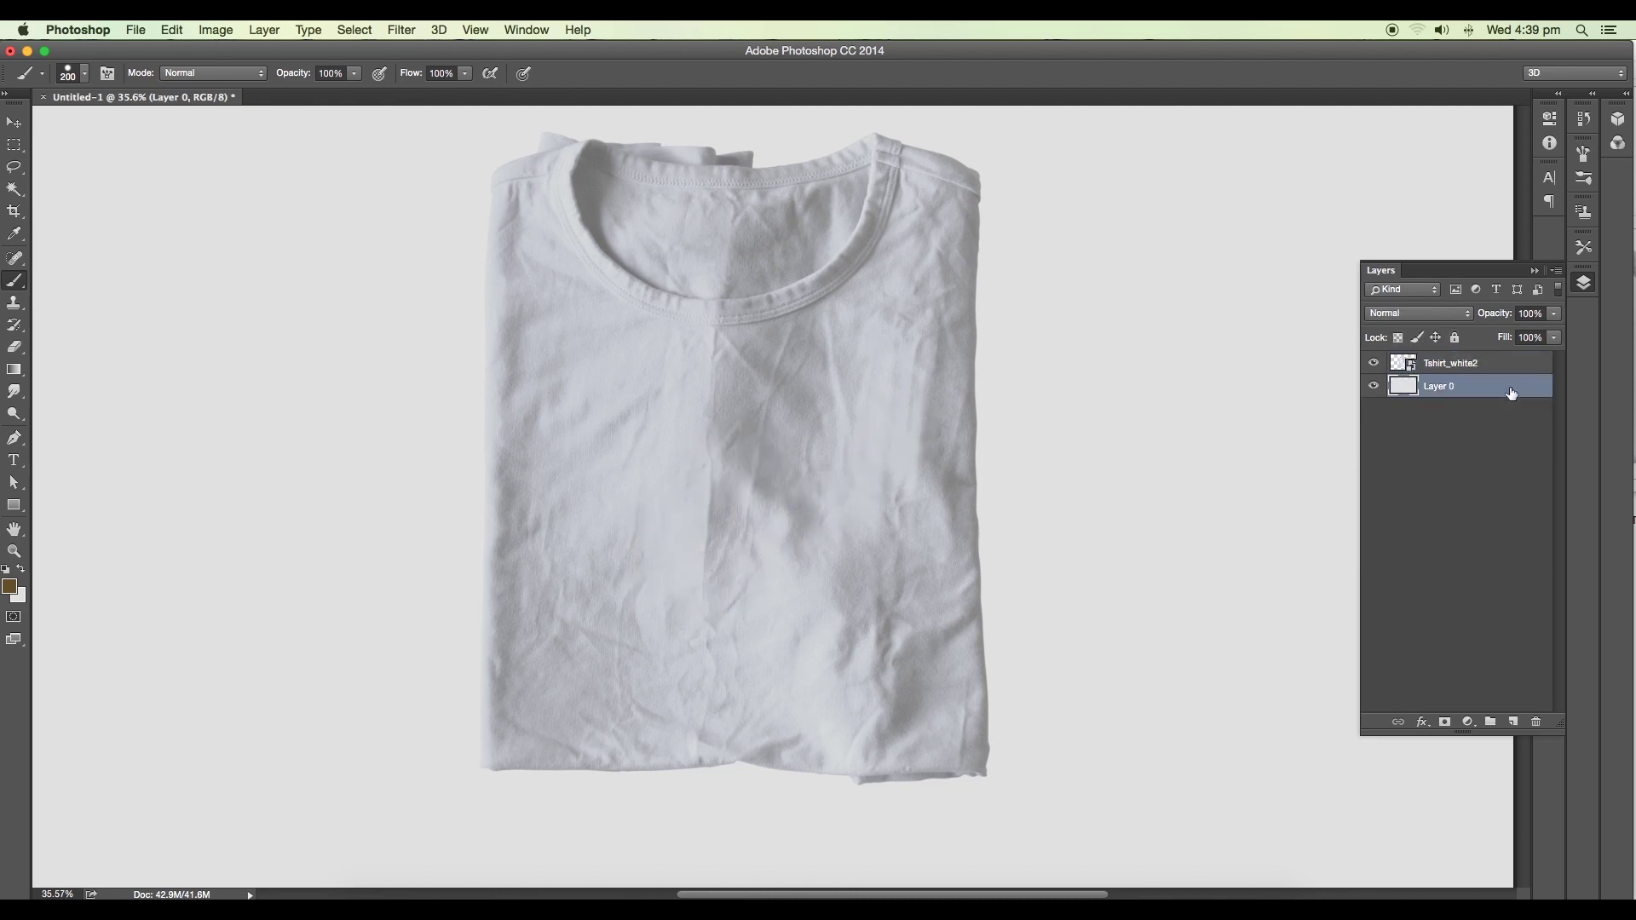
Duplicate the shirt layer, naming the original Texture and the copy Highlight1.
{"action": "left_click", "coordinate": [1478, 365]}
{"action": "left_click_drag", "start_coordinate": [1475, 368], "coordinate": [1513, 724]}
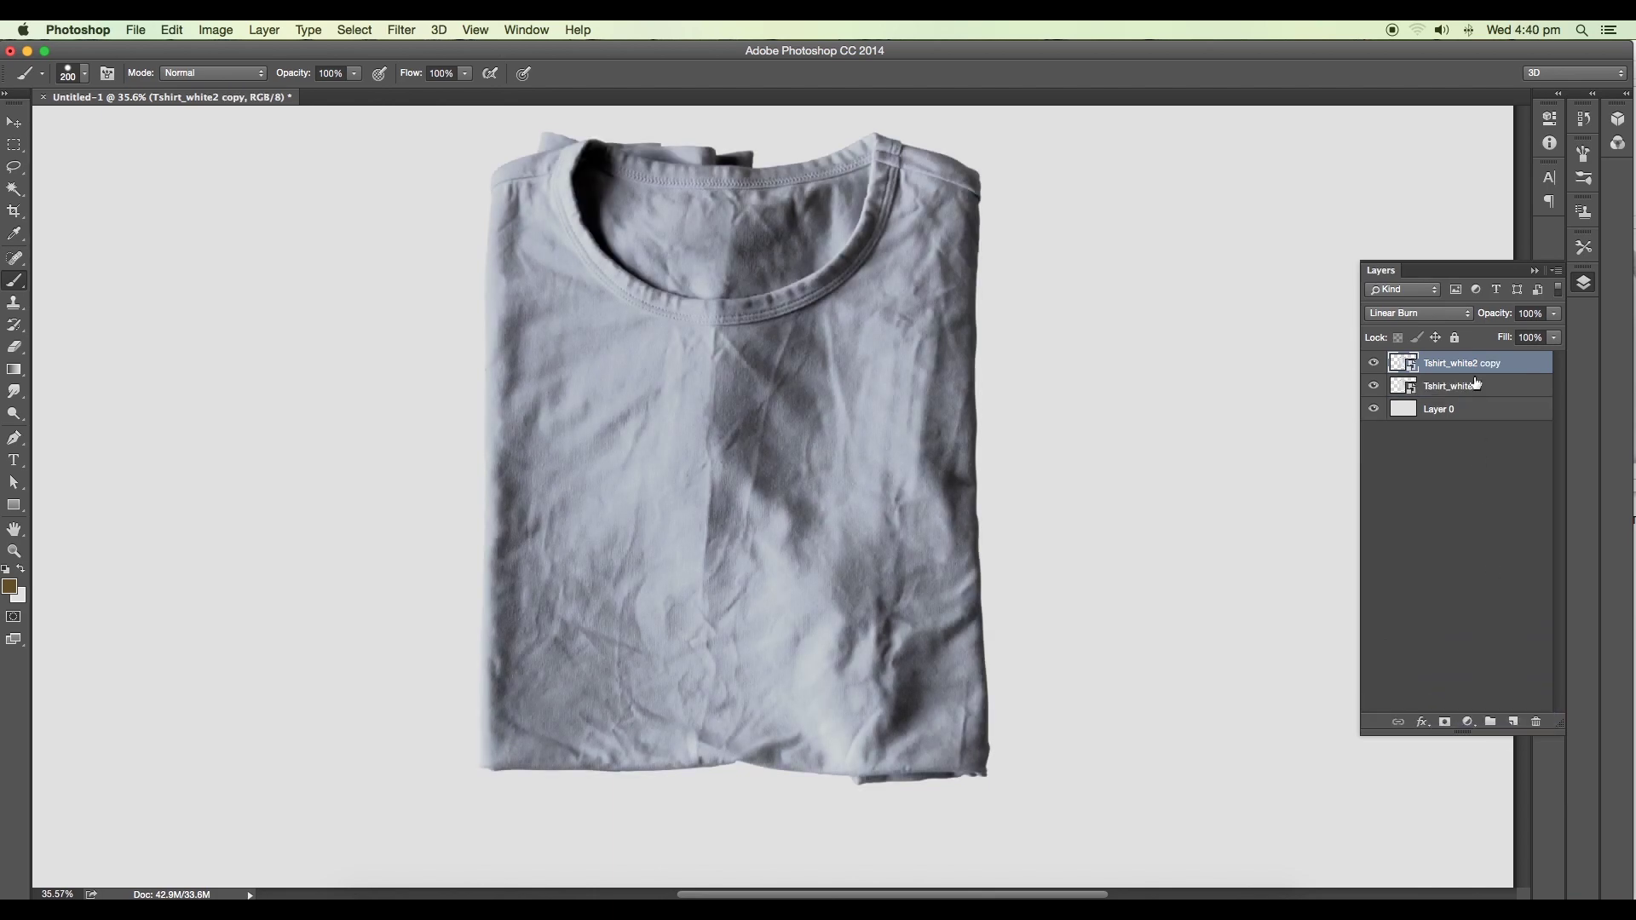
{"action": "left_click", "coordinate": [1455, 389]}
{"action": "double_click", "coordinate": [1455, 390]}
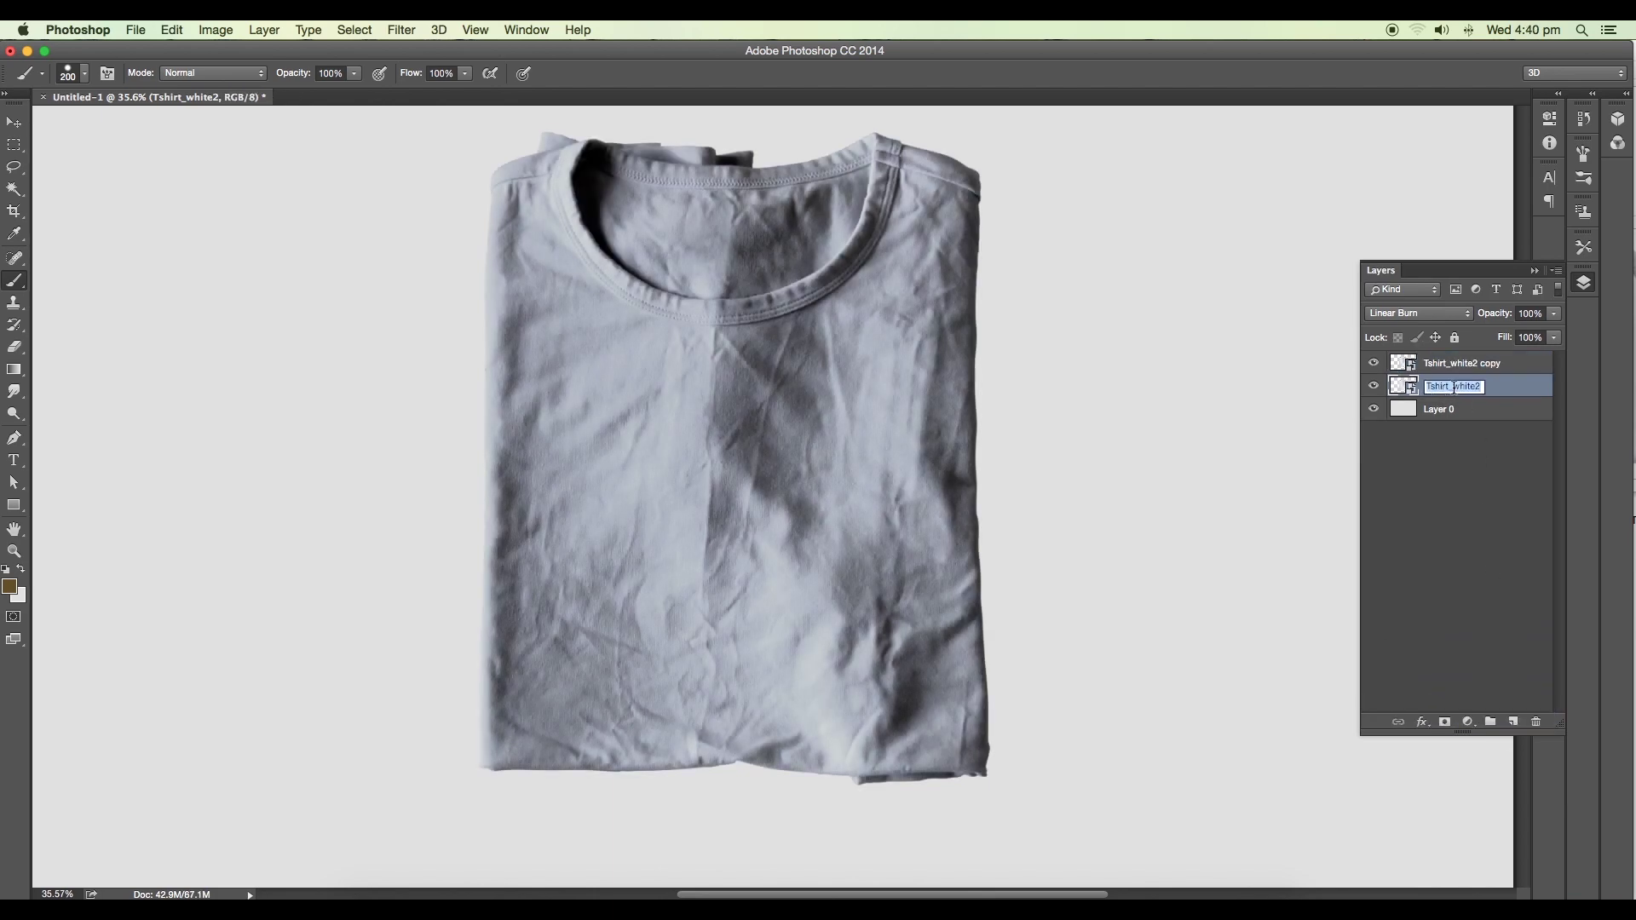
{"action": "type", "text": "Texture"}
{"action": "left_click", "coordinate": [1492, 365]}
{"action": "double_click", "coordinate": [1493, 364]}
{"action": "type", "text": "Highlight1"}
{"action": "key", "text": "Return"}
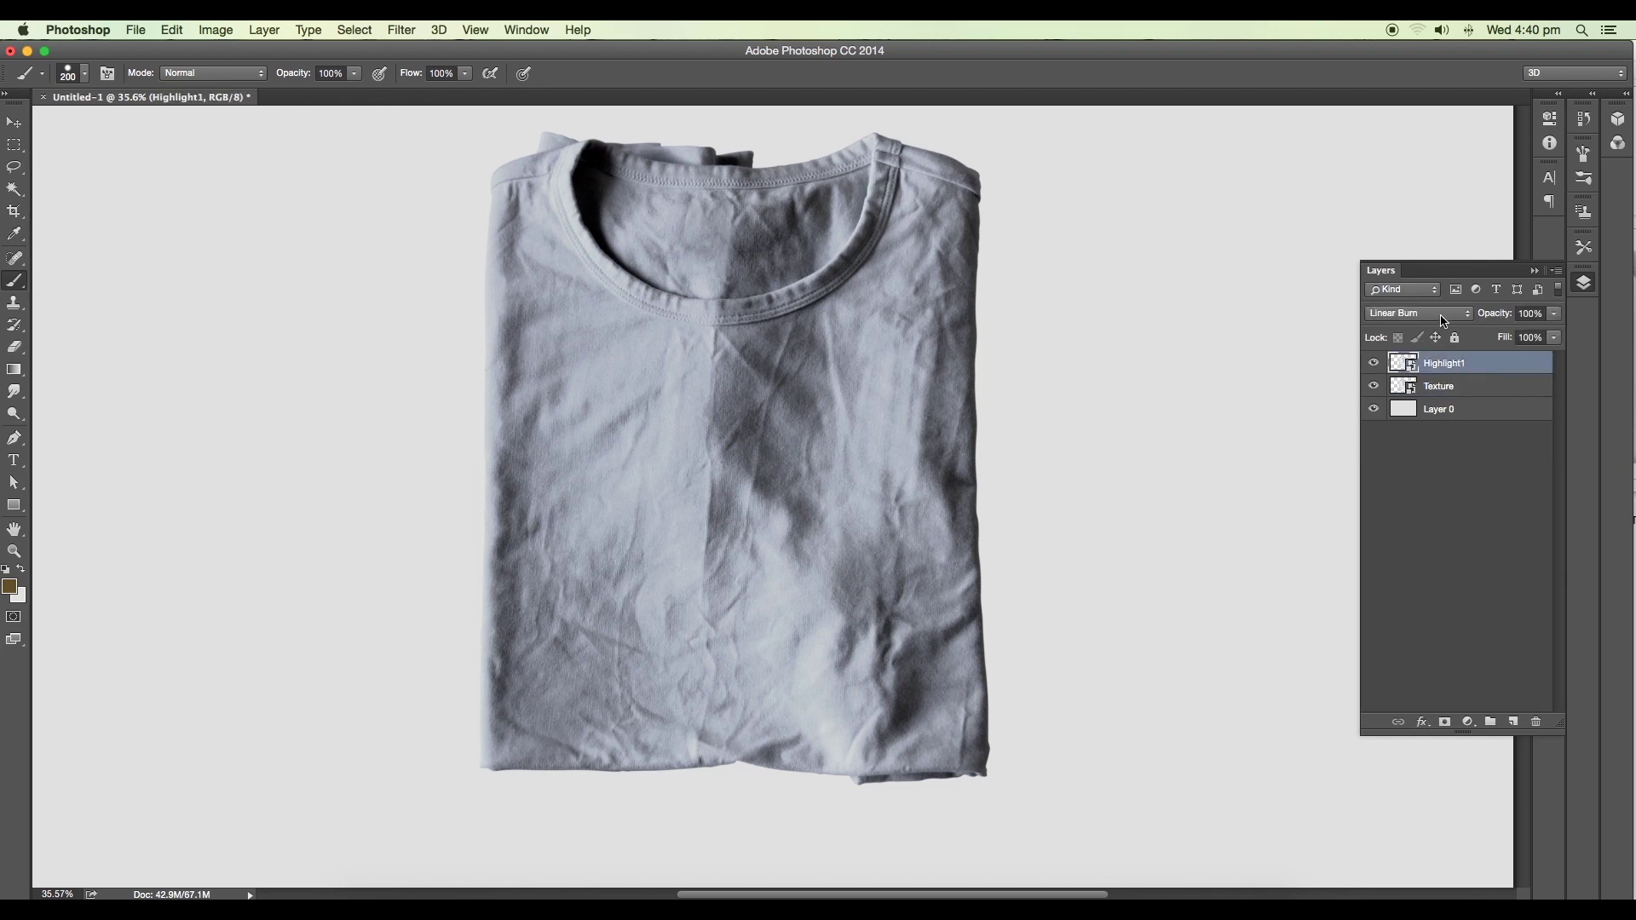
Set Highlight1 to Linear Dodge (Add) and rasterize it.
{"action": "left_click", "coordinate": [1443, 321]}
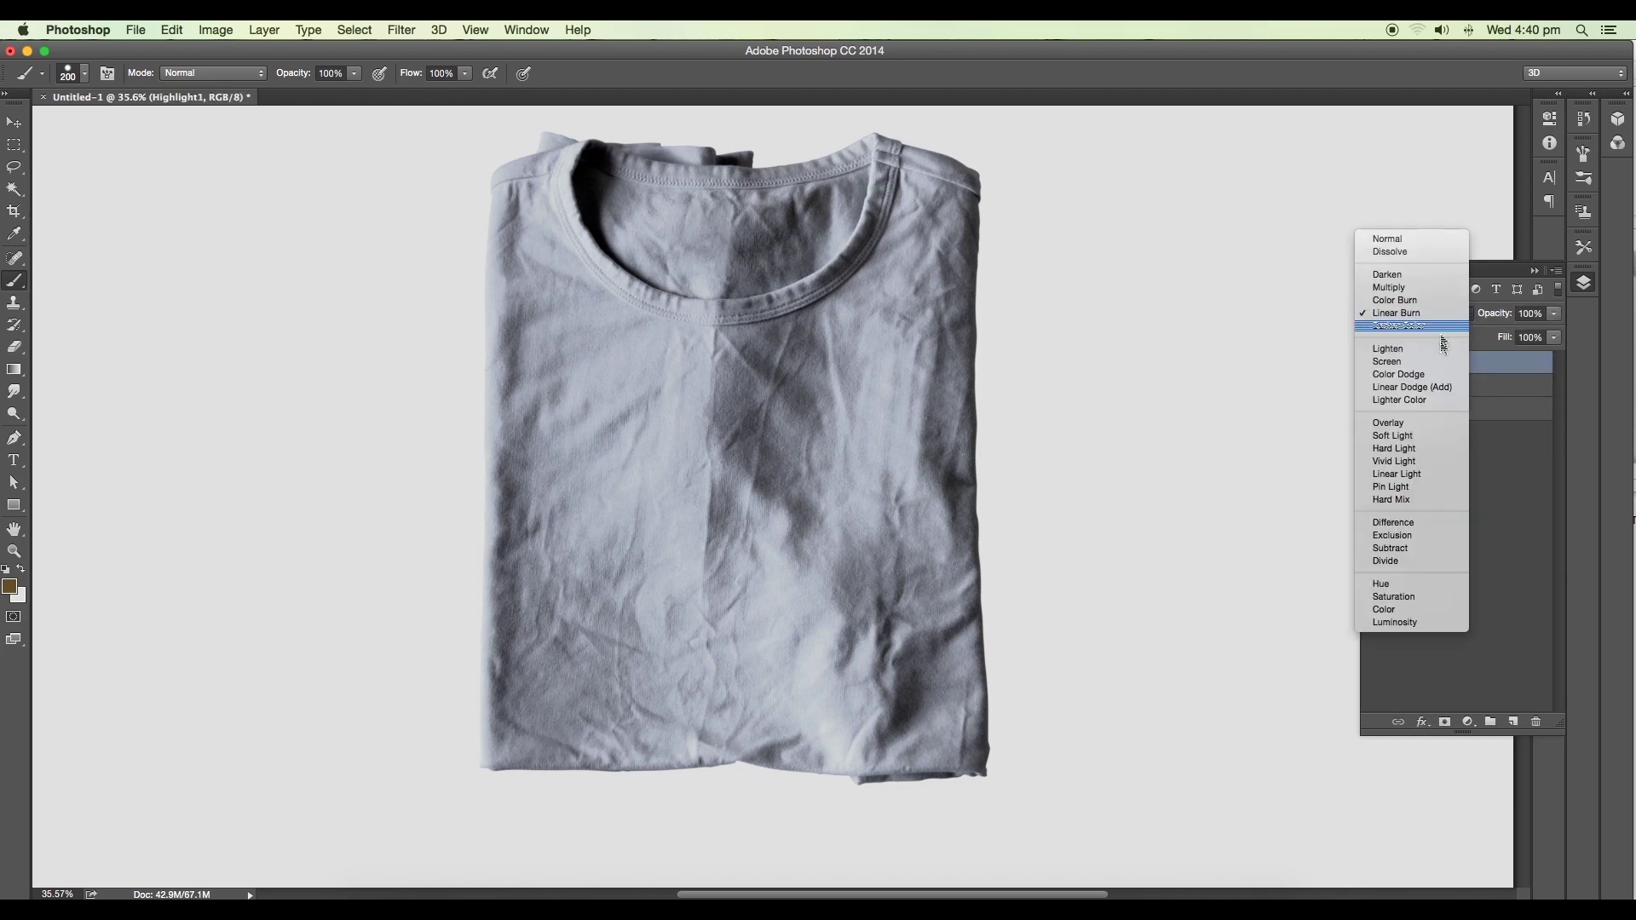
{"action": "left_click", "coordinate": [1440, 387]}
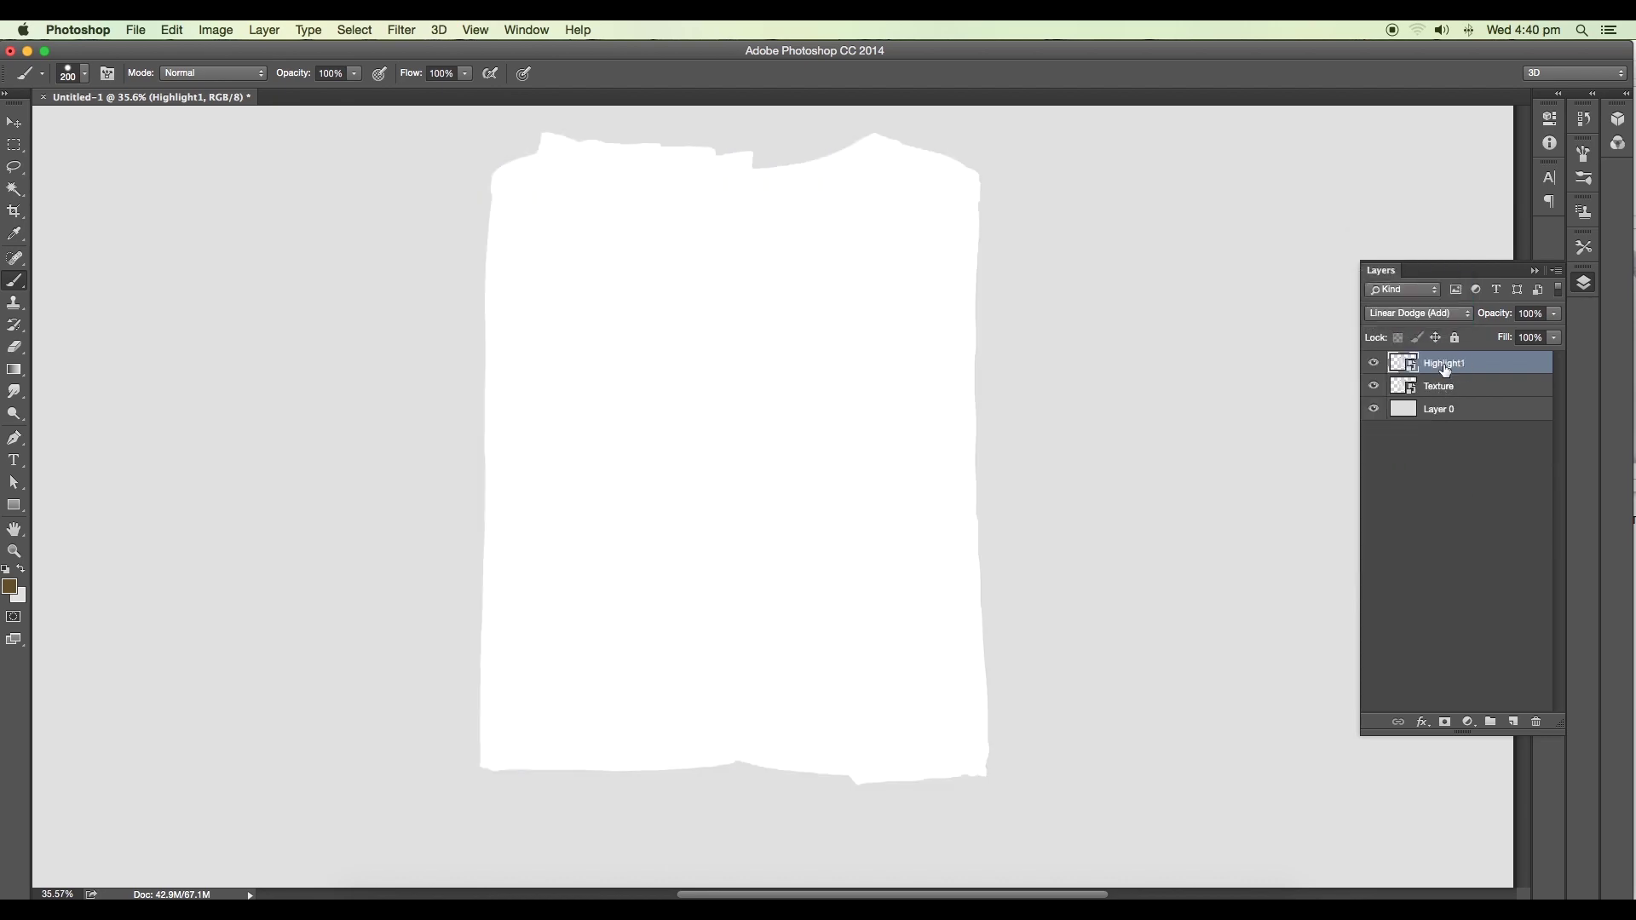
{"action": "right_click", "coordinate": [1498, 366]}
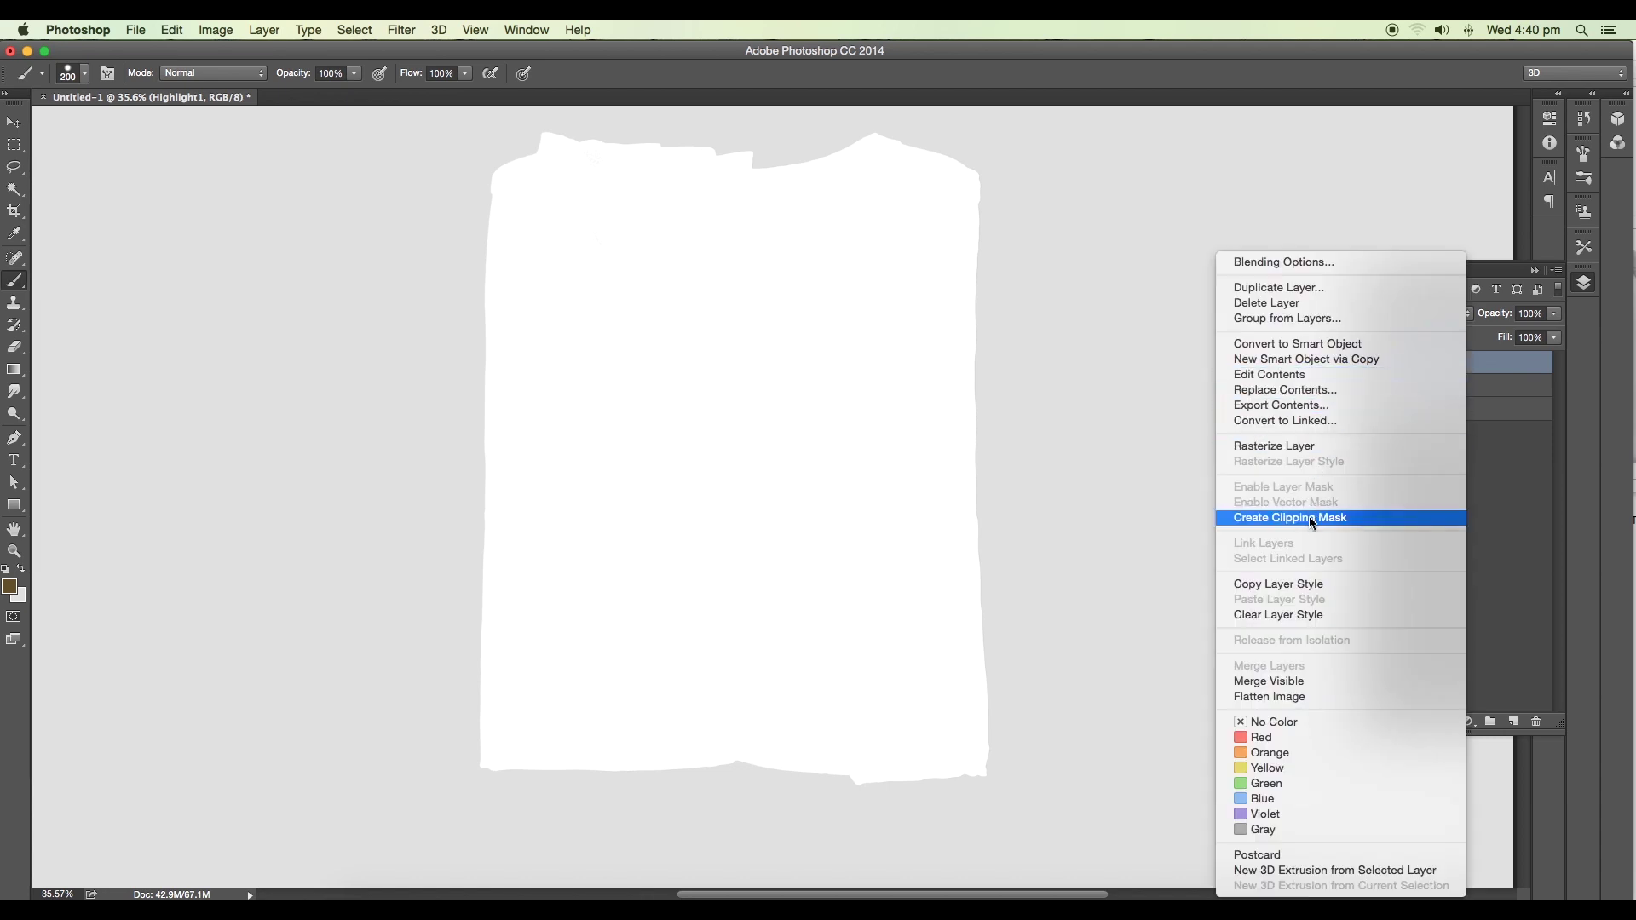
{"action": "left_click", "coordinate": [1314, 447]}
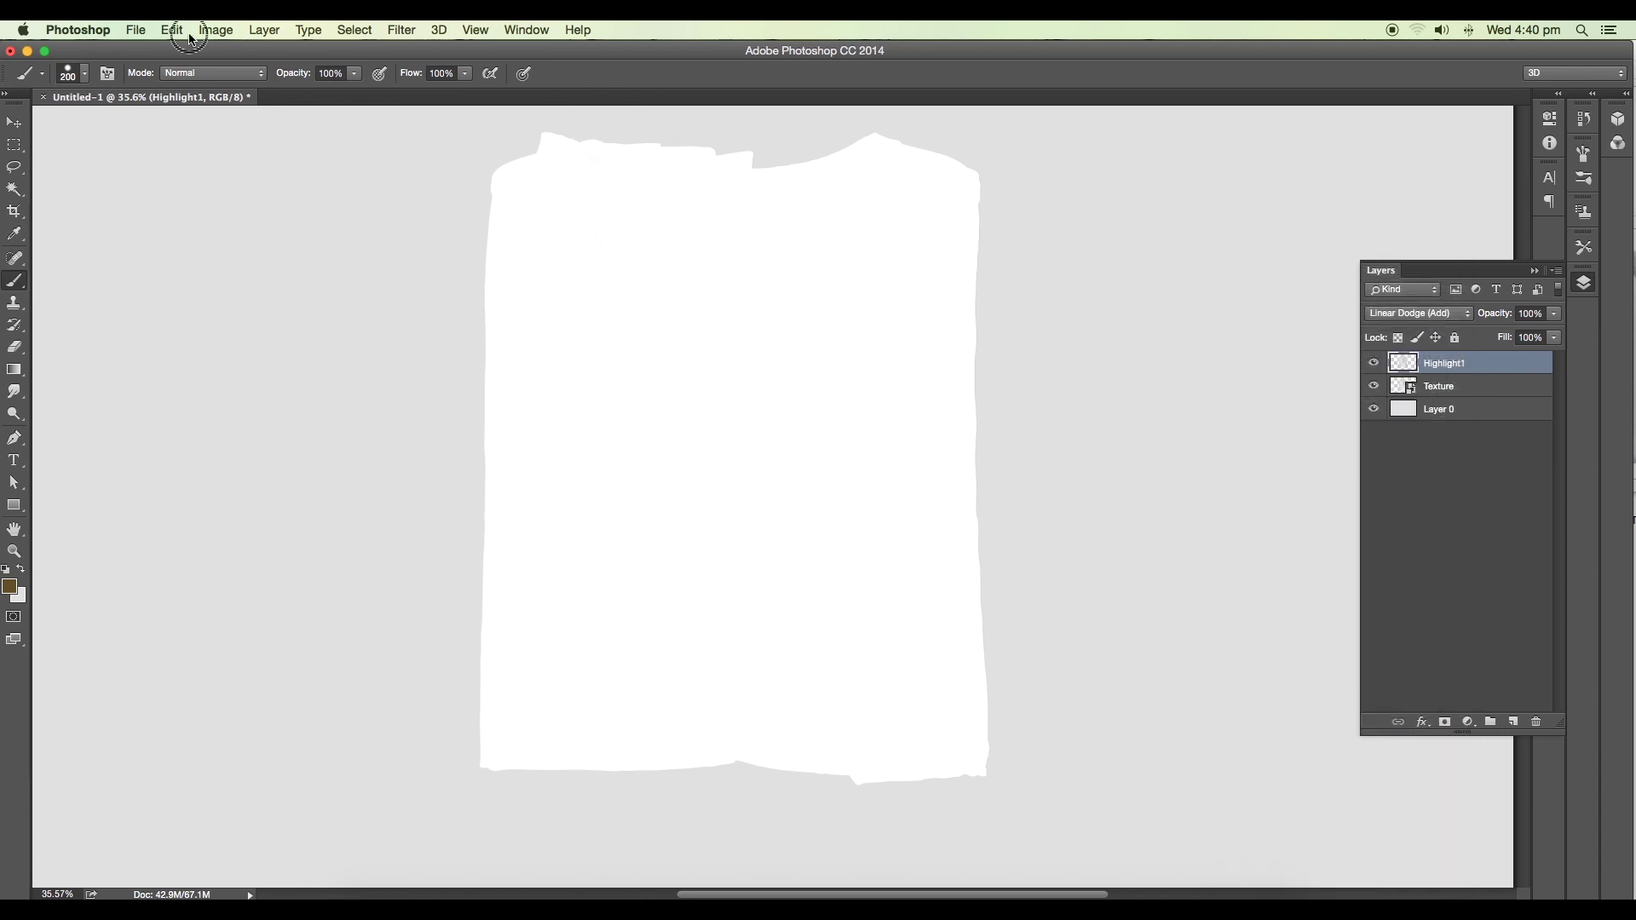
Apply Levels with a 0.16 midtone to Highlight1 and lower its fill to 15%.
{"action": "left_click", "coordinate": [216, 29]}
{"action": "mouse_move", "coordinate": [256, 77]}
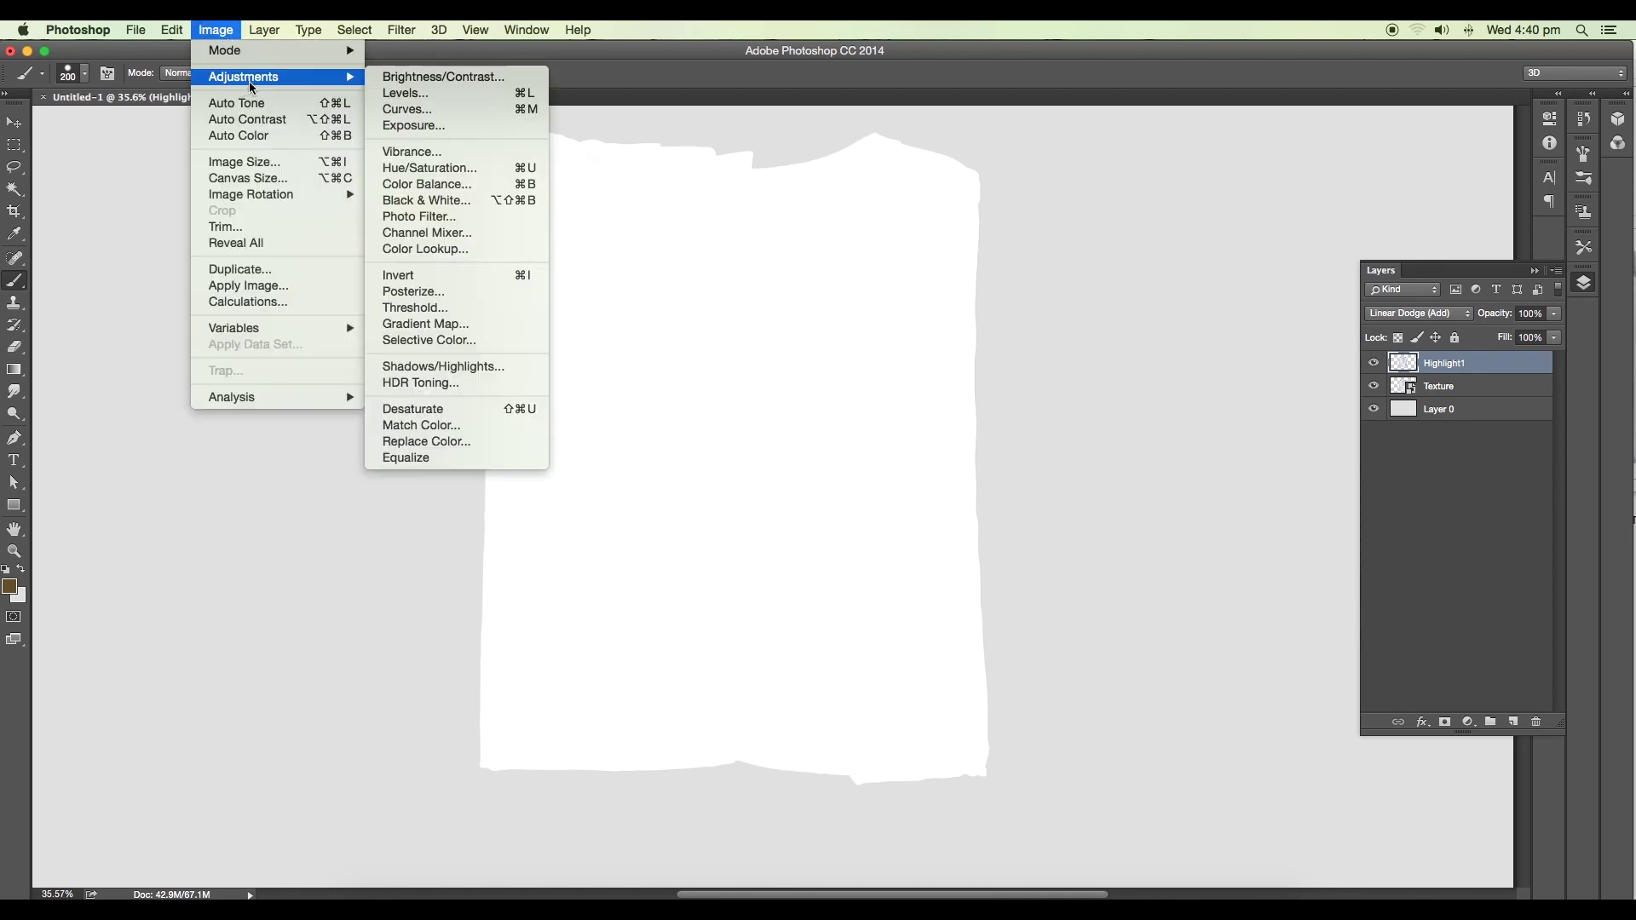
{"action": "left_click", "coordinate": [412, 100]}
{"action": "left_click_drag", "start_coordinate": [880, 542], "coordinate": [1210, 281]}
{"action": "left_click_drag", "start_coordinate": [1159, 480], "coordinate": [1244, 479]}
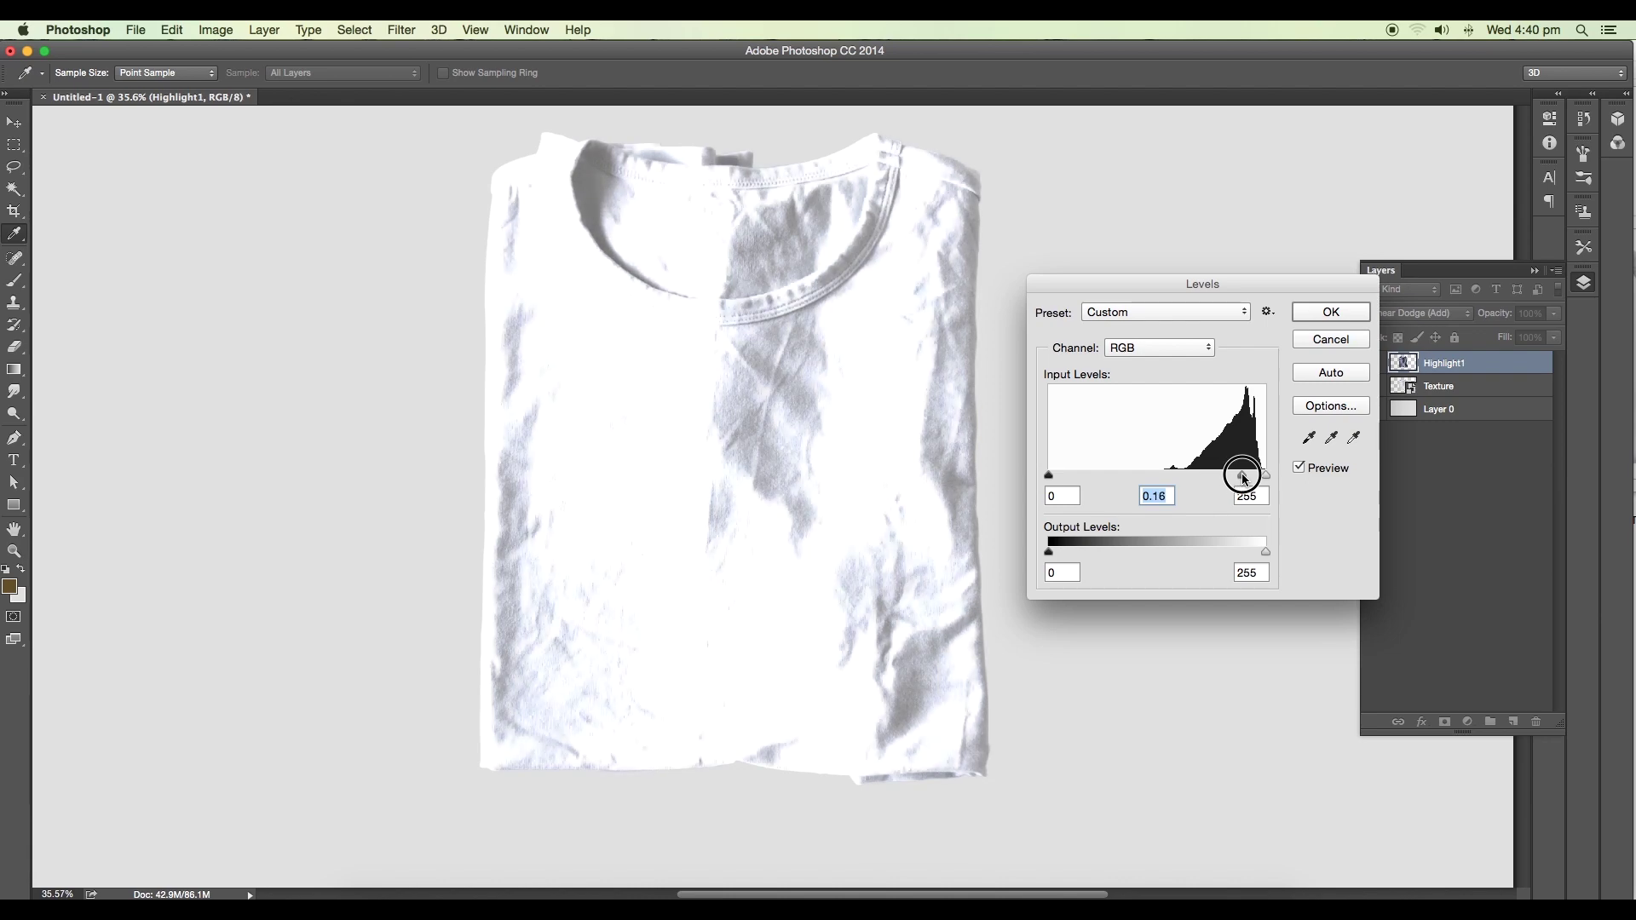
{"action": "left_click", "coordinate": [1332, 313]}
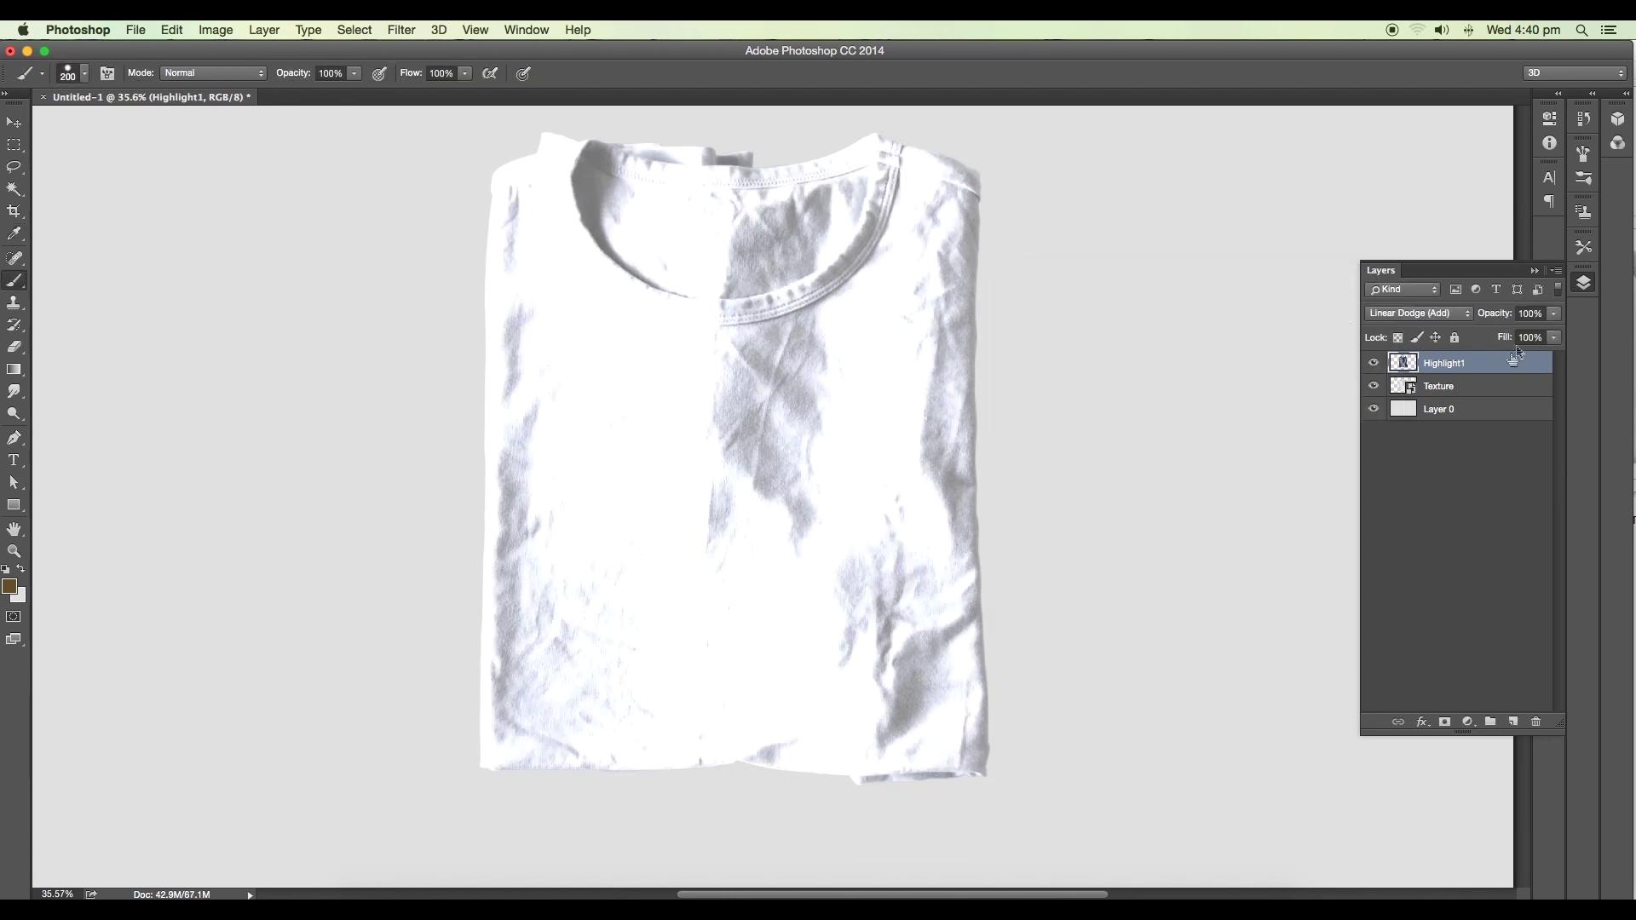
{"action": "left_click_drag", "start_coordinate": [1553, 345], "coordinate": [1490, 363]}
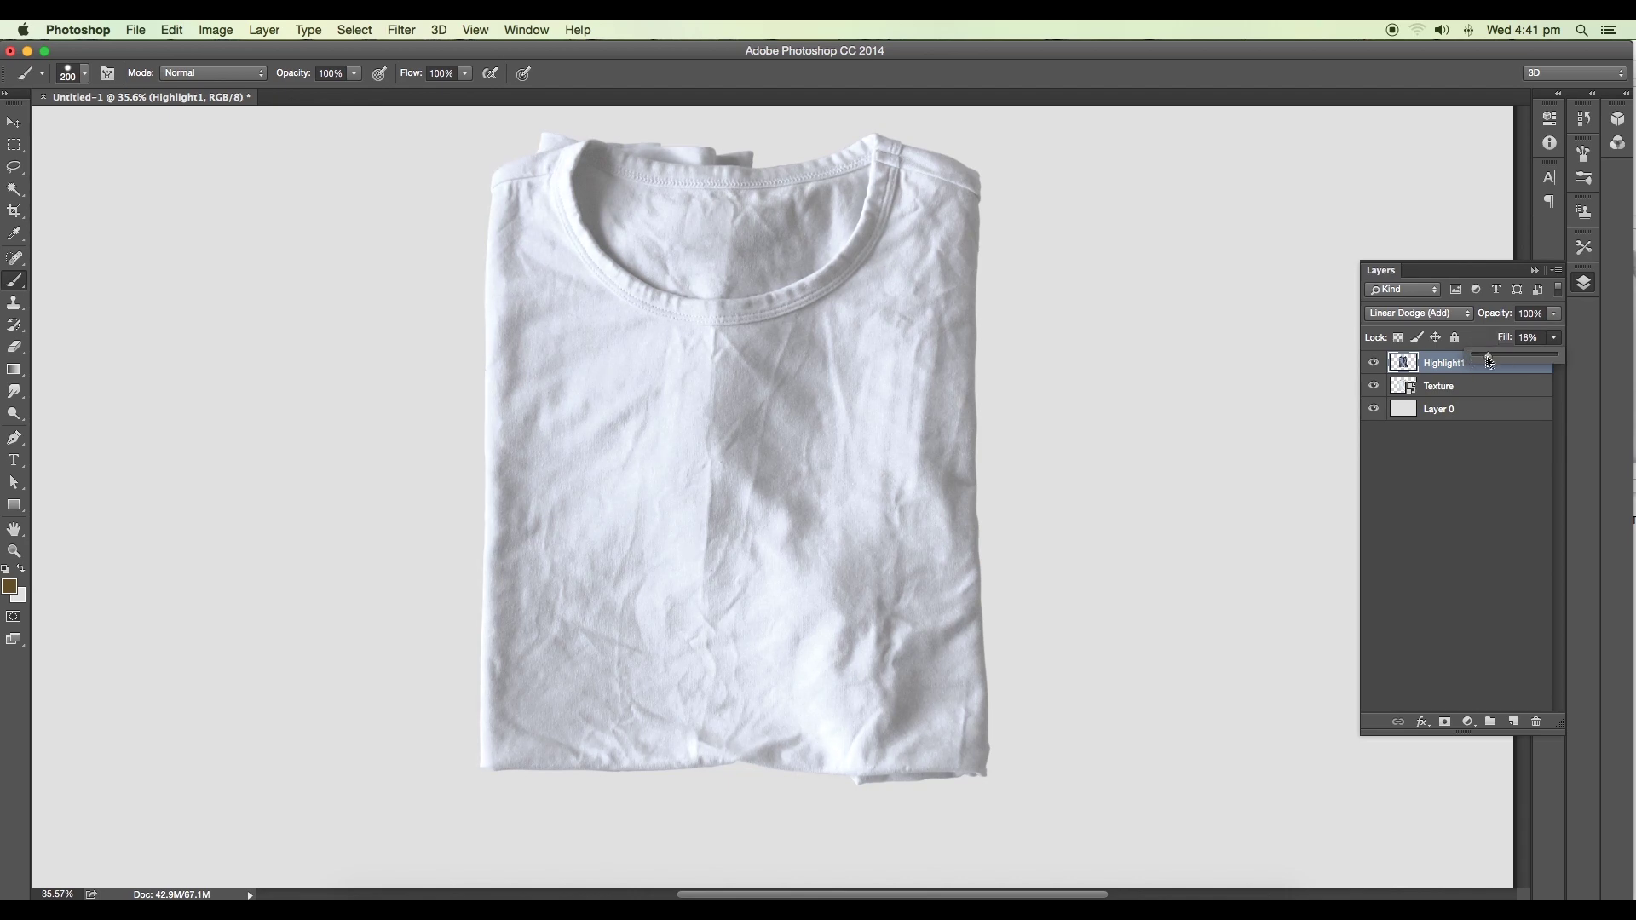
Toggle Highlight1's visibility several times to compare the shirt with and without it.
{"action": "left_click", "coordinate": [1375, 365]}
{"action": "left_click", "coordinate": [1374, 364]}
{"action": "left_click", "coordinate": [1374, 364]}
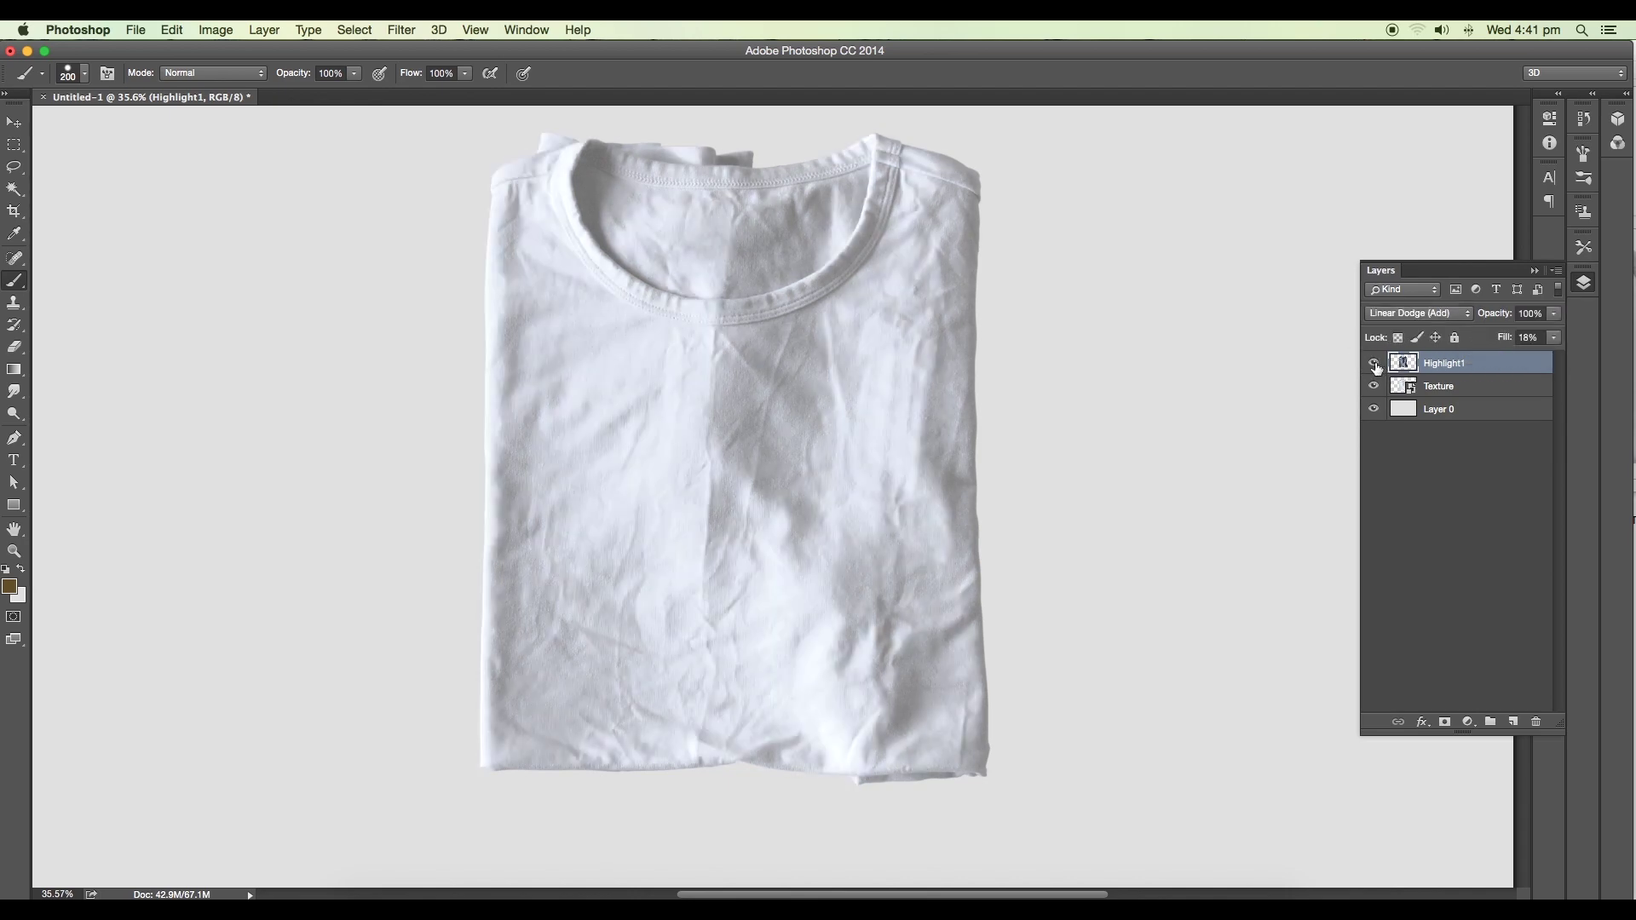
{"action": "left_click", "coordinate": [1375, 363]}
{"action": "left_click", "coordinate": [1375, 364]}
{"action": "left_click", "coordinate": [1375, 364]}
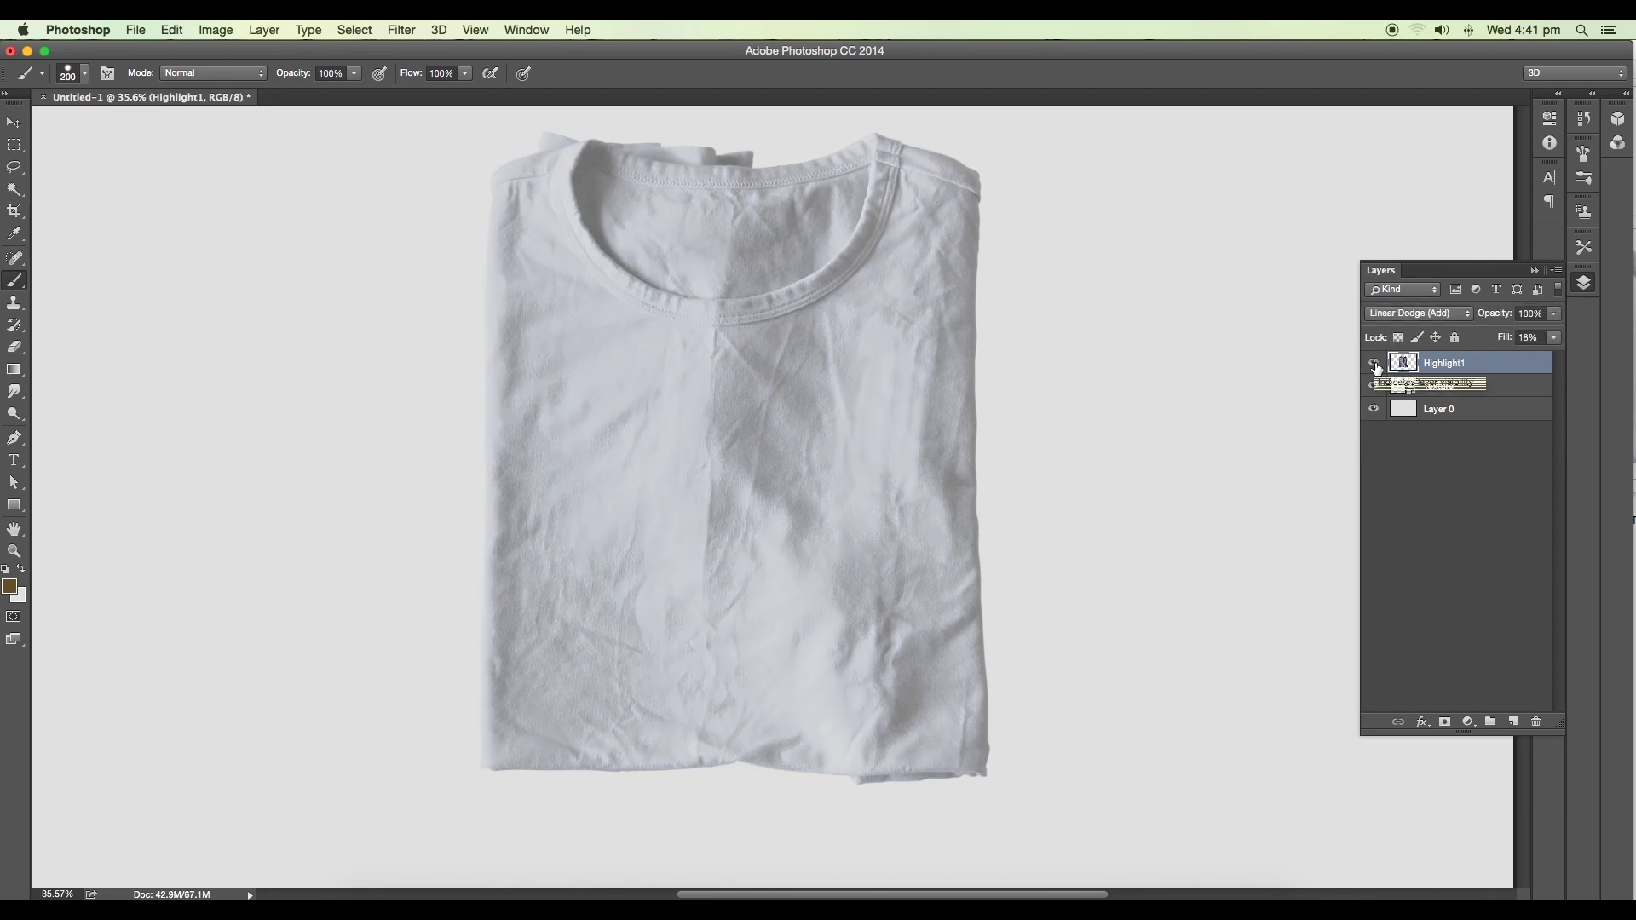
{"action": "left_click", "coordinate": [1375, 364]}
Duplicate Highlight1 as Highlight2 and set its fill to 11%.
{"action": "left_click", "coordinate": [1554, 338]}
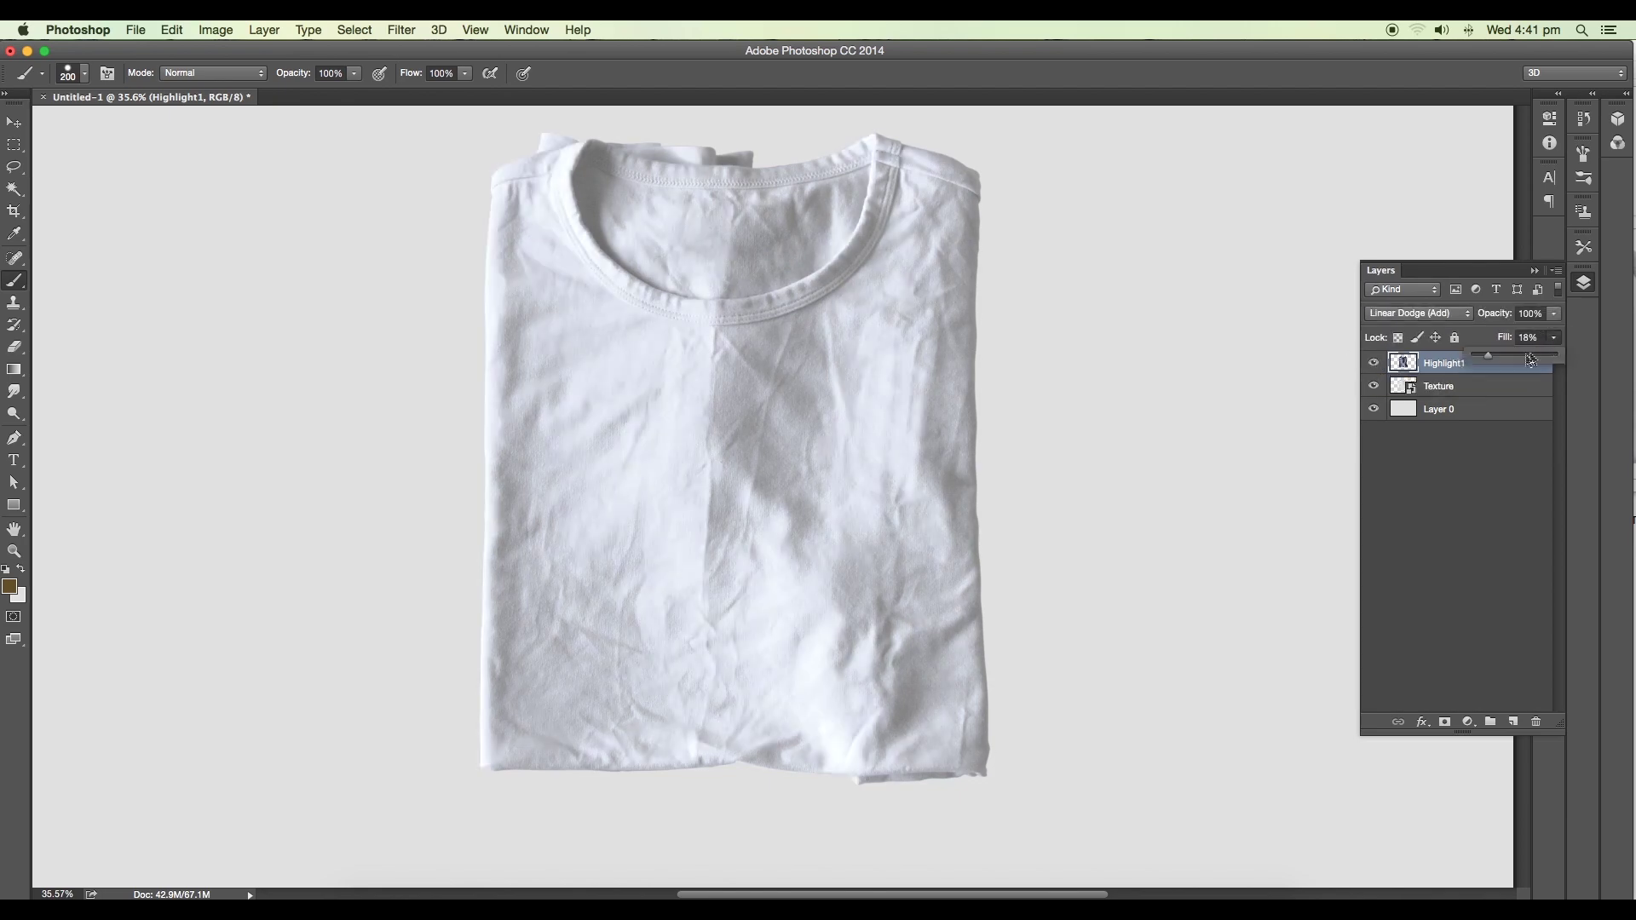
{"action": "left_click_drag", "start_coordinate": [1512, 365], "coordinate": [1515, 723]}
{"action": "double_click", "coordinate": [1467, 362]}
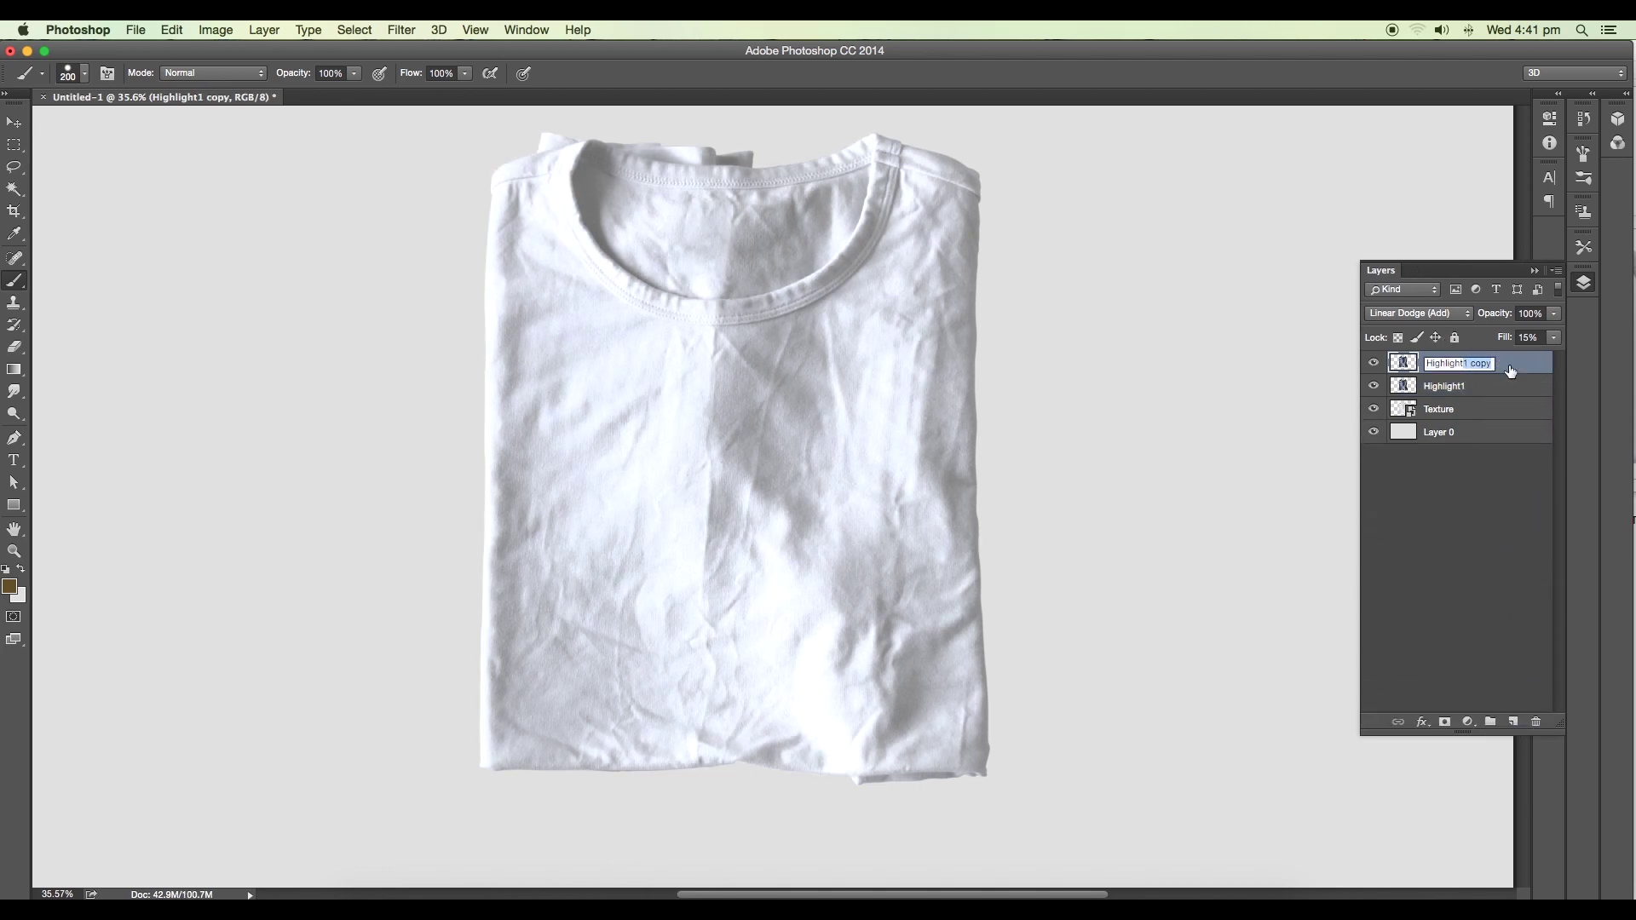
{"action": "key", "text": "Return"}
{"action": "left_click", "coordinate": [1555, 337]}
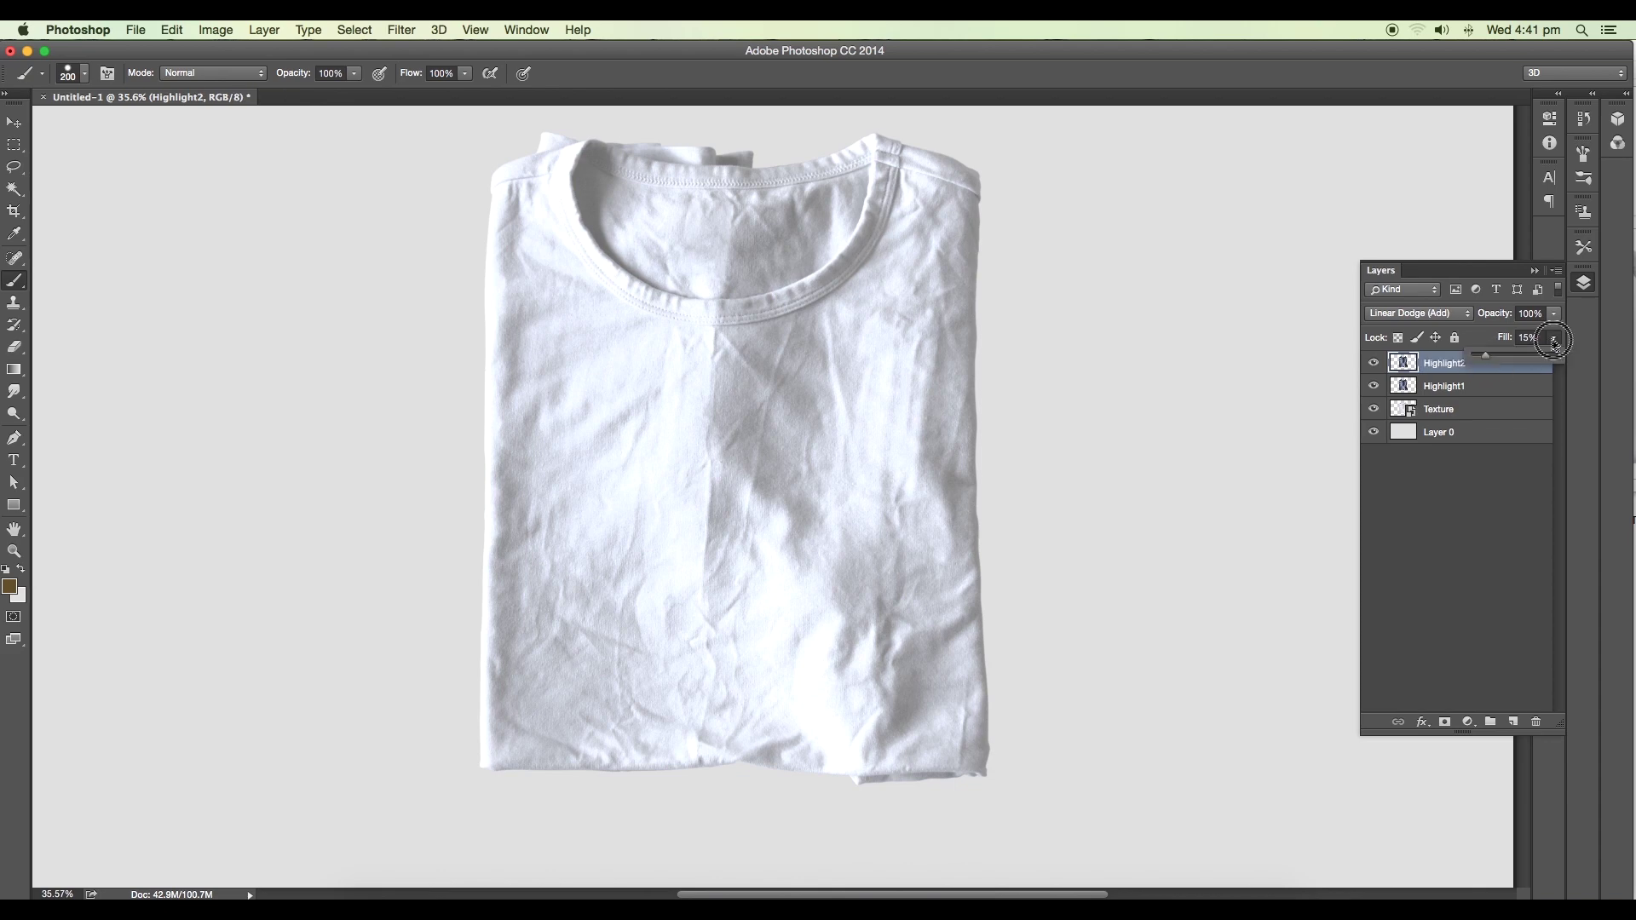
{"action": "left_click_drag", "start_coordinate": [1487, 357], "coordinate": [1483, 359]}
Compare with both highlight layers hidden and shown, then duplicate the Texture layer.
{"action": "left_click_drag", "start_coordinate": [1374, 386], "coordinate": [1374, 362]}
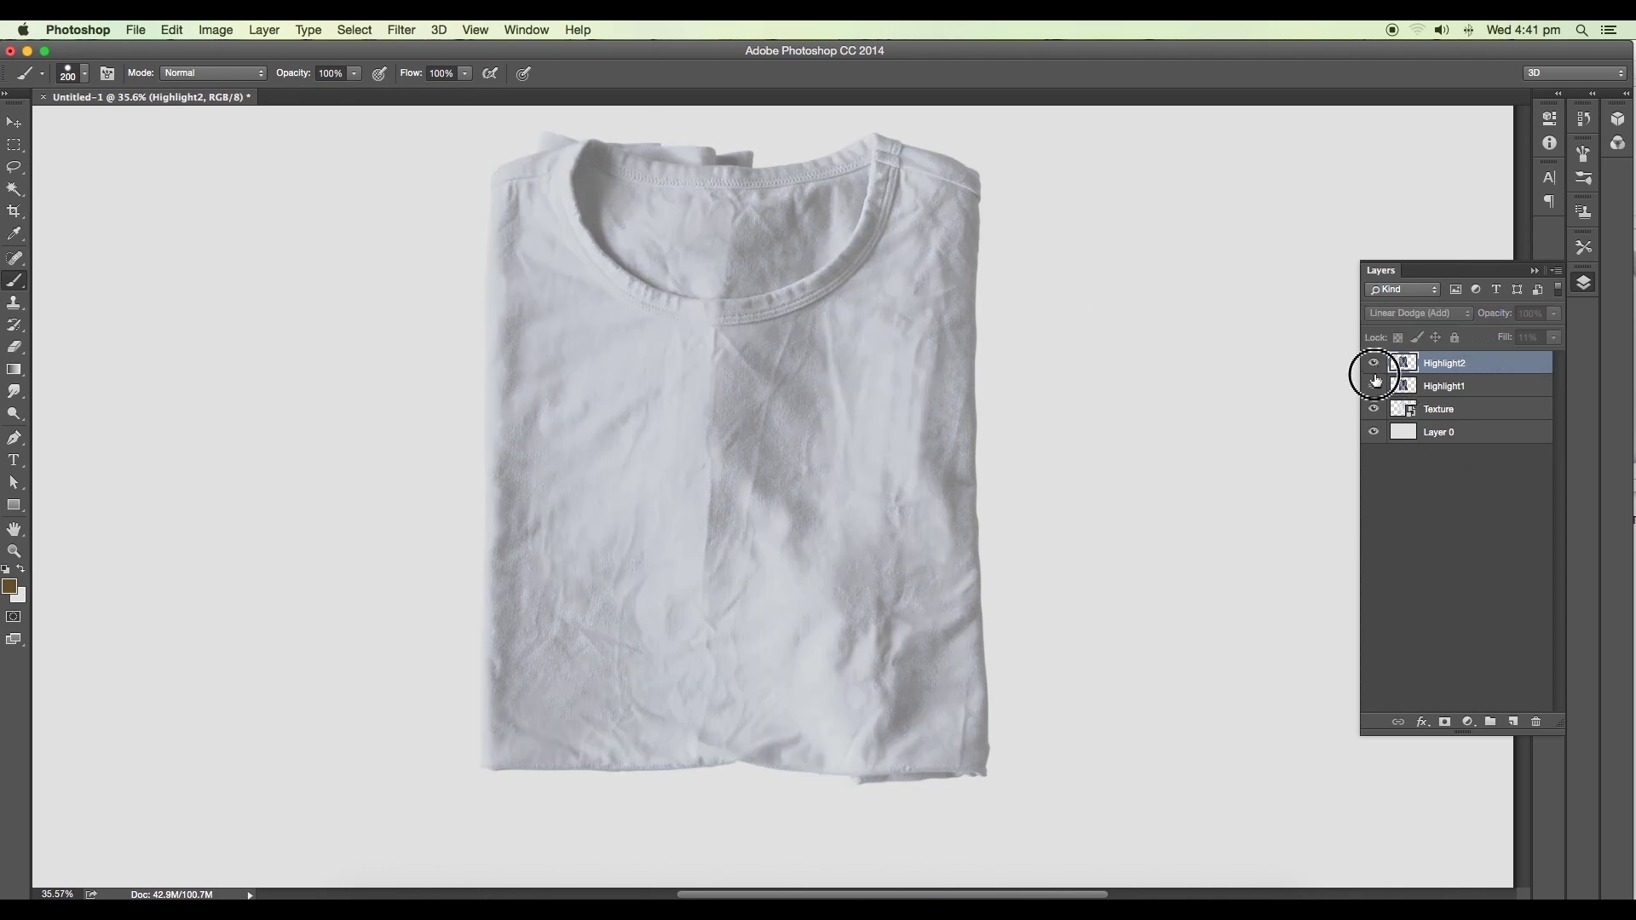
{"action": "left_click_drag", "start_coordinate": [1373, 364], "coordinate": [1374, 386]}
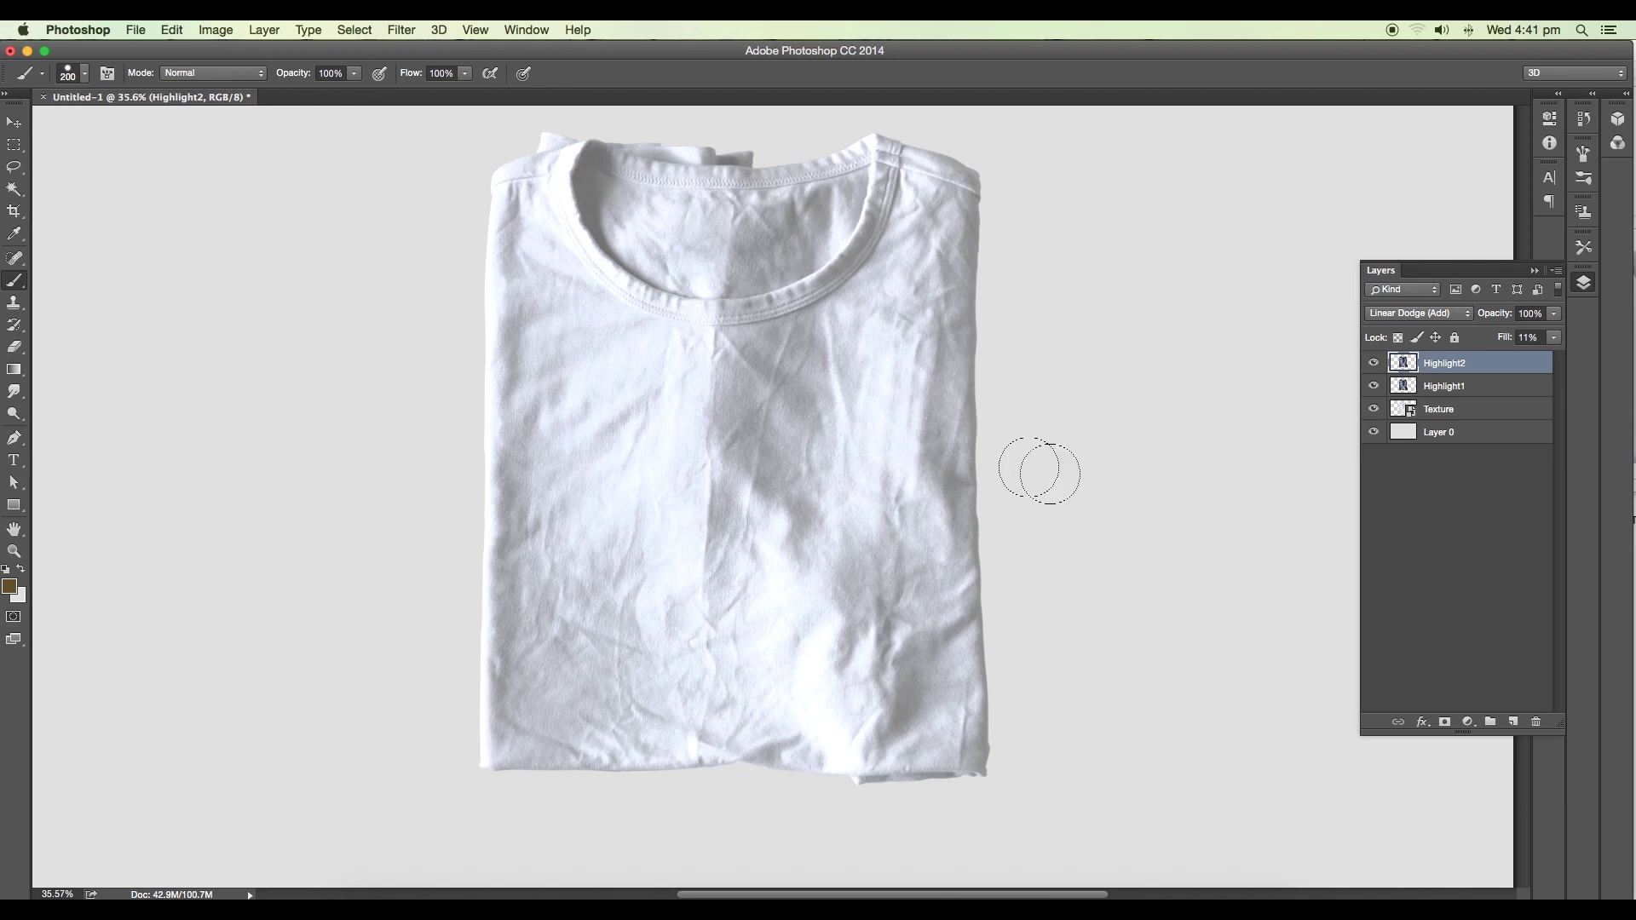
{"action": "mouse_move", "coordinate": [1442, 416]}
{"action": "left_mouse_down"}
{"action": "mouse_move", "coordinate": [1506, 418]}
{"action": "mouse_move", "coordinate": [1514, 722]}
{"action": "left_mouse_up"}
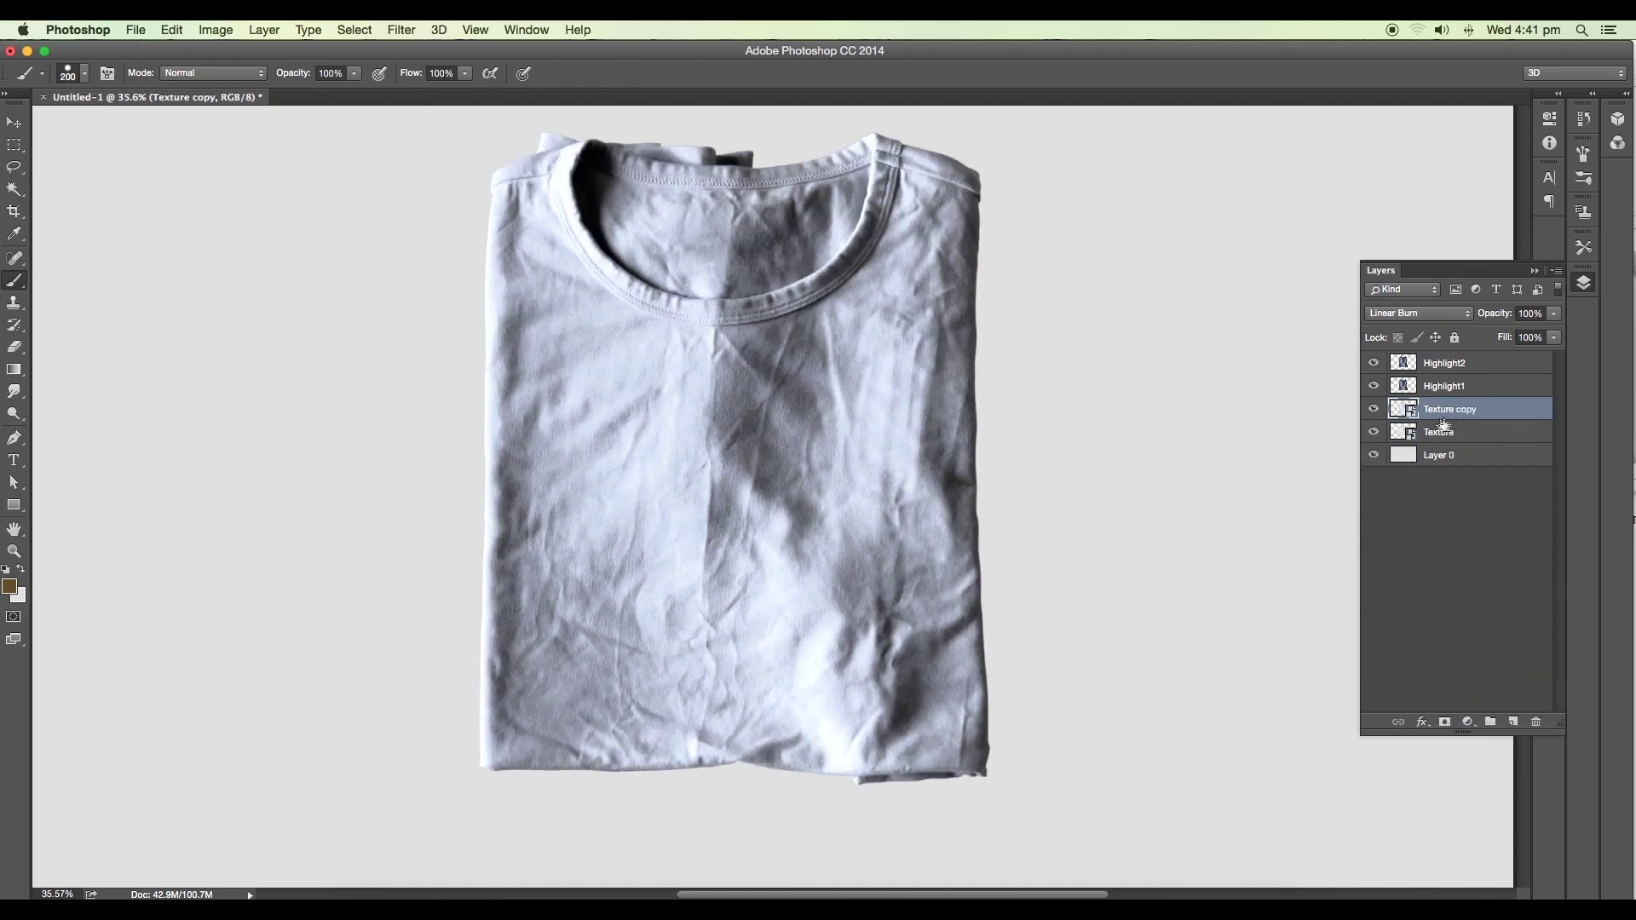
Move Texture copy below Texture, hide it, and group Highlight2, Highlight1 and Texture.
{"action": "left_click_drag", "start_coordinate": [1446, 421], "coordinate": [1478, 436]}
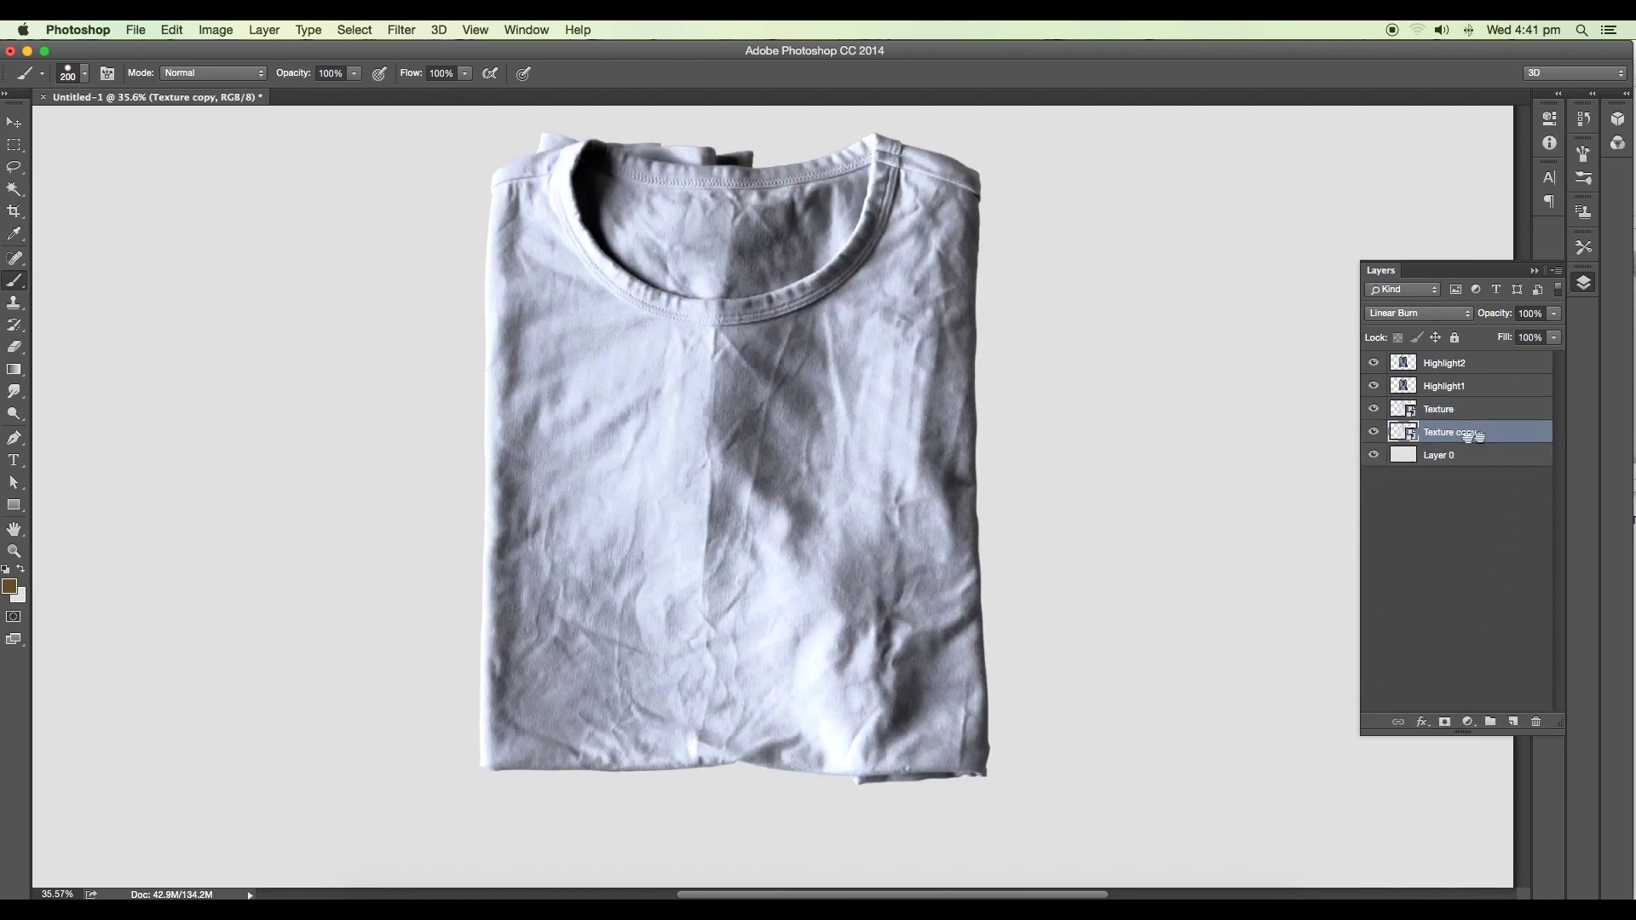
{"action": "left_click", "coordinate": [1373, 432]}
{"action": "left_click", "coordinate": [1500, 411]}
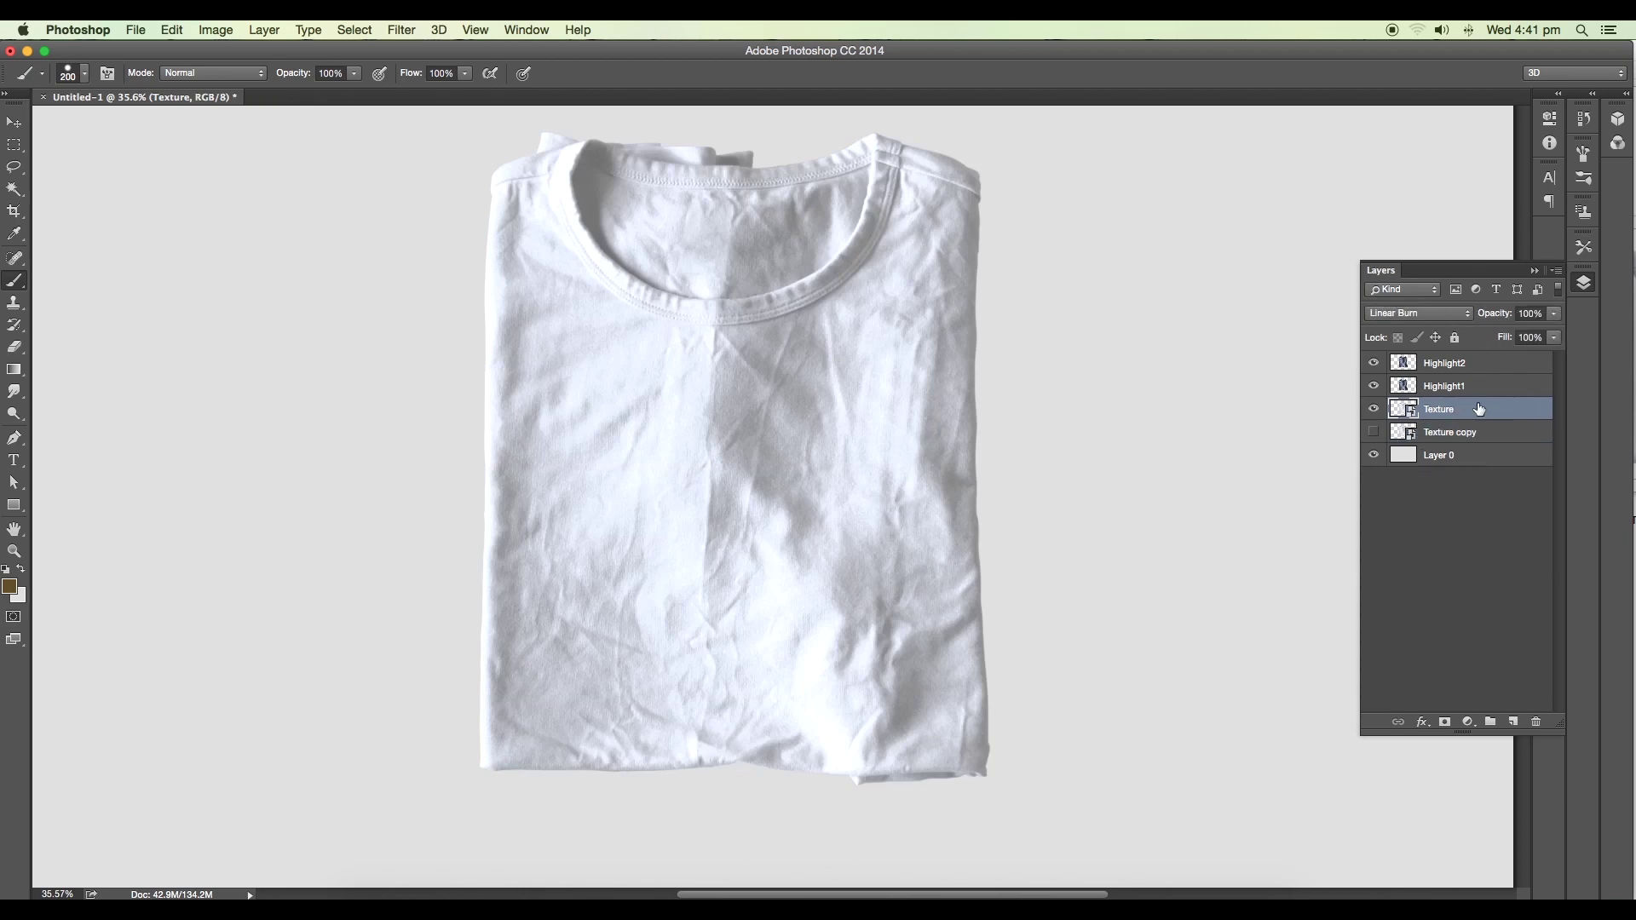
{"action": "left_click", "coordinate": [1483, 371], "text": "shift"}
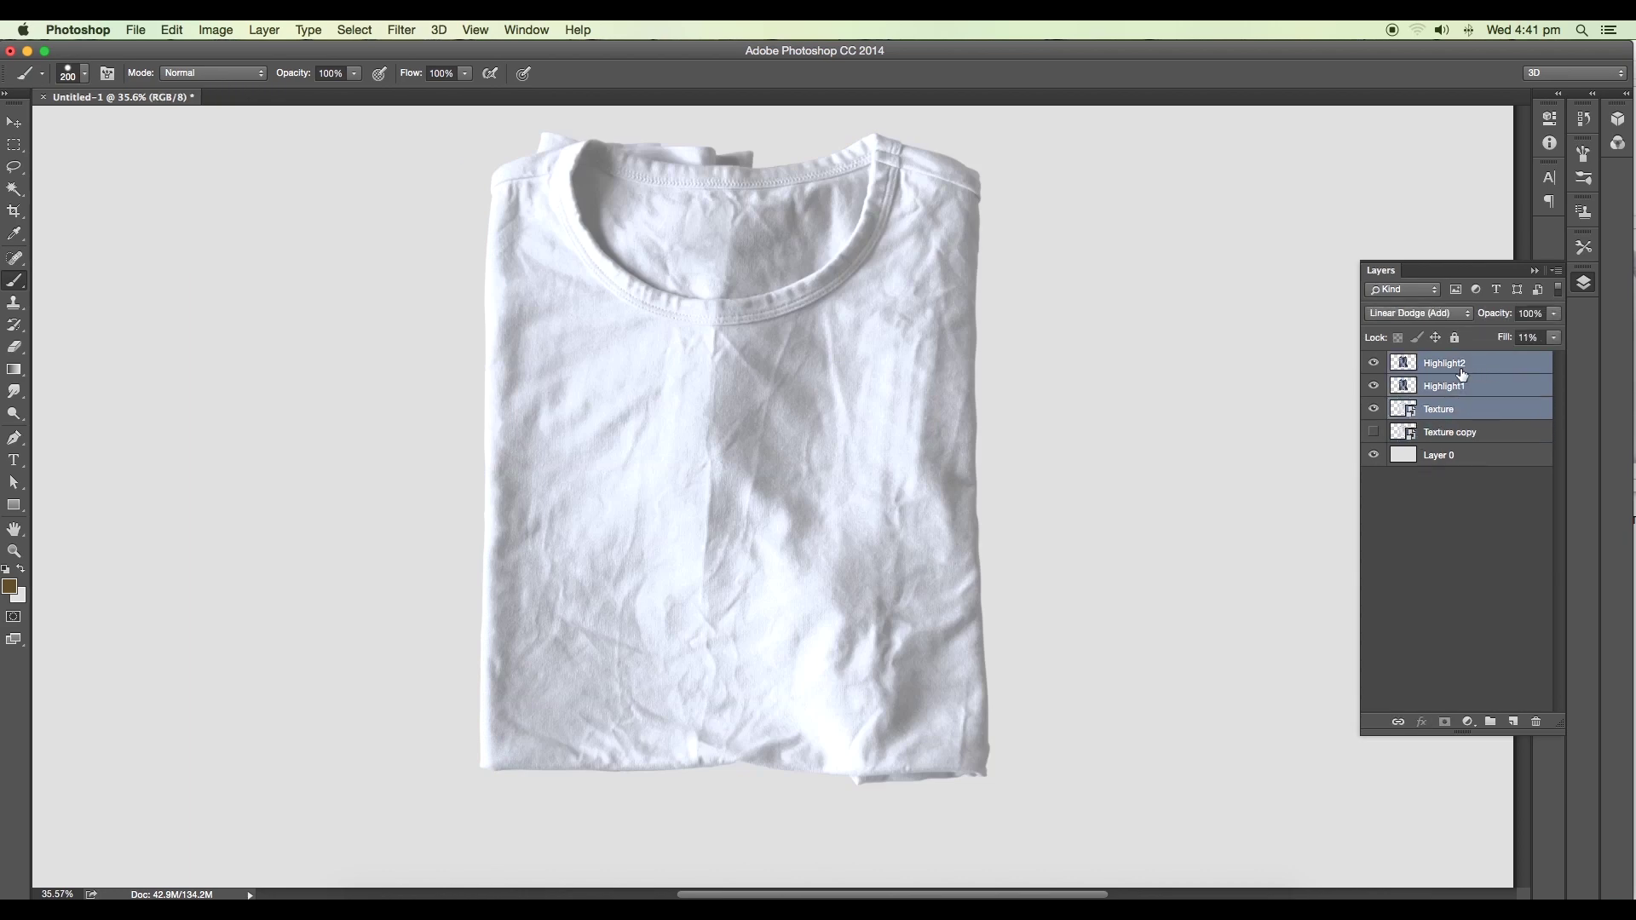
{"action": "key", "text": "super+g"}
Rename the new group Overlay and make Texture copy visible again.
{"action": "double_click", "coordinate": [1447, 363]}
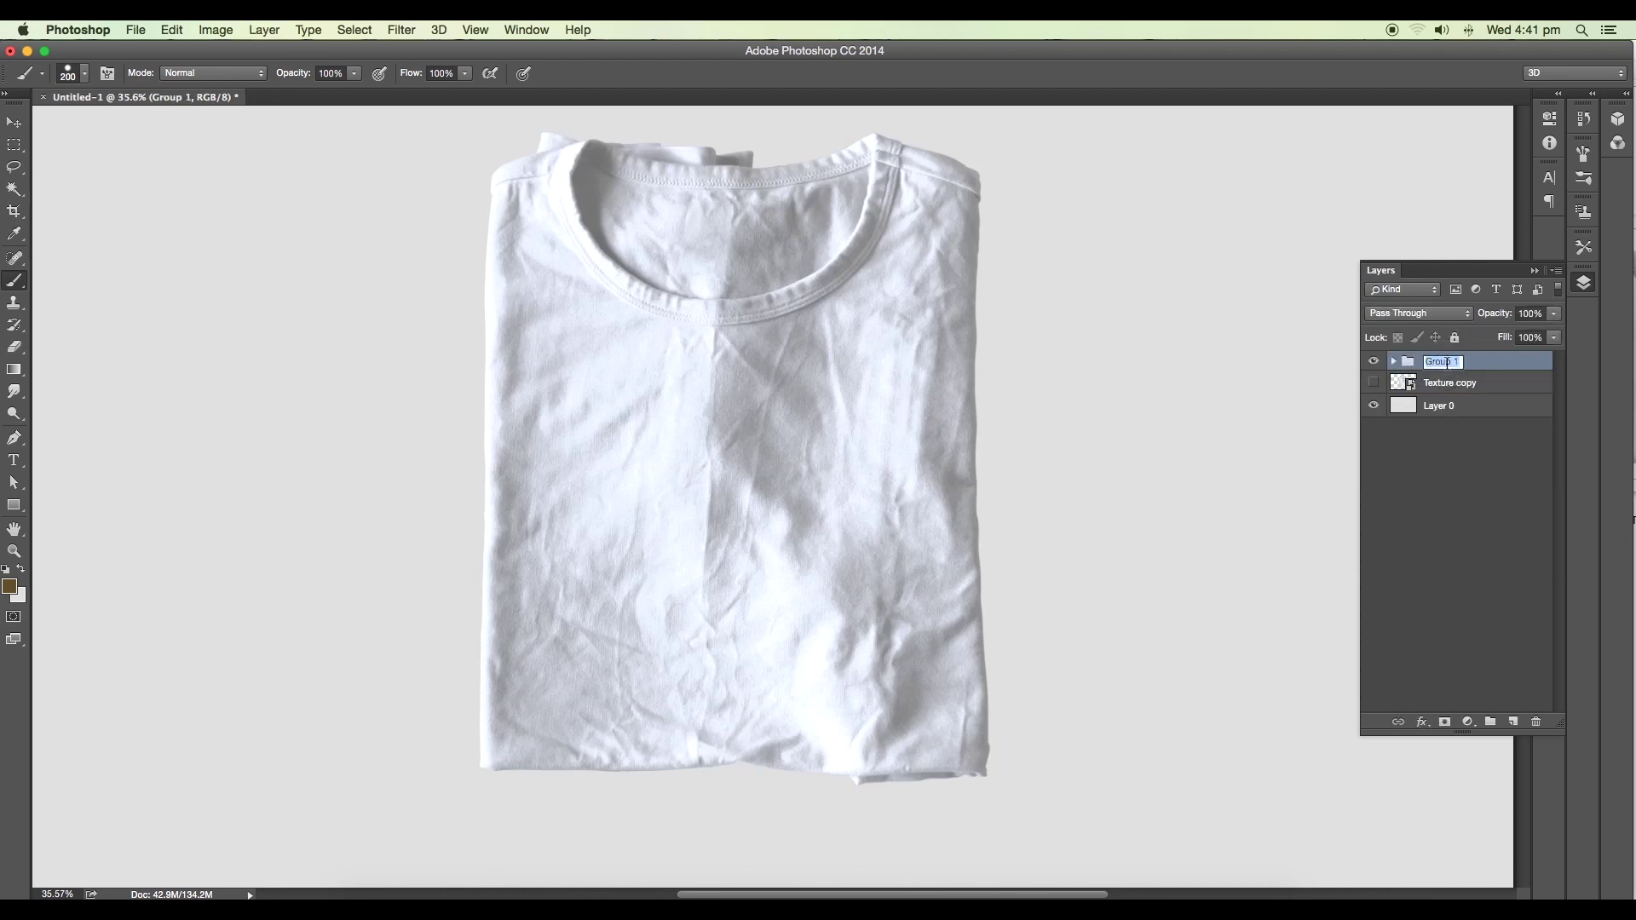
{"action": "type", "text": "Overlay"}
{"action": "key", "text": "Return"}
{"action": "left_click", "coordinate": [1493, 394]}
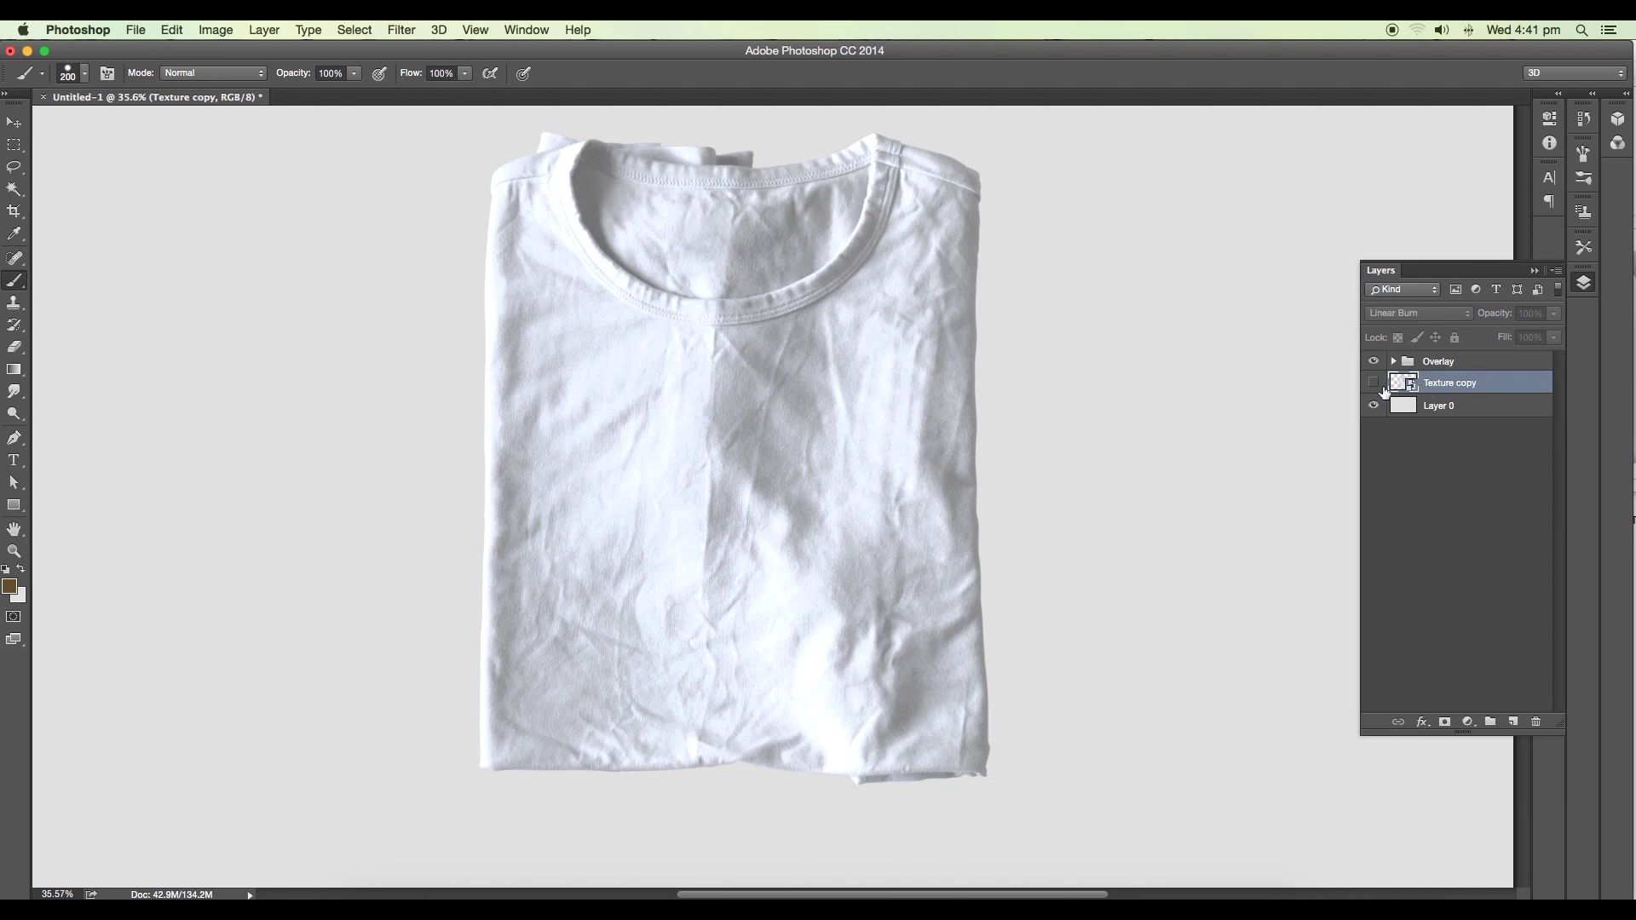
{"action": "left_click", "coordinate": [1374, 383]}
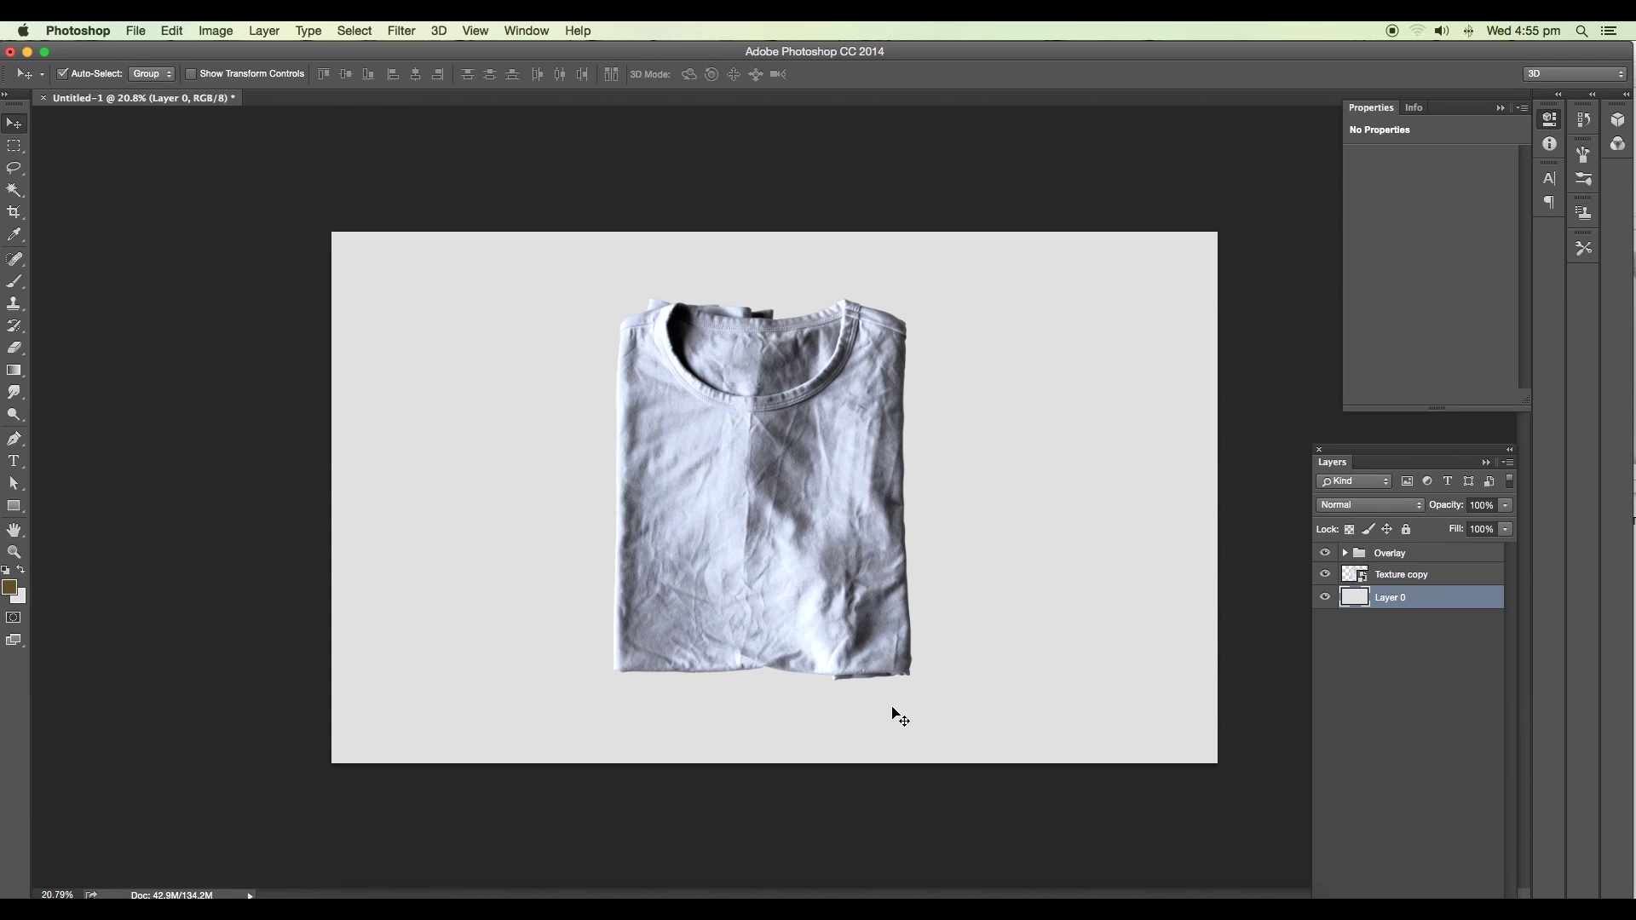
Set Texture copy's blend mode to Normal and compare it on and off.
{"action": "left_click", "coordinate": [1393, 576]}
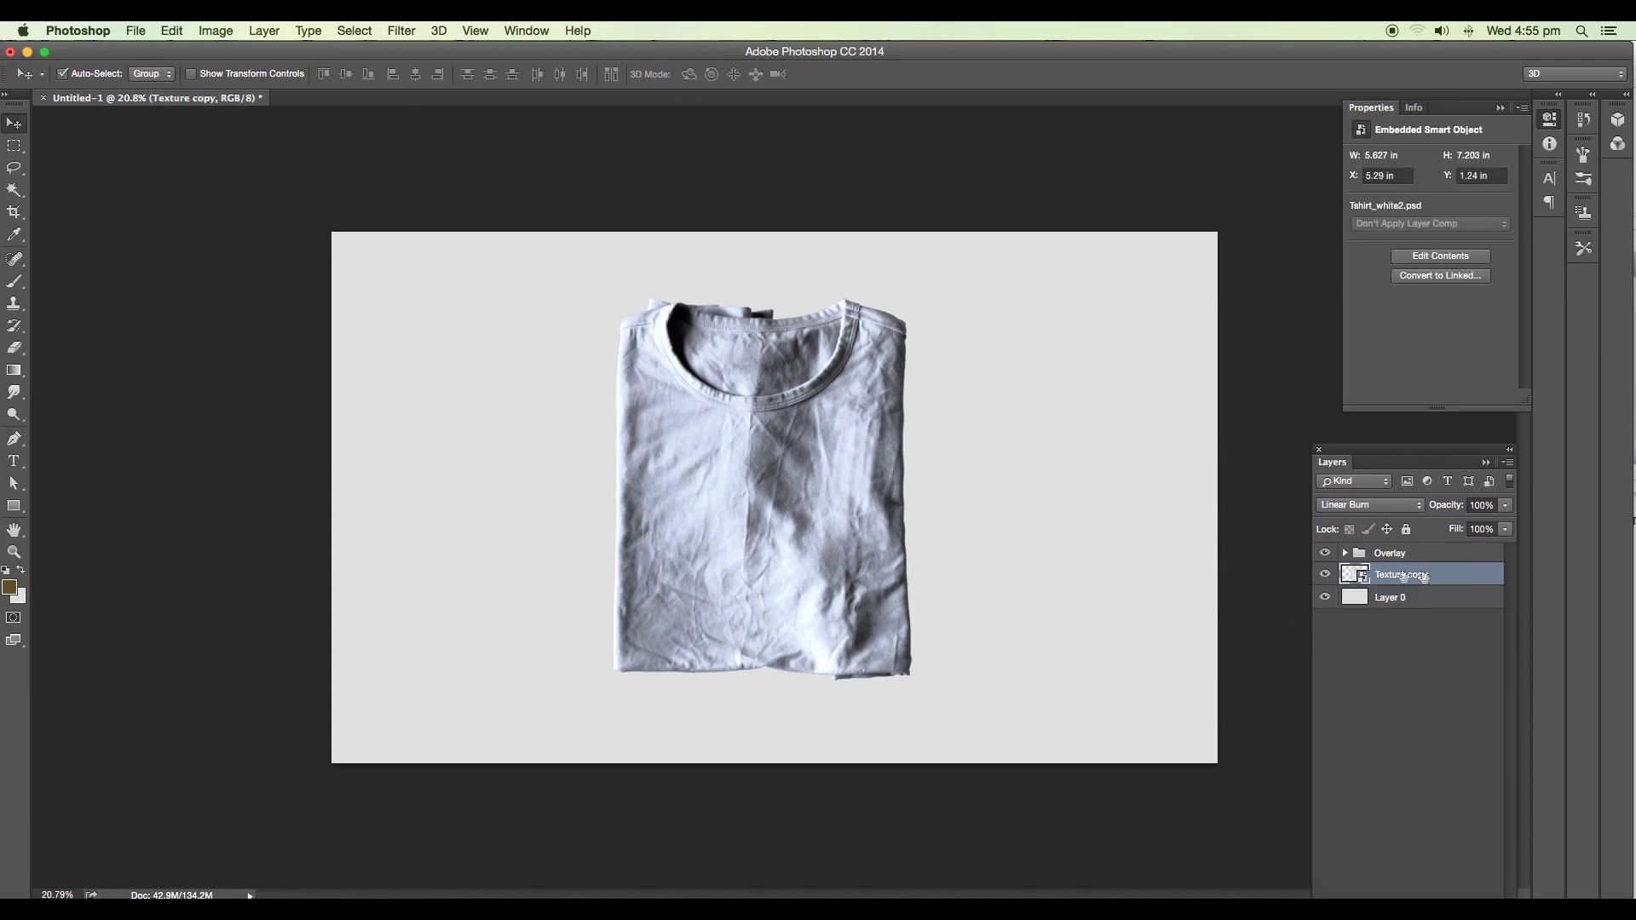
{"action": "left_click", "coordinate": [1370, 505]}
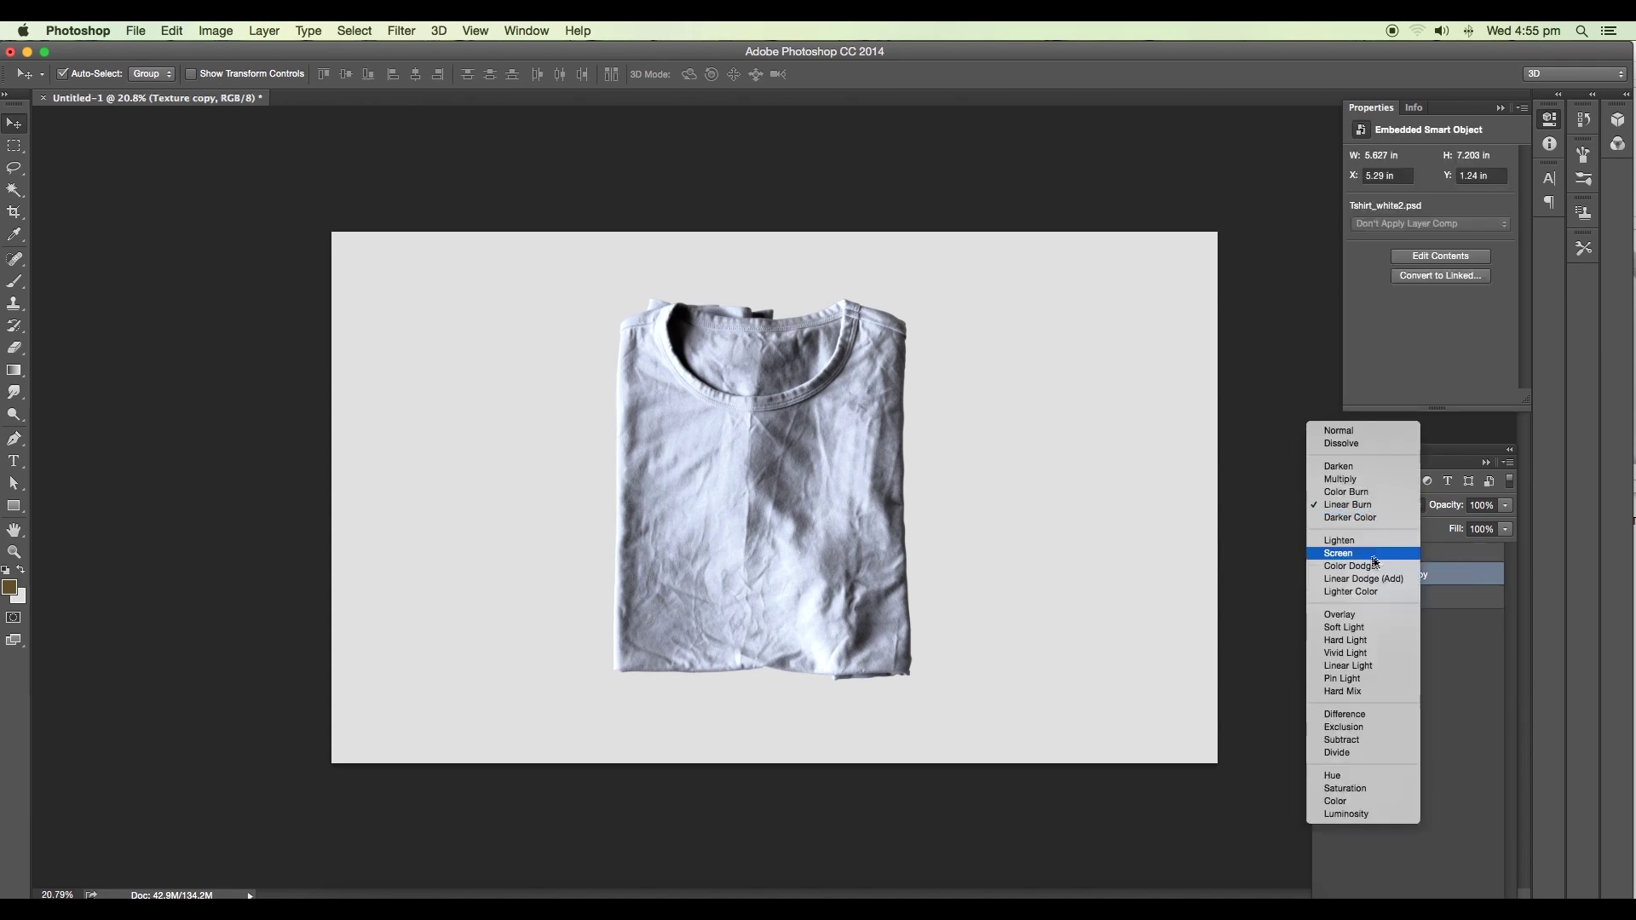
{"action": "left_click", "coordinate": [1387, 429]}
{"action": "left_click", "coordinate": [1326, 577]}
{"action": "left_click", "coordinate": [1327, 576]}
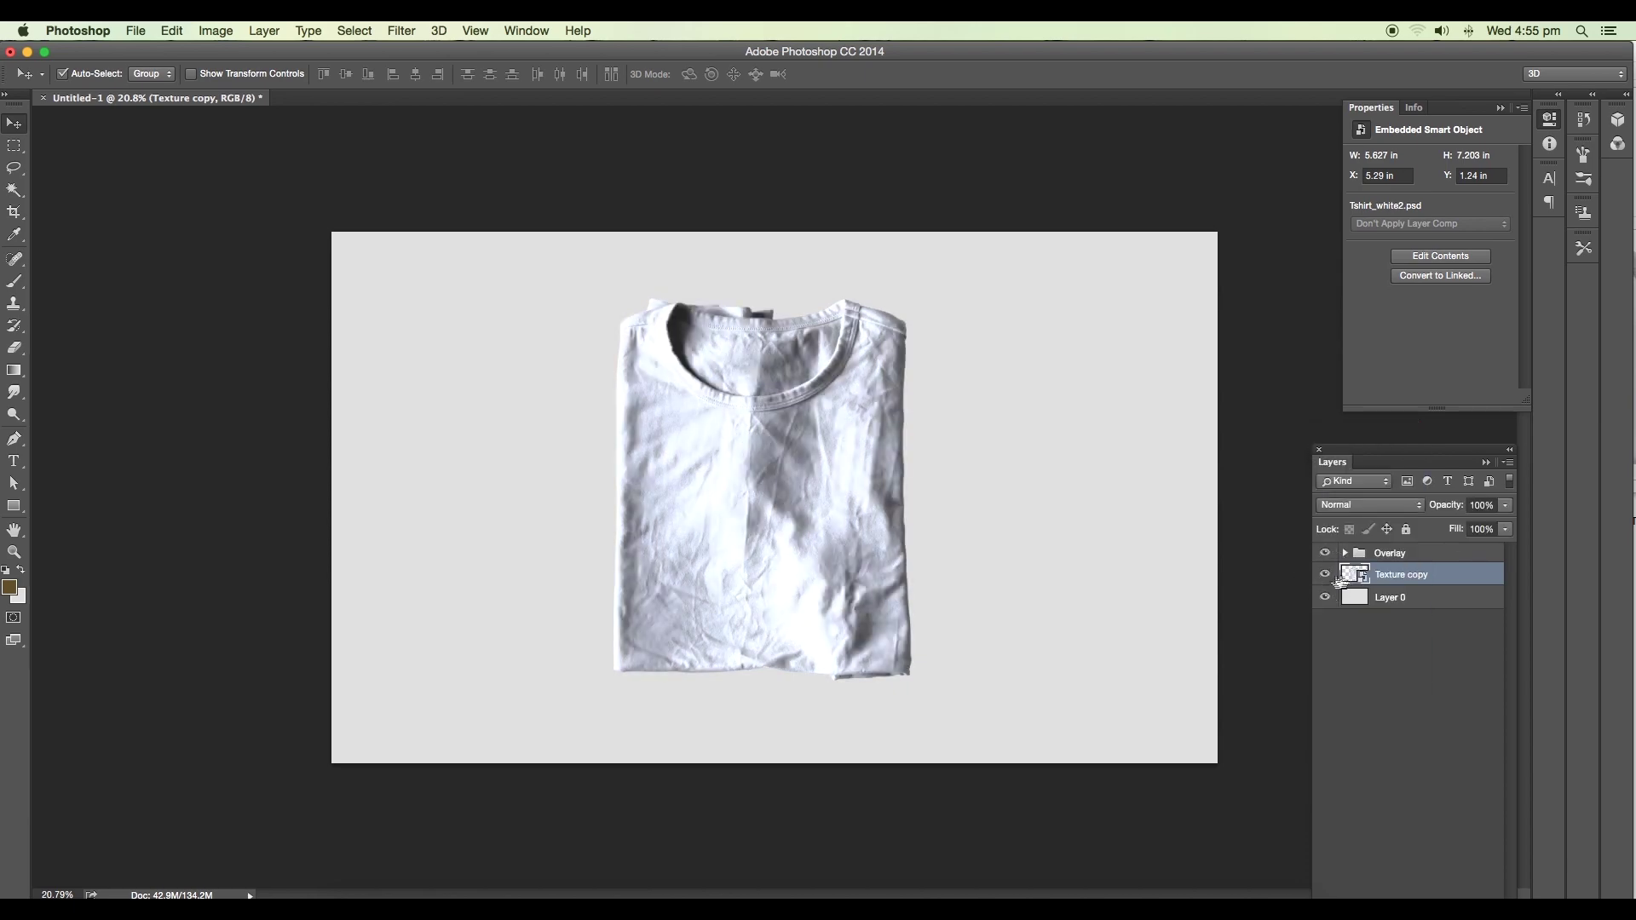
Give Texture copy a white Color Overlay layer style.
{"action": "double_click", "coordinate": [1466, 588]}
{"action": "left_click", "coordinate": [569, 384]}
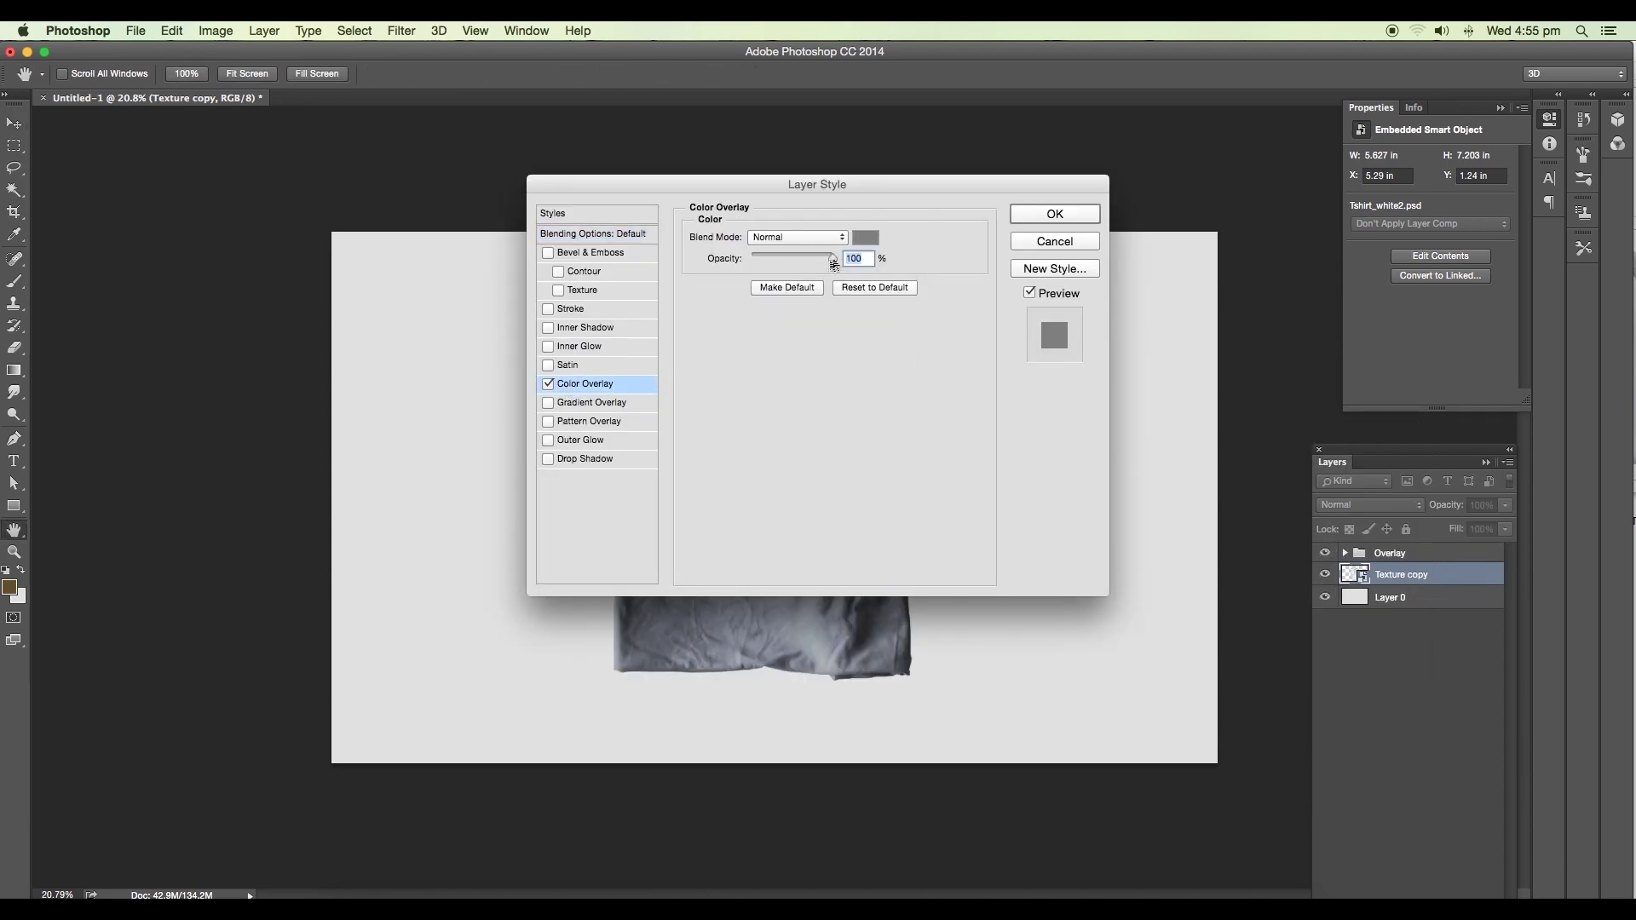
{"action": "left_click", "coordinate": [865, 241]}
{"action": "left_click", "coordinate": [980, 182]}
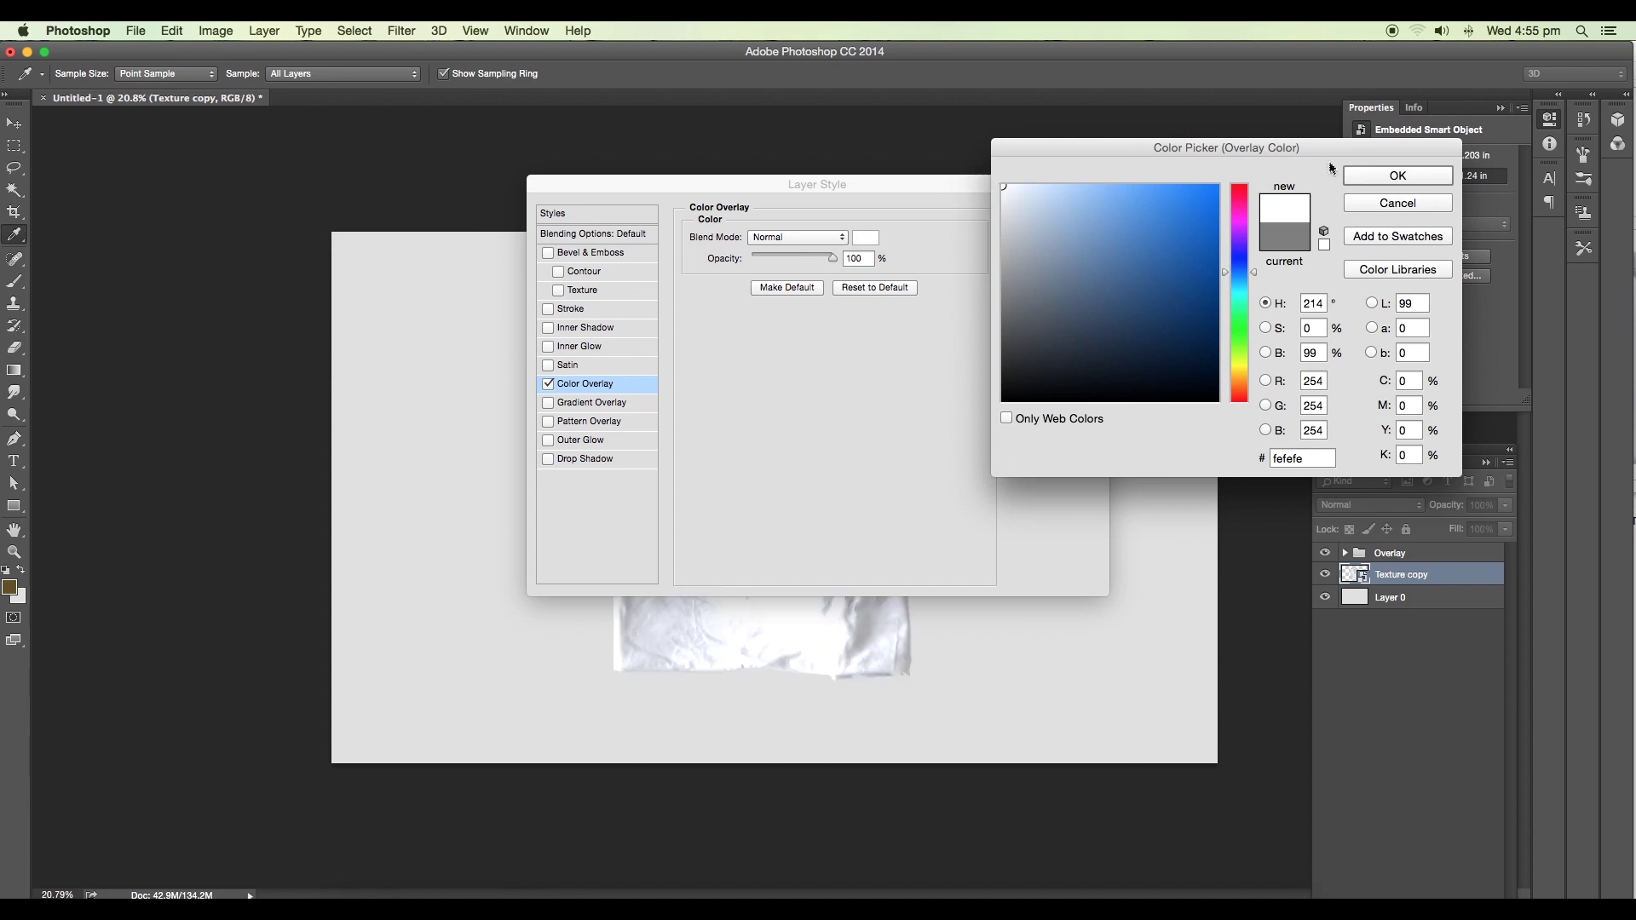
{"action": "left_click", "coordinate": [1405, 177]}
{"action": "left_click", "coordinate": [1064, 220]}
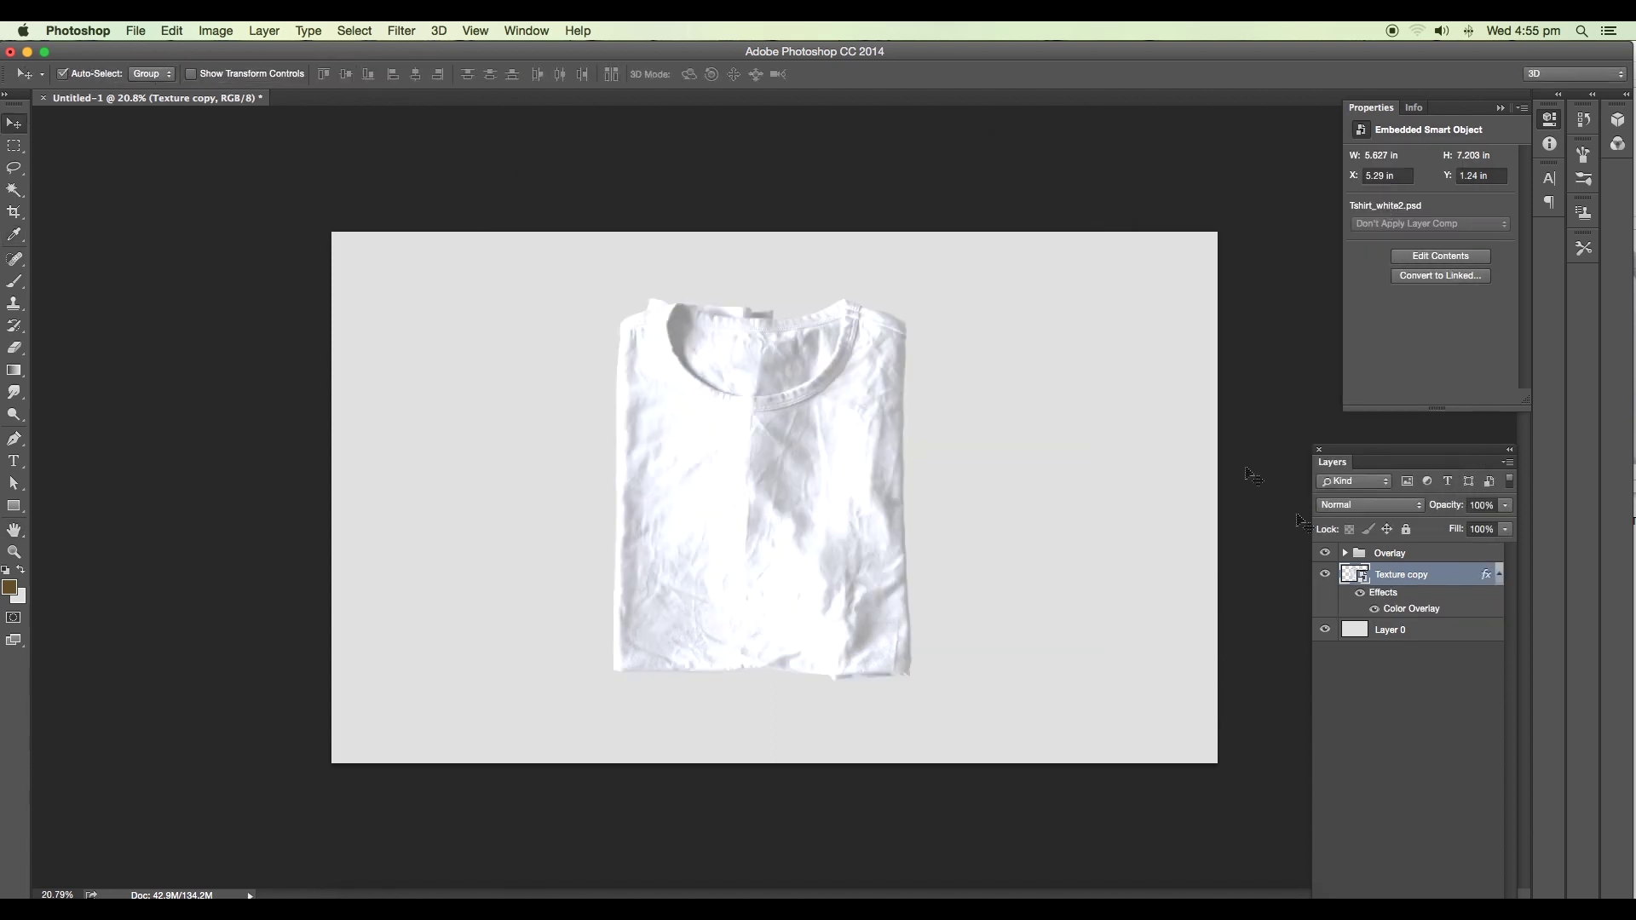
Rasterize Texture copy's layer style to bake in the white overlay, then compare visibility.
{"action": "right_click", "coordinate": [1449, 578]}
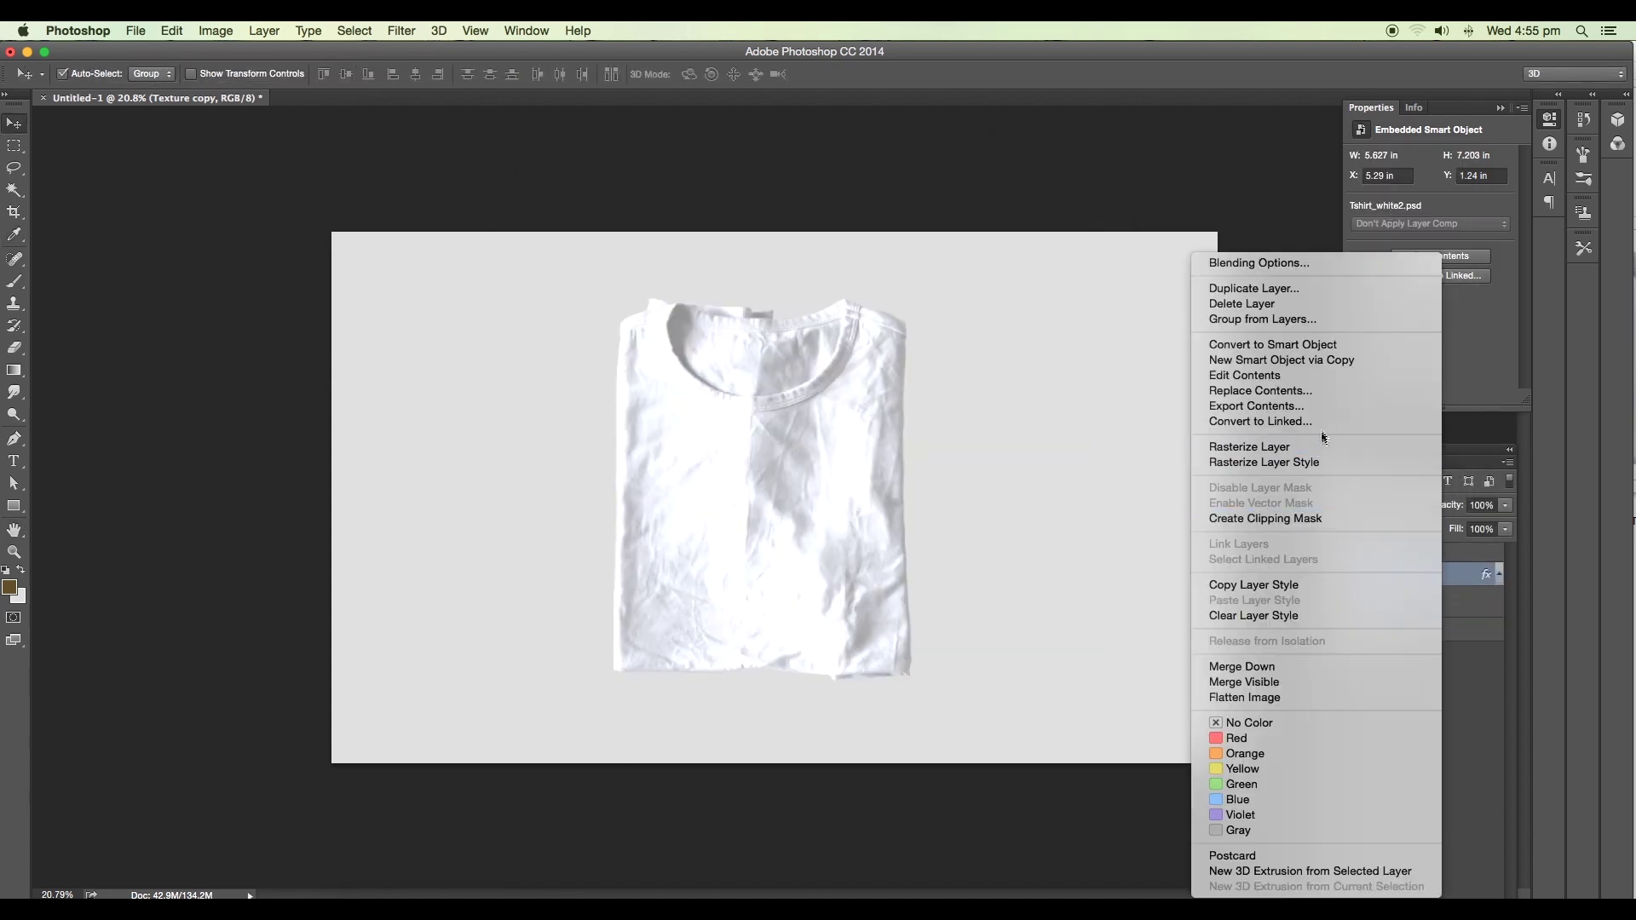
{"action": "left_click", "coordinate": [1326, 462]}
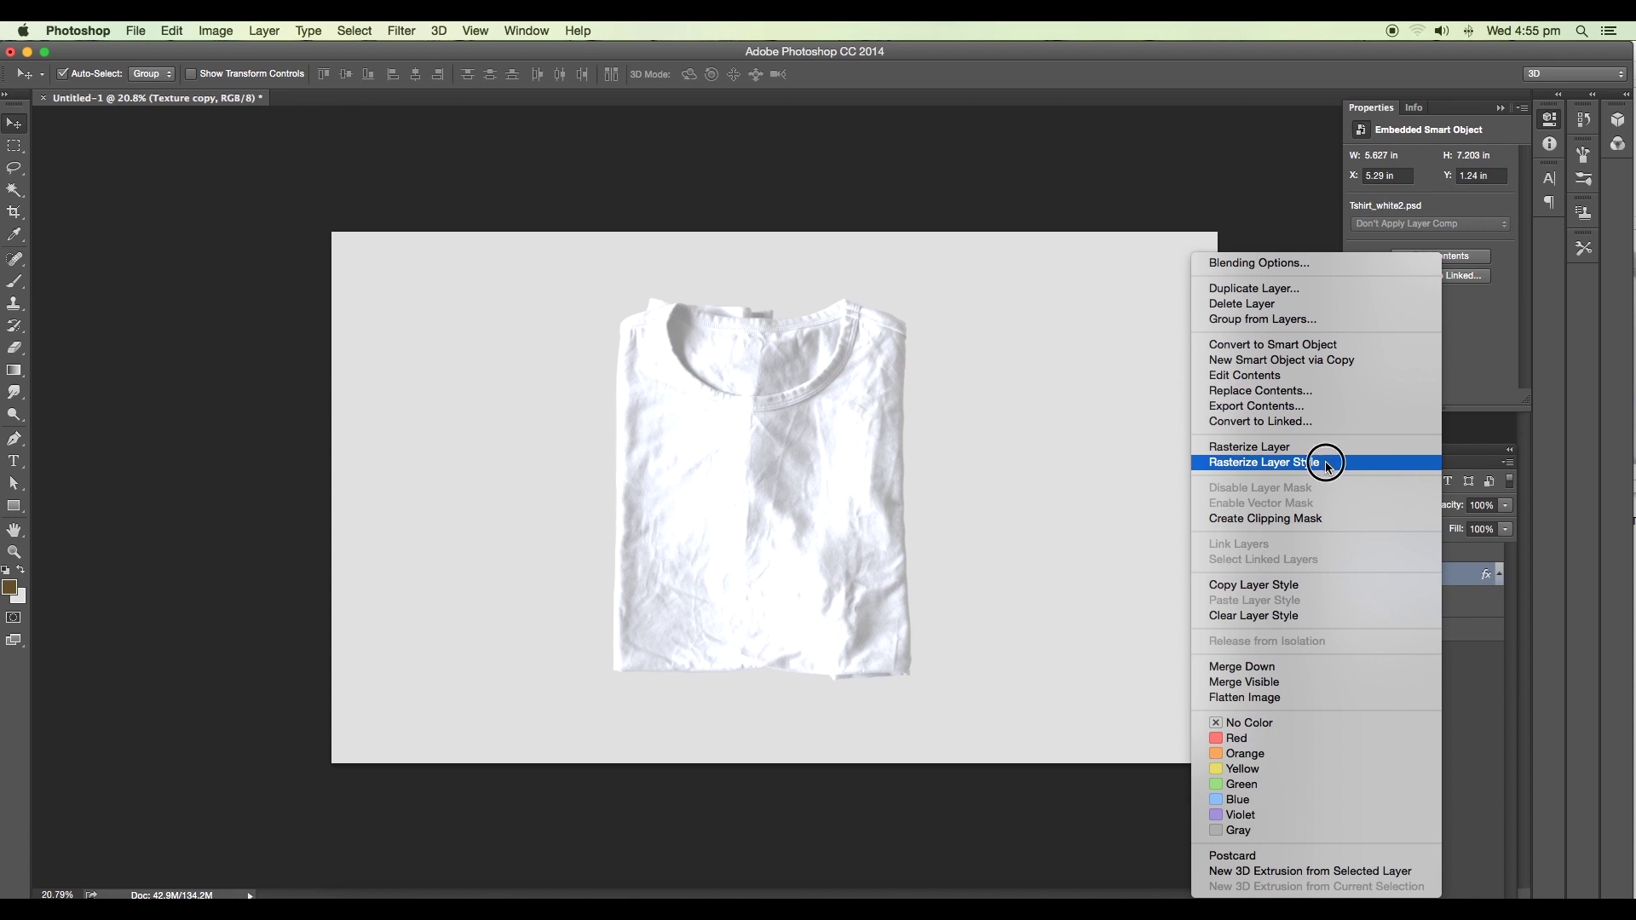
{"action": "left_click", "coordinate": [1326, 577]}
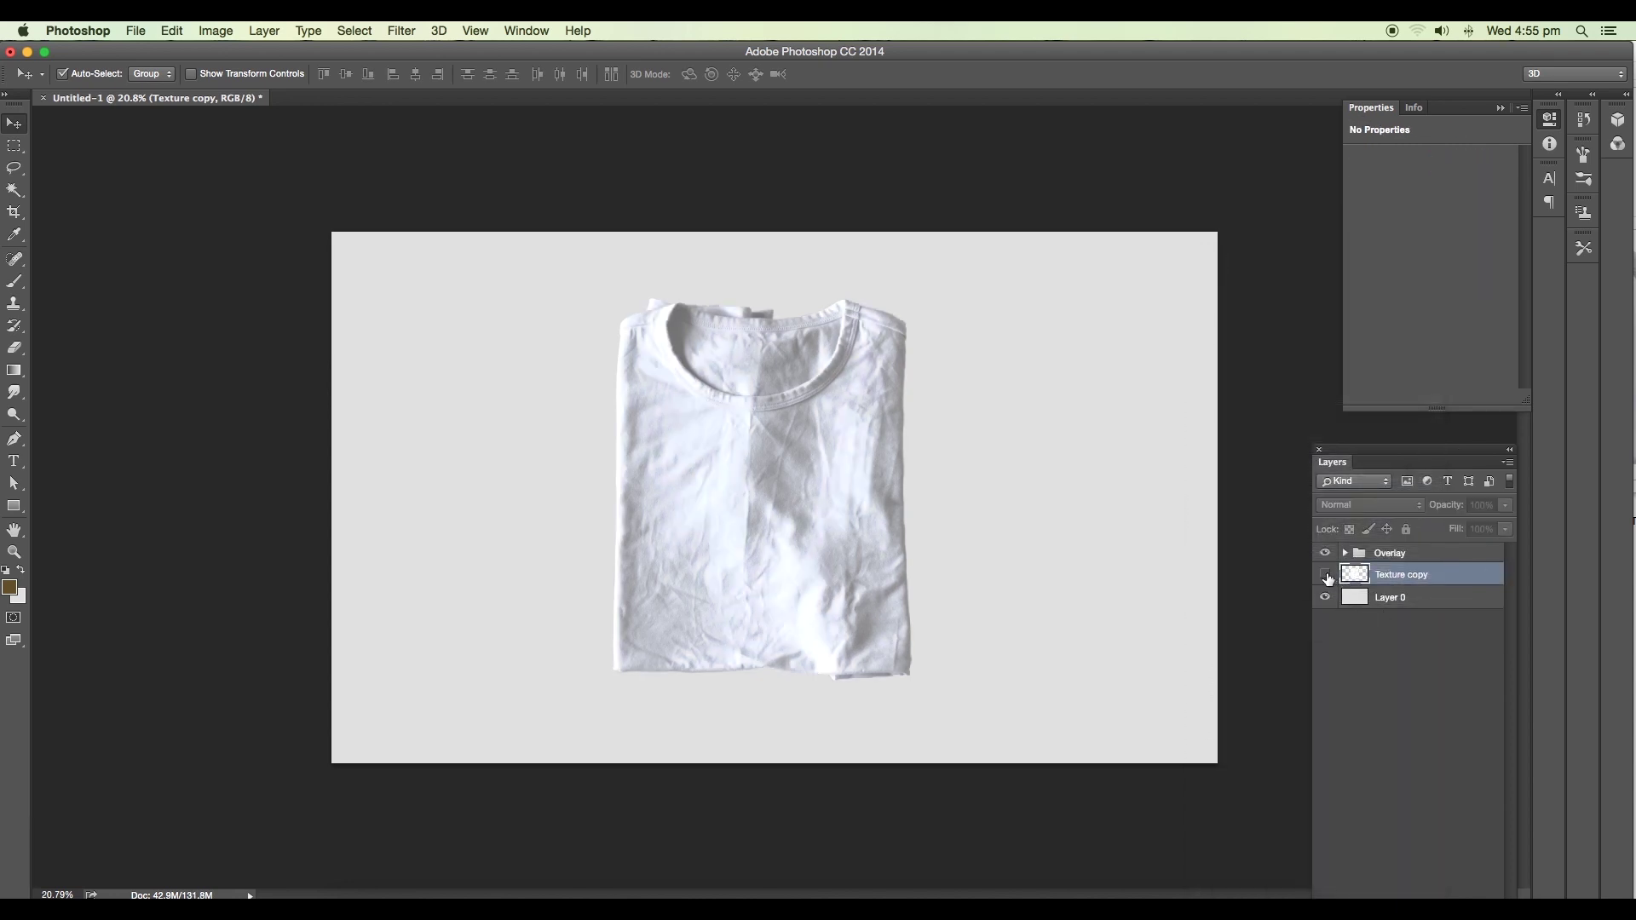
{"action": "left_click", "coordinate": [1327, 577]}
{"action": "left_click", "coordinate": [1326, 577]}
{"action": "left_click", "coordinate": [1326, 577]}
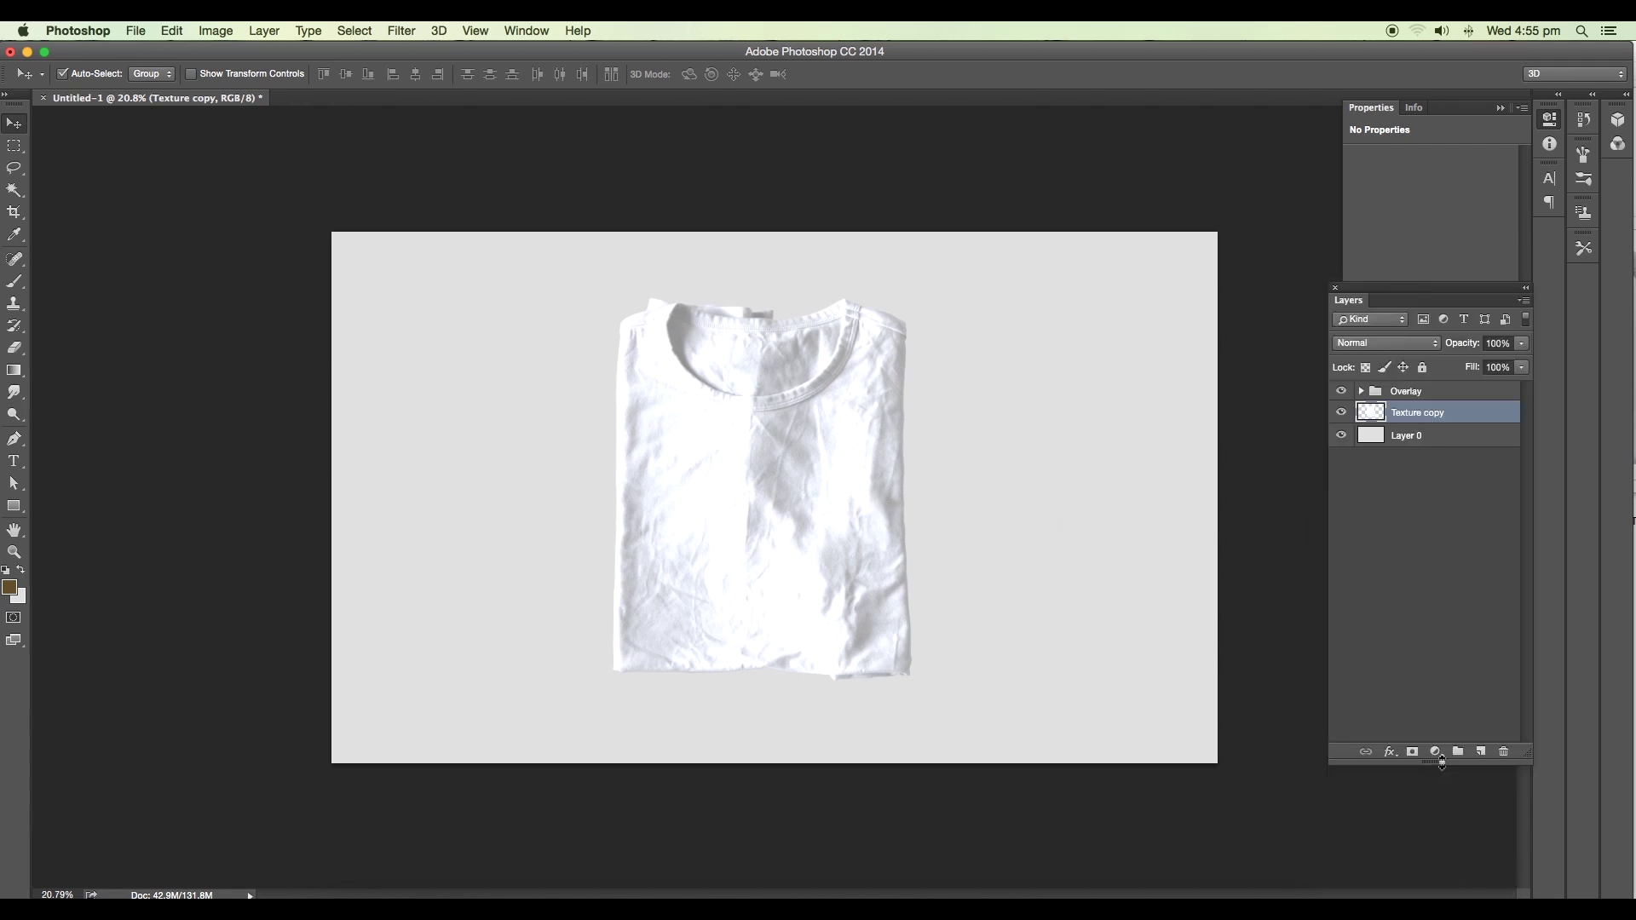
Add a golden #c5912a Color Fill 1 layer above Texture copy.
{"action": "left_click", "coordinate": [1437, 752]}
{"action": "left_click", "coordinate": [1467, 765]}
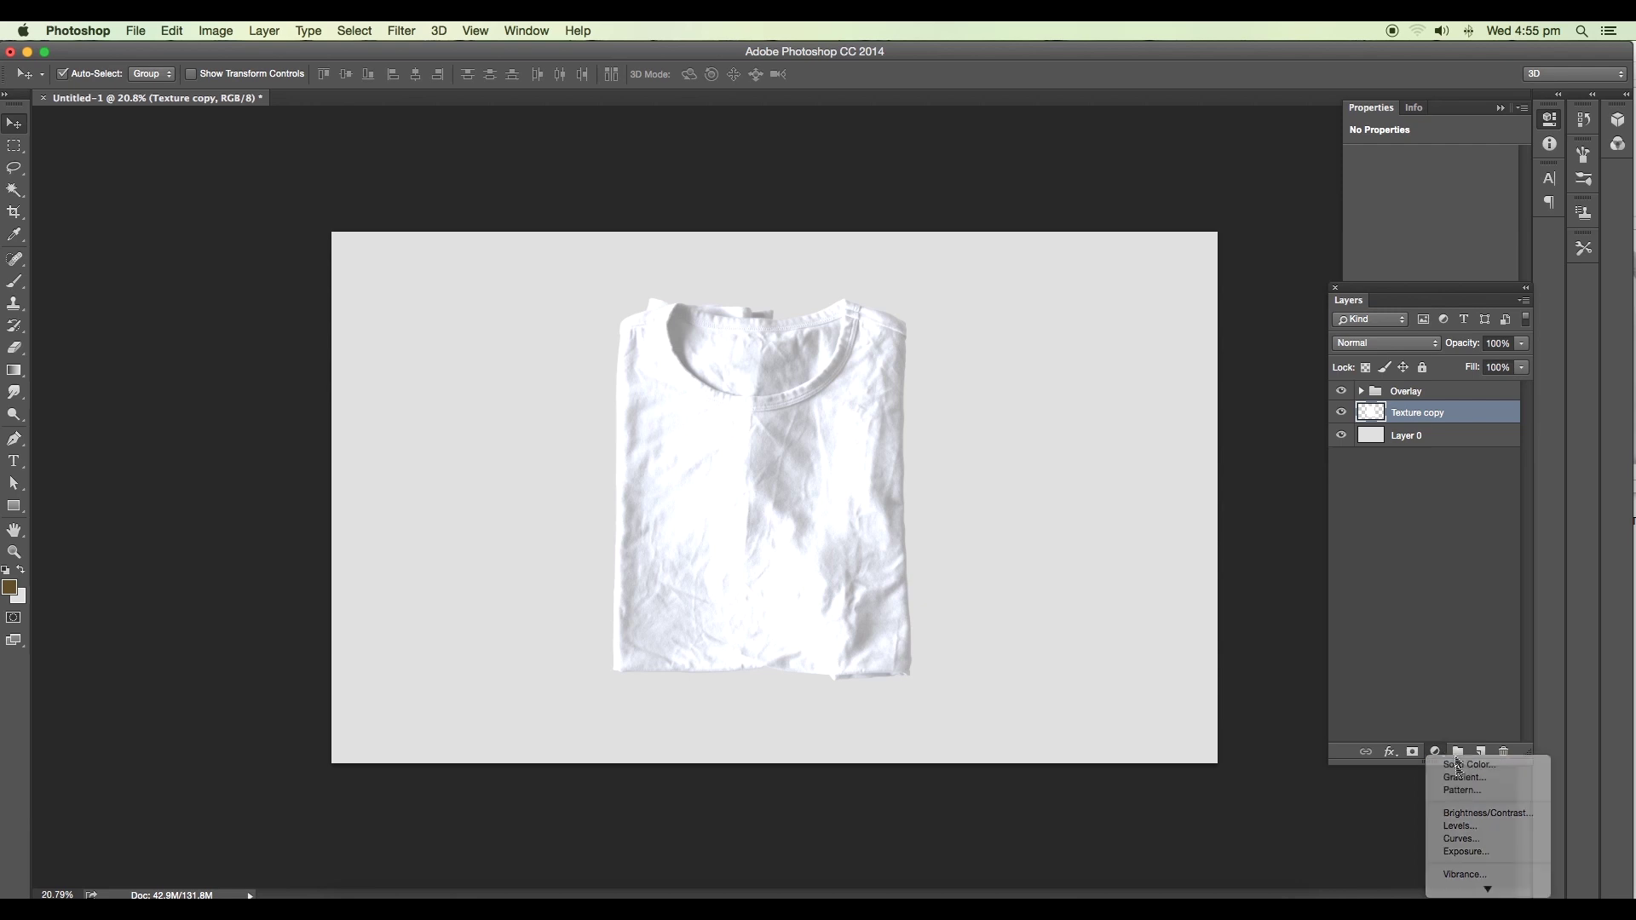
{"action": "left_click", "coordinate": [1170, 234]}
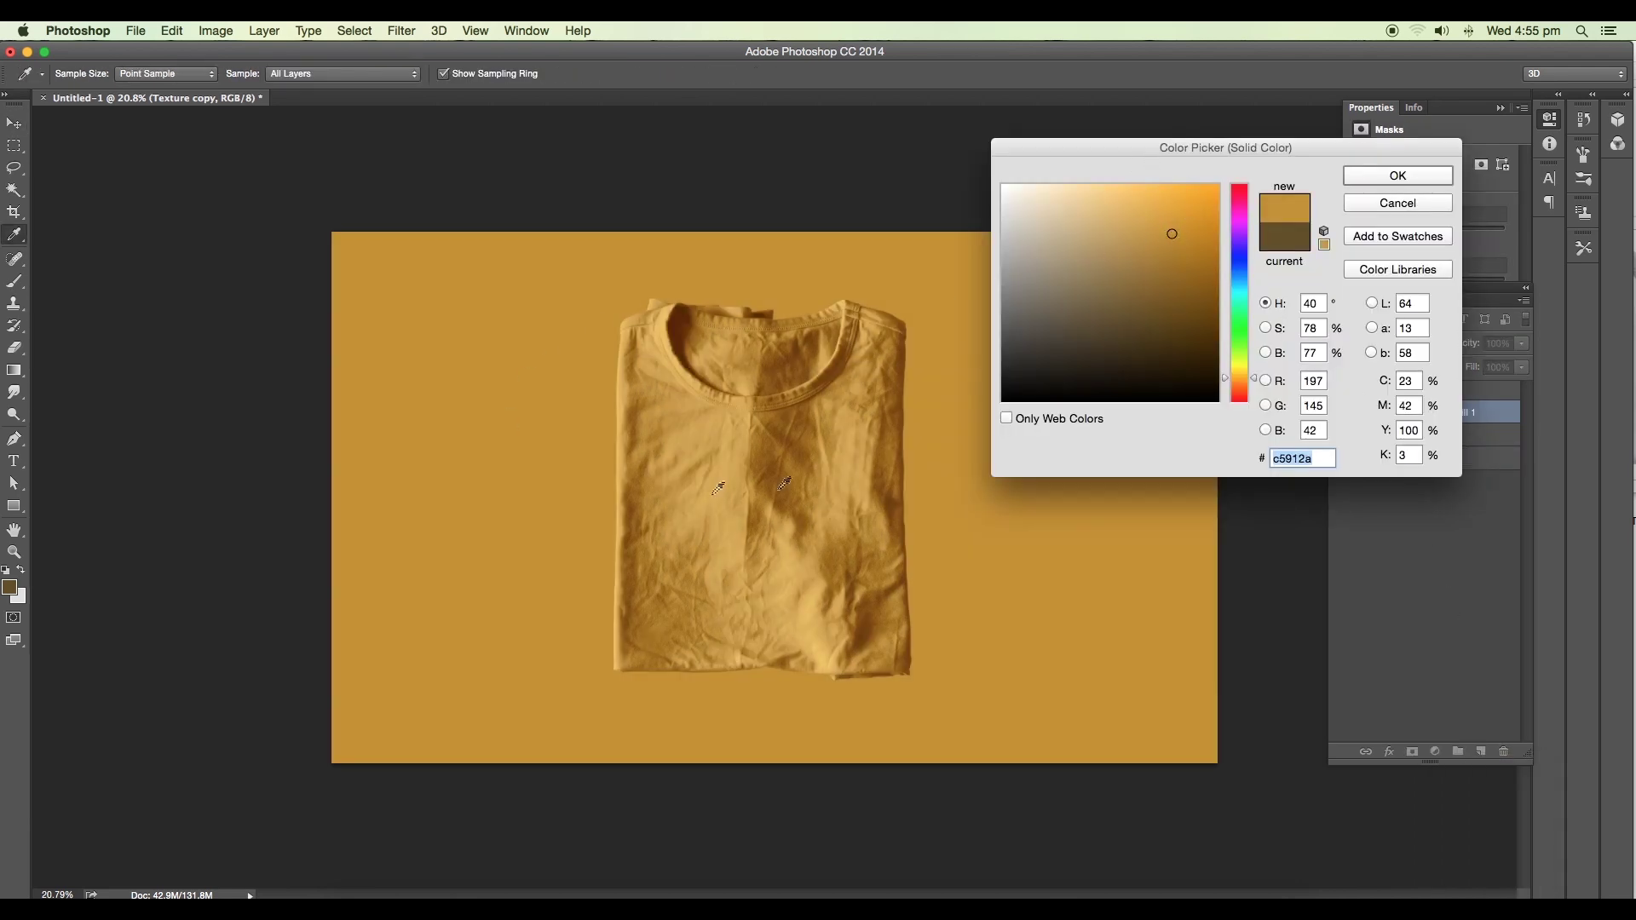
{"action": "left_click", "coordinate": [1409, 177]}
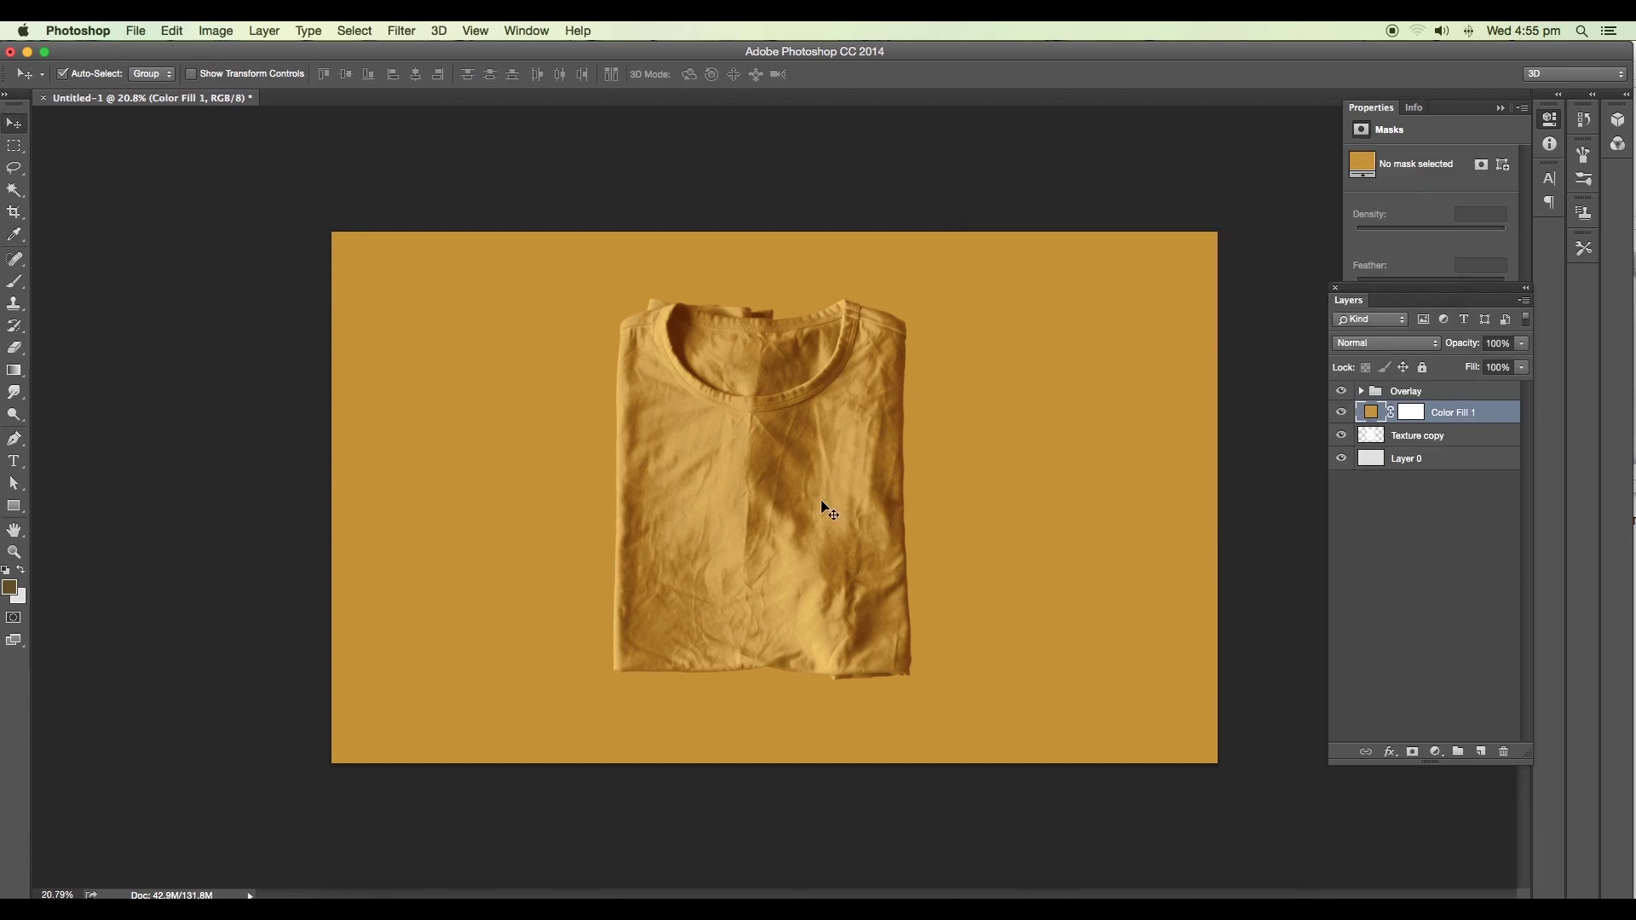
{"action": "left_click", "coordinate": [1460, 442]}
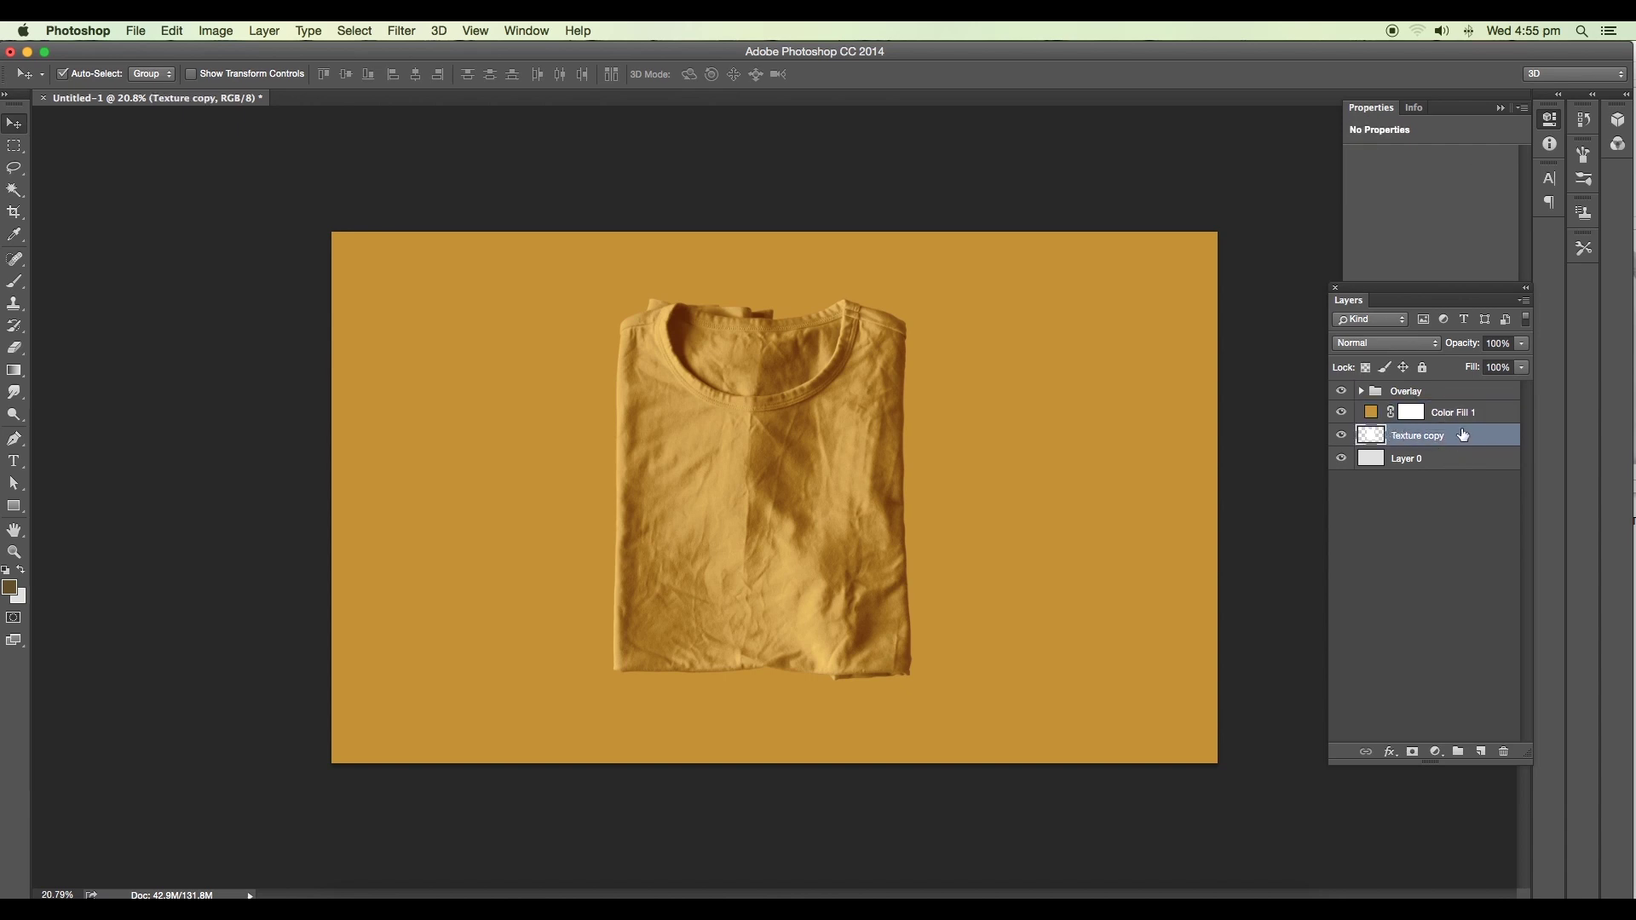
{"action": "left_click", "coordinate": [1436, 752]}
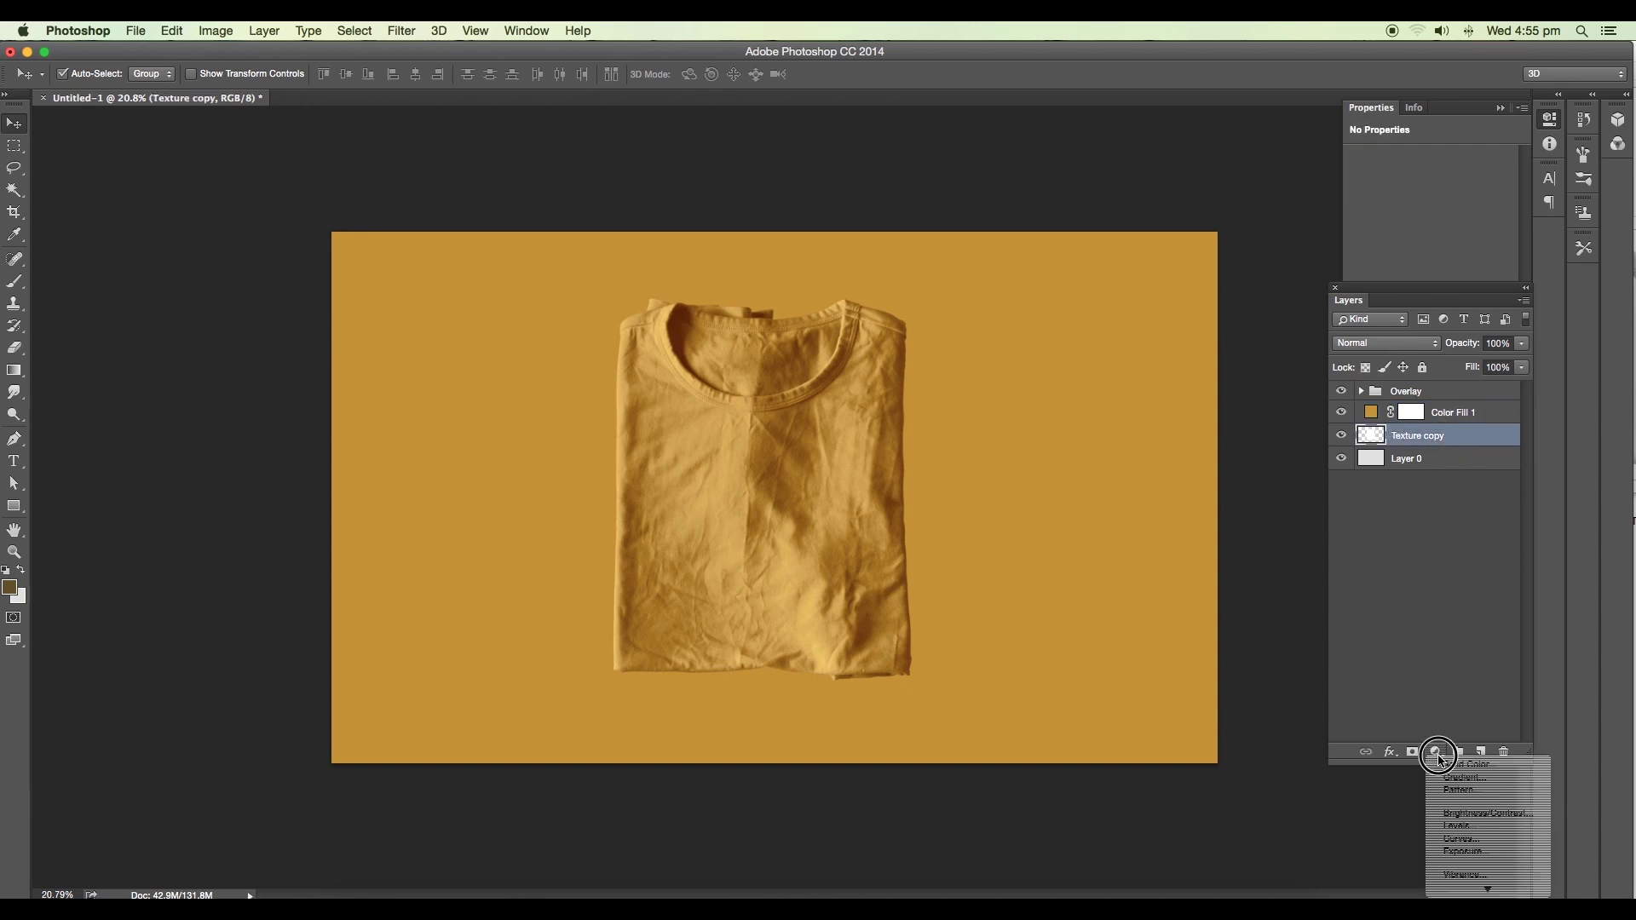
Add Levels 1 clipped to Texture copy and move Color Fill 1 beneath it so only the shirt is tinted.
{"action": "left_click", "coordinate": [1459, 826]}
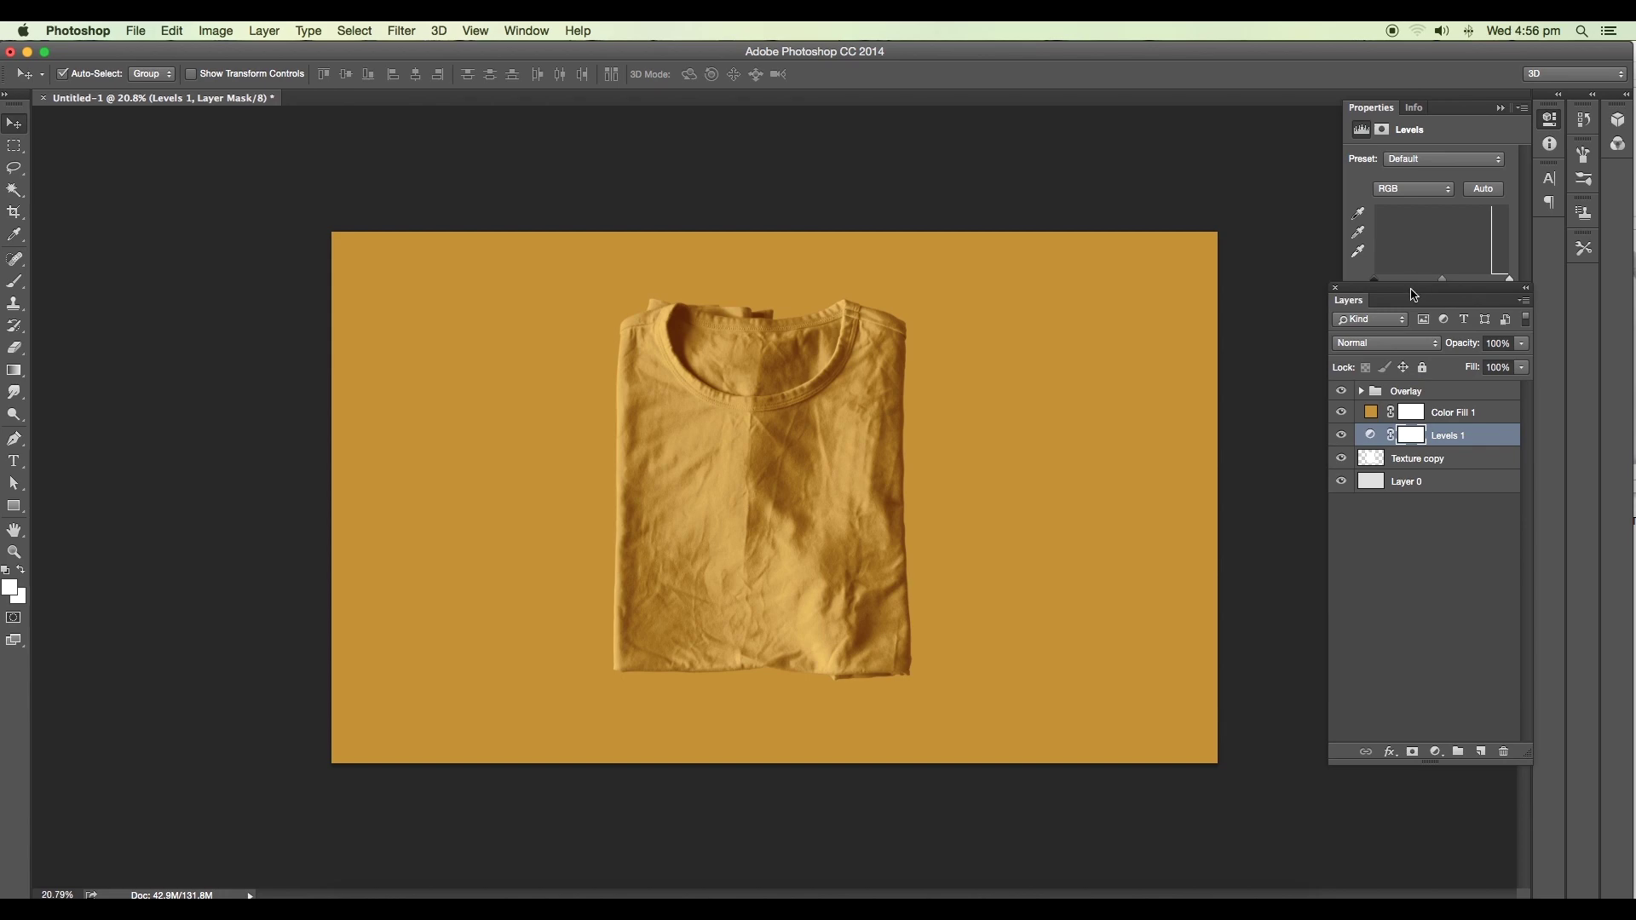
{"action": "left_click_drag", "start_coordinate": [1433, 299], "coordinate": [1415, 489]}
{"action": "left_click", "coordinate": [1400, 398]}
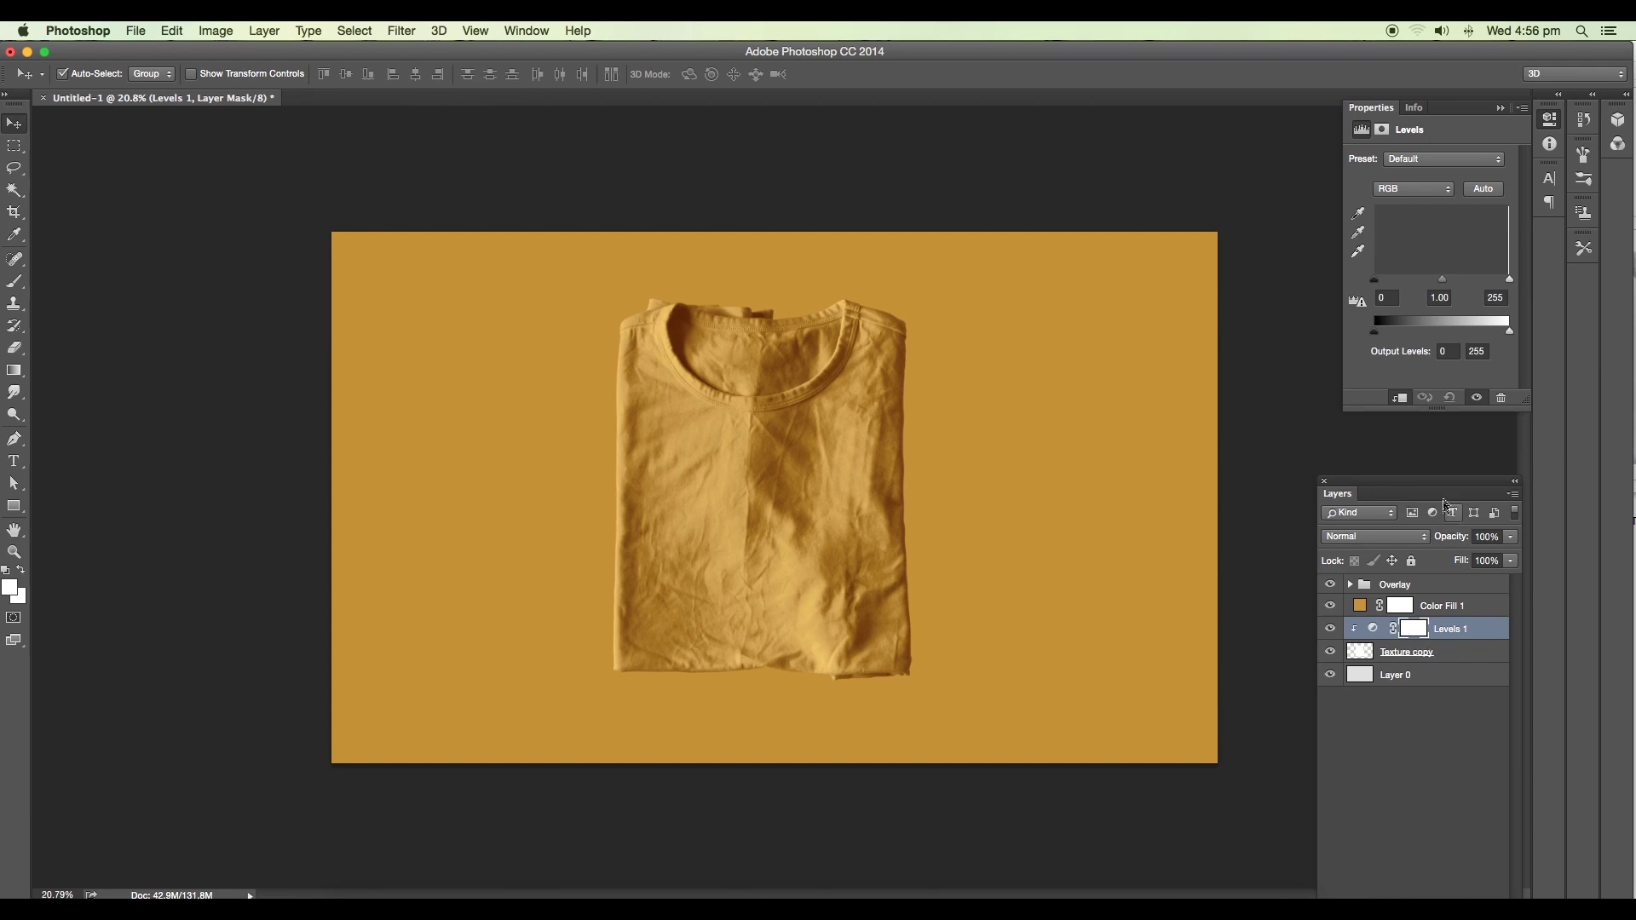
{"action": "left_click_drag", "start_coordinate": [1448, 487], "coordinate": [1467, 310]}
{"action": "left_click", "coordinate": [1445, 556]}
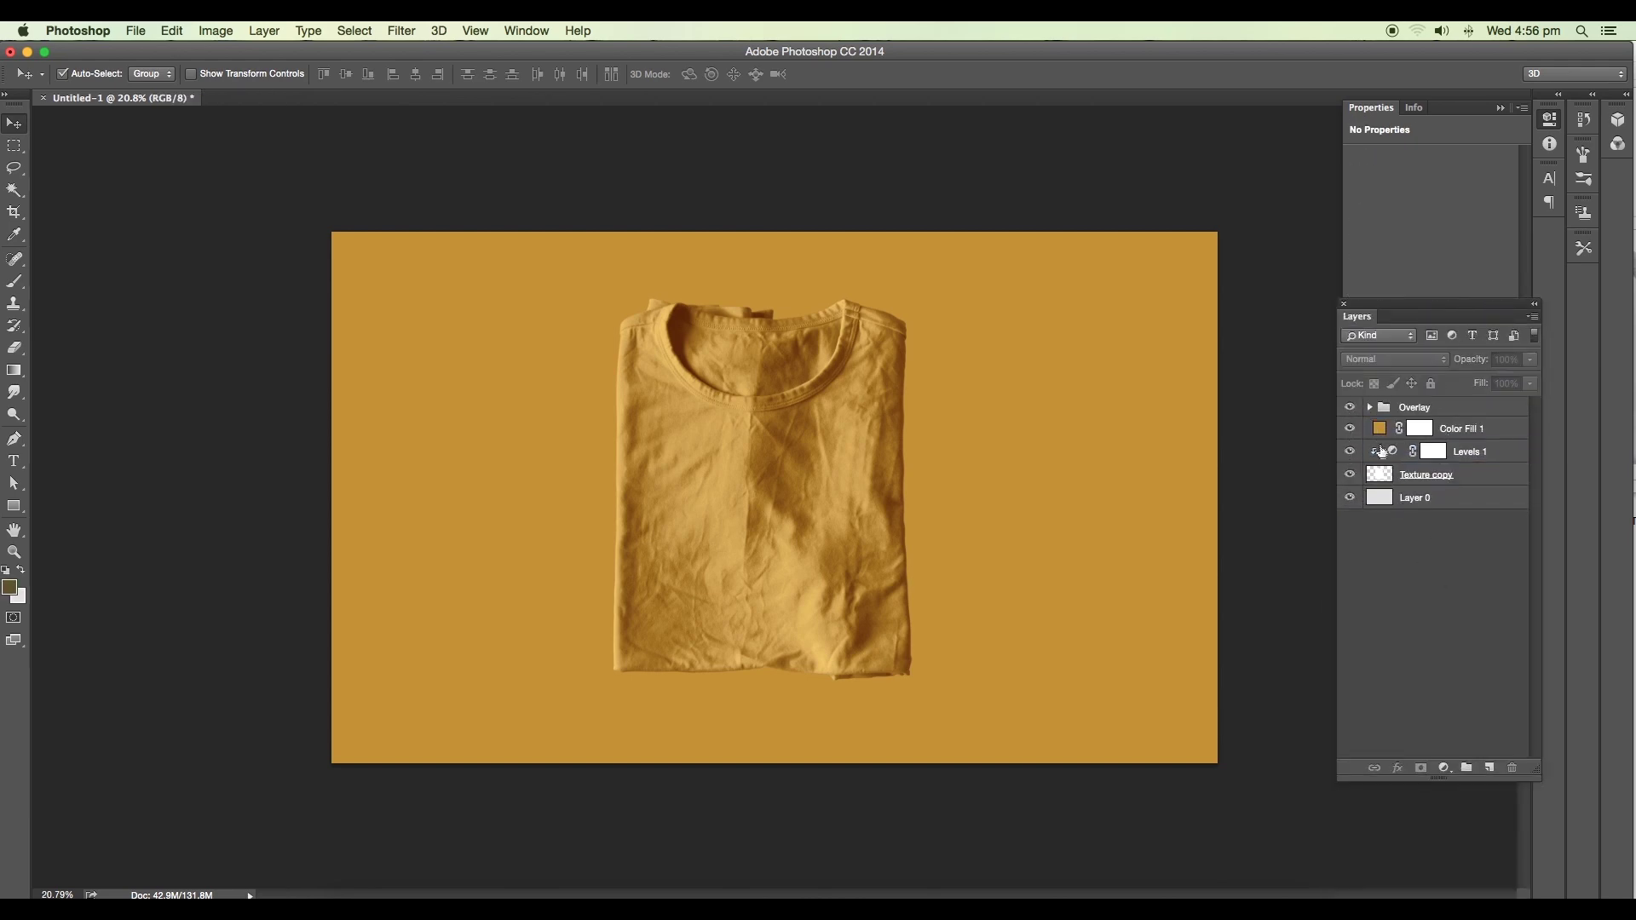
{"action": "left_click_drag", "start_coordinate": [1381, 428], "coordinate": [1418, 469]}
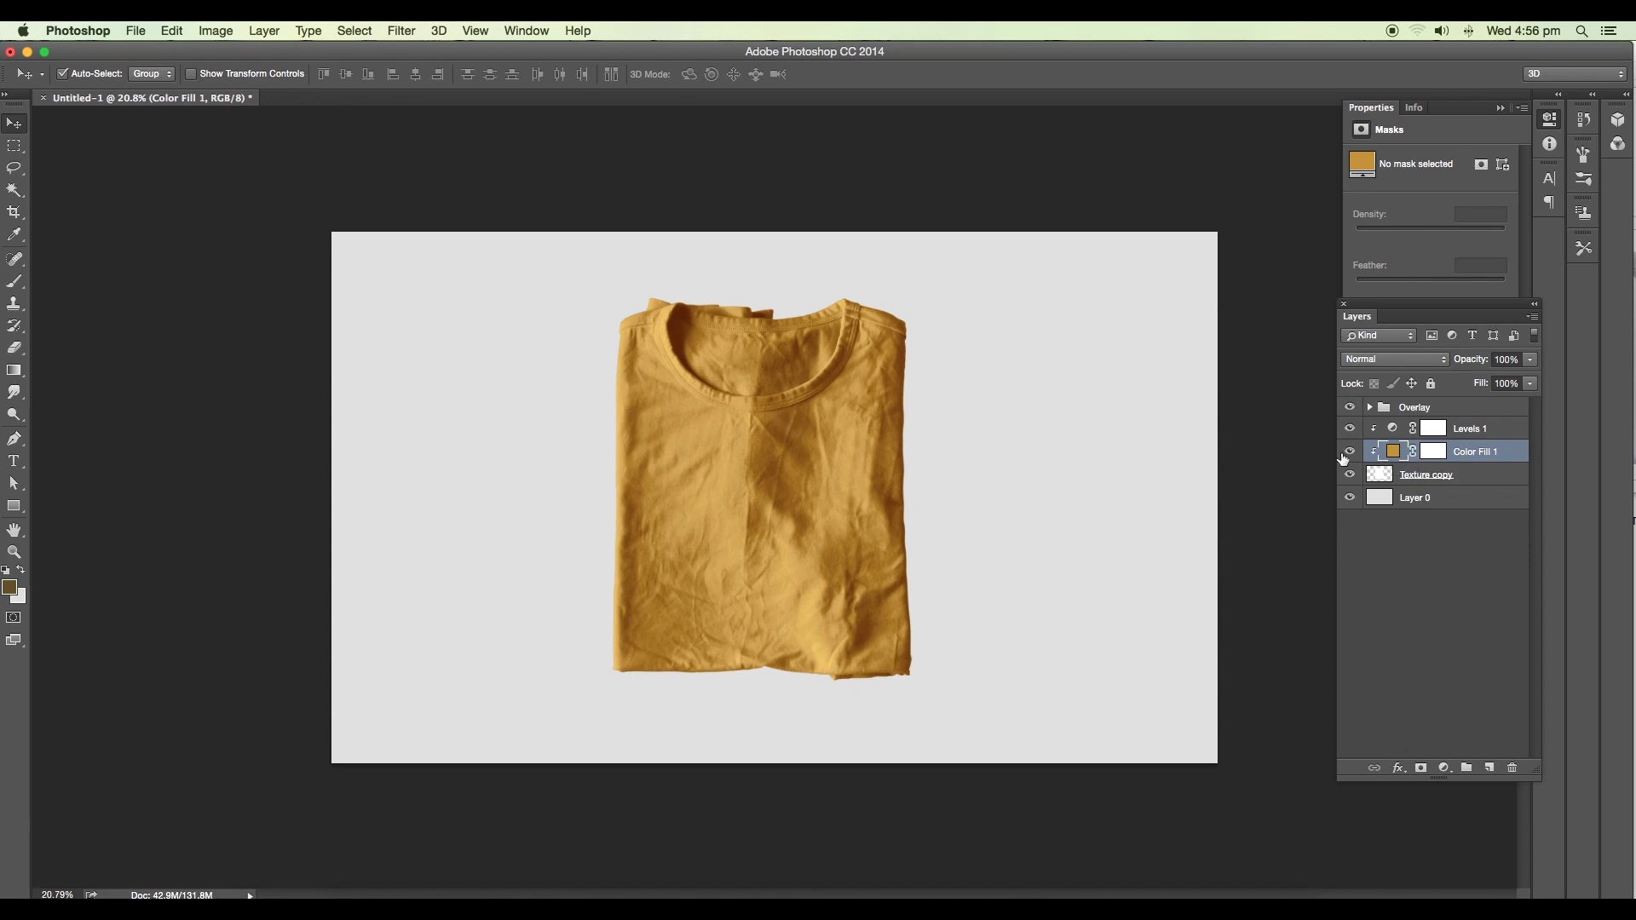
{"action": "left_click", "coordinate": [1352, 453]}
Make Color Fill 1 visible again and change its colour to a golden yellow, about #e6b745.
{"action": "left_click", "coordinate": [1352, 453]}
{"action": "double_click", "coordinate": [1396, 456]}
{"action": "mouse_move", "coordinate": [1154, 307]}
{"action": "left_mouse_down"}
{"action": "mouse_move", "coordinate": [1195, 236]}
{"action": "mouse_move", "coordinate": [1150, 203]}
{"action": "mouse_move", "coordinate": [1168, 222]}
{"action": "mouse_move", "coordinate": [1175, 199]}
{"action": "mouse_move", "coordinate": [1237, 393]}
{"action": "mouse_move", "coordinate": [1237, 232]}
{"action": "mouse_move", "coordinate": [1239, 362]}
{"action": "left_mouse_up"}
{"action": "left_click", "coordinate": [1249, 195]}
{"action": "mouse_move", "coordinate": [1076, 251]}
{"action": "left_mouse_down"}
{"action": "mouse_move", "coordinate": [1023, 249]}
{"action": "mouse_move", "coordinate": [1200, 253]}
{"action": "mouse_move", "coordinate": [1060, 248]}
{"action": "mouse_move", "coordinate": [1103, 216]}
{"action": "mouse_move", "coordinate": [1085, 208]}
{"action": "mouse_move", "coordinate": [1117, 218]}
{"action": "mouse_move", "coordinate": [1107, 208]}
{"action": "left_mouse_up"}
{"action": "left_click_drag", "start_coordinate": [1239, 364], "coordinate": [1240, 376]}
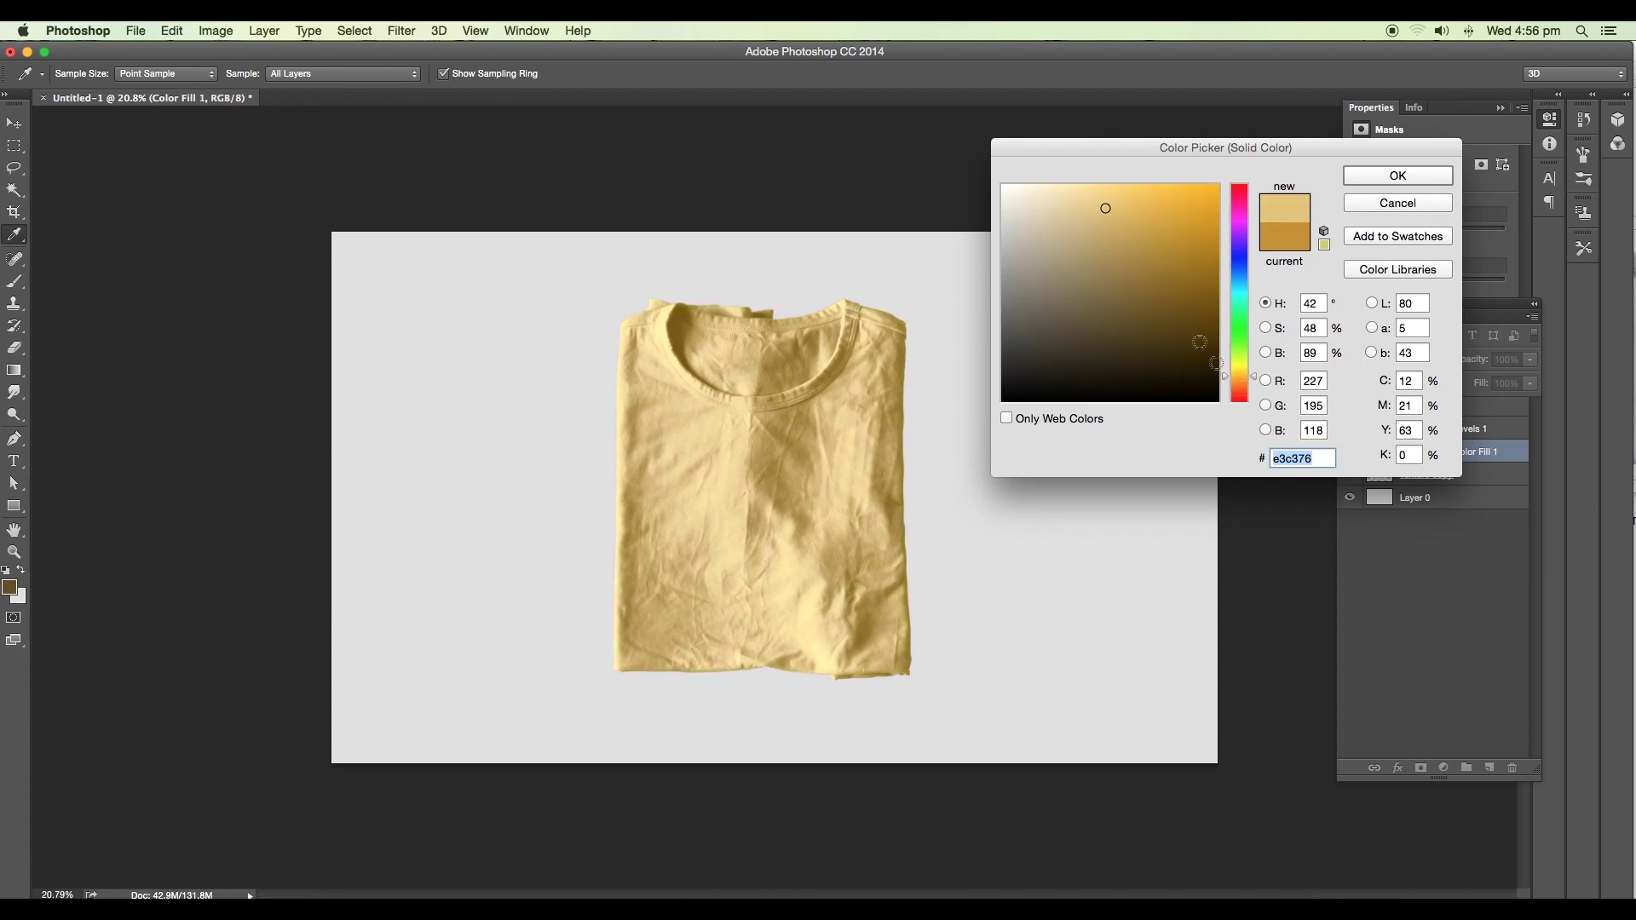
{"action": "left_click_drag", "start_coordinate": [1106, 208], "coordinate": [1154, 206]}
{"action": "left_click", "coordinate": [1399, 176]}
{"action": "key", "text": "v"}
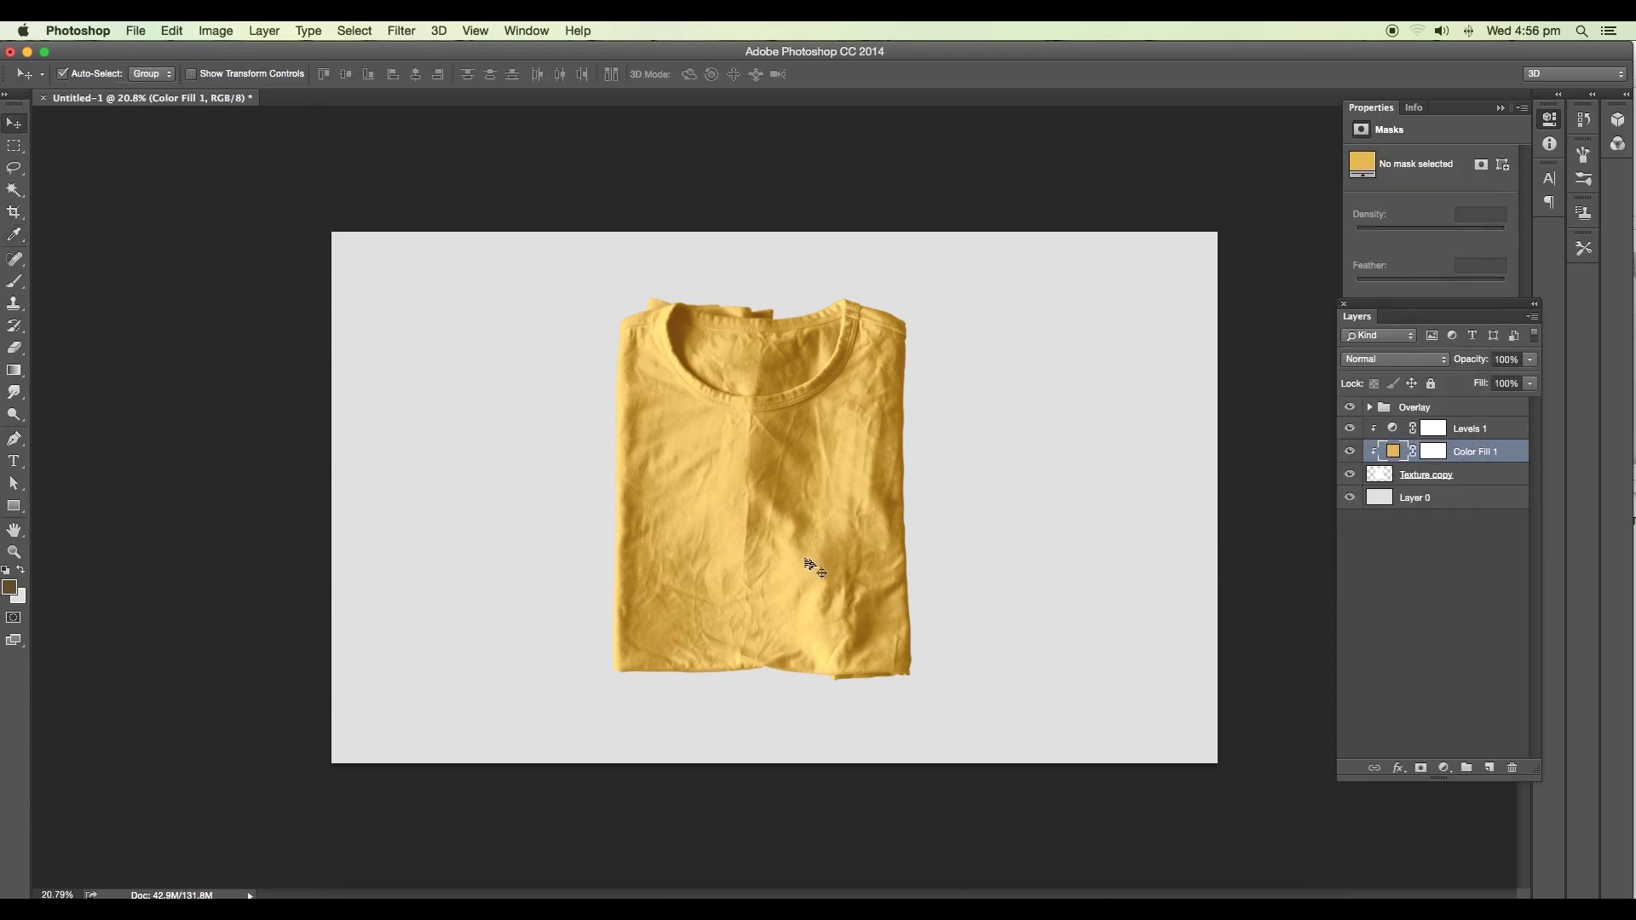
{"action": "scroll", "coordinate": [772, 502], "scroll_direction": "down", "scroll_amount": 2}
Set Highlight2's fill to 23% inside the Overlay group, collapse the group, and fit the canvas.
{"action": "scroll", "coordinate": [746, 486], "scroll_direction": "up", "scroll_amount": 5}
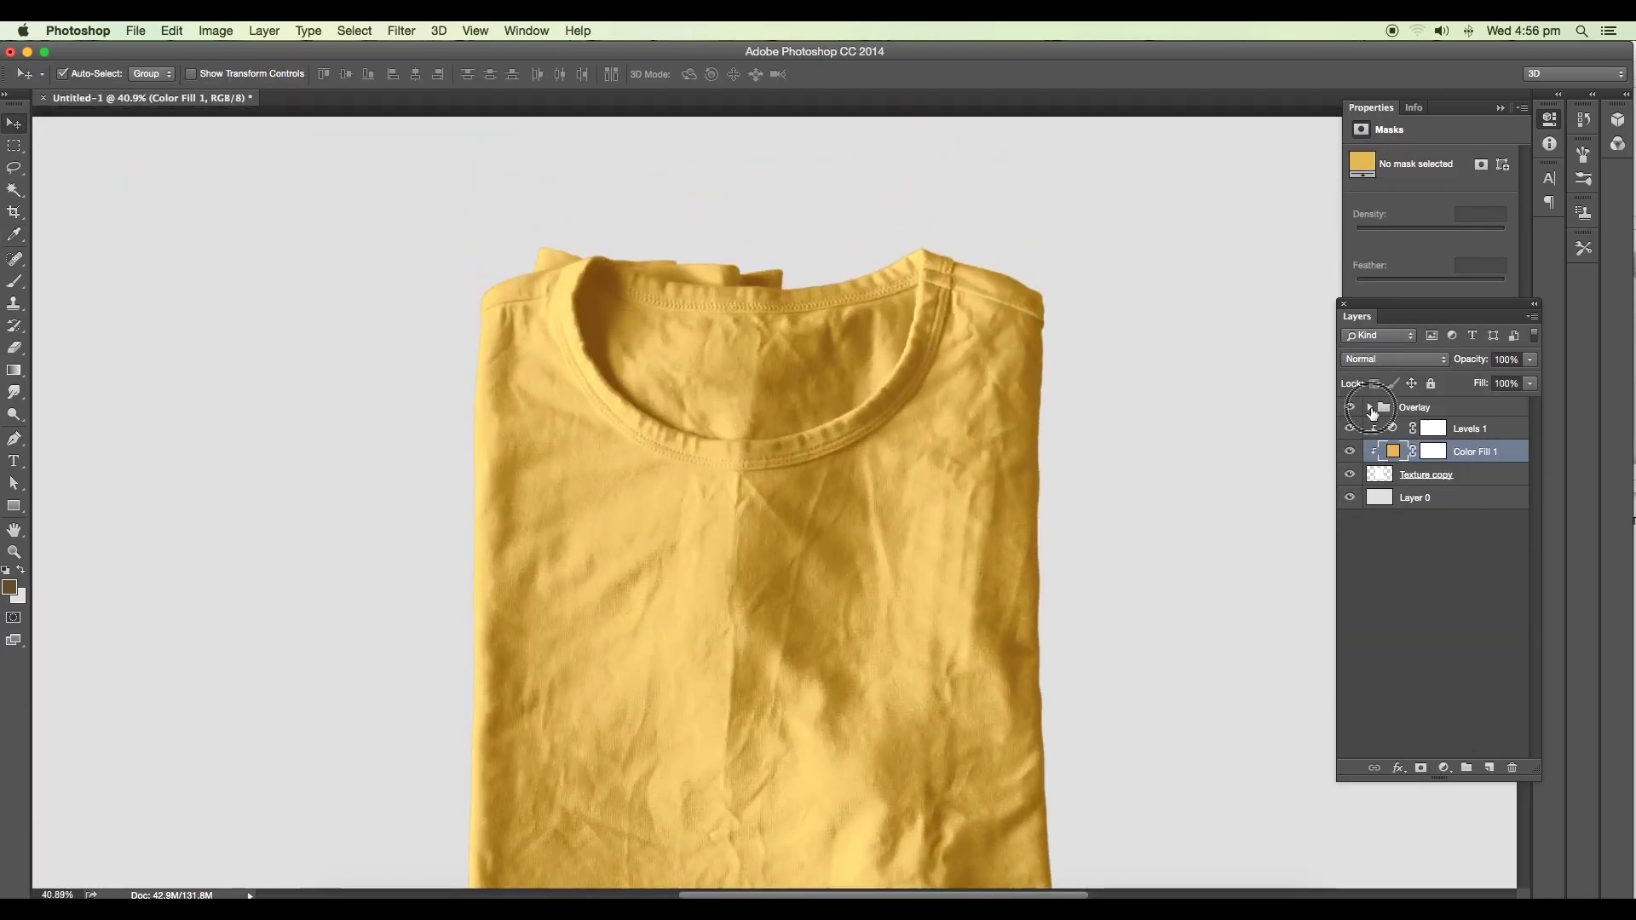
{"action": "left_click", "coordinate": [1369, 409]}
{"action": "left_click", "coordinate": [1449, 430]}
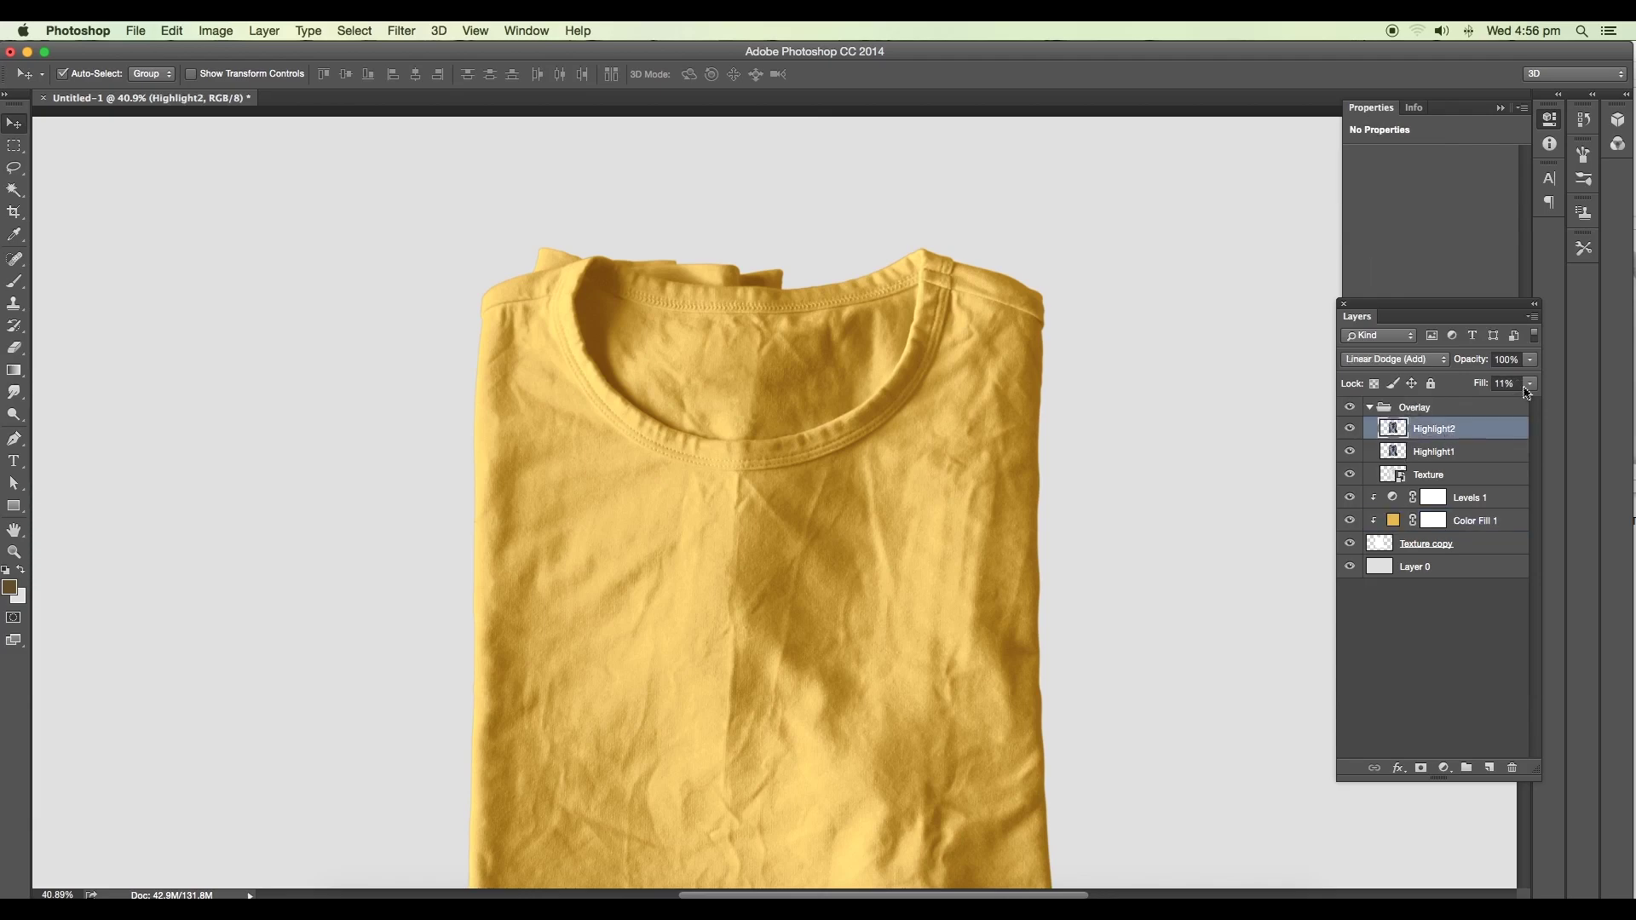
{"action": "left_click", "coordinate": [1531, 384]}
{"action": "left_click_drag", "start_coordinate": [1457, 404], "coordinate": [1468, 408]}
{"action": "left_click", "coordinate": [1419, 407]}
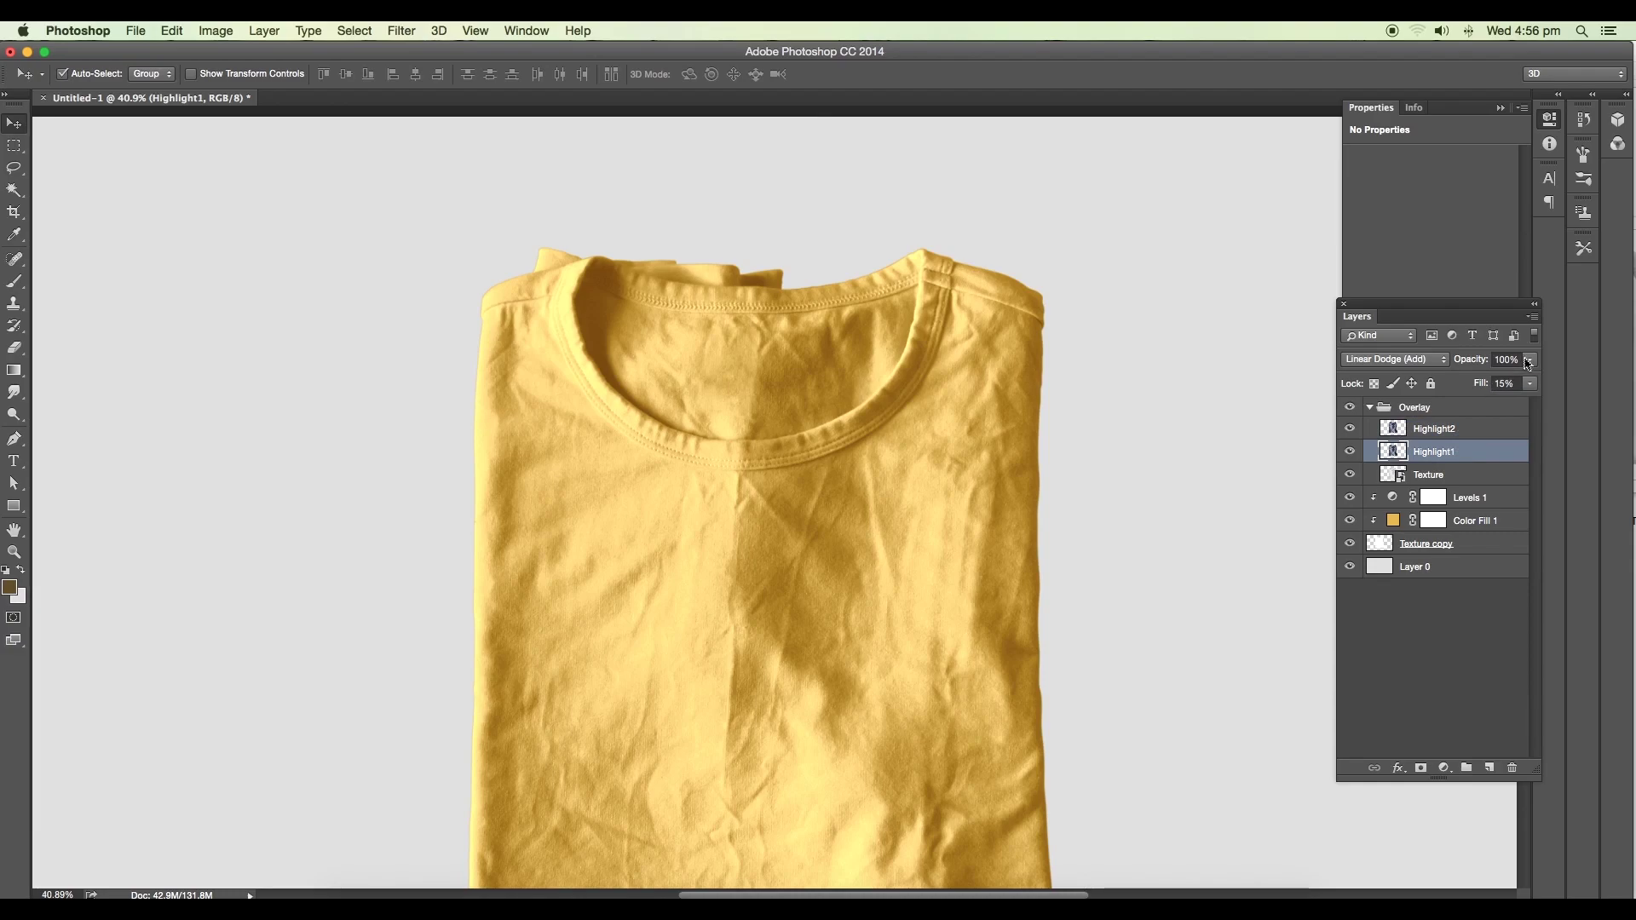
{"action": "left_click", "coordinate": [1370, 408]}
{"action": "key", "text": "super+0"}
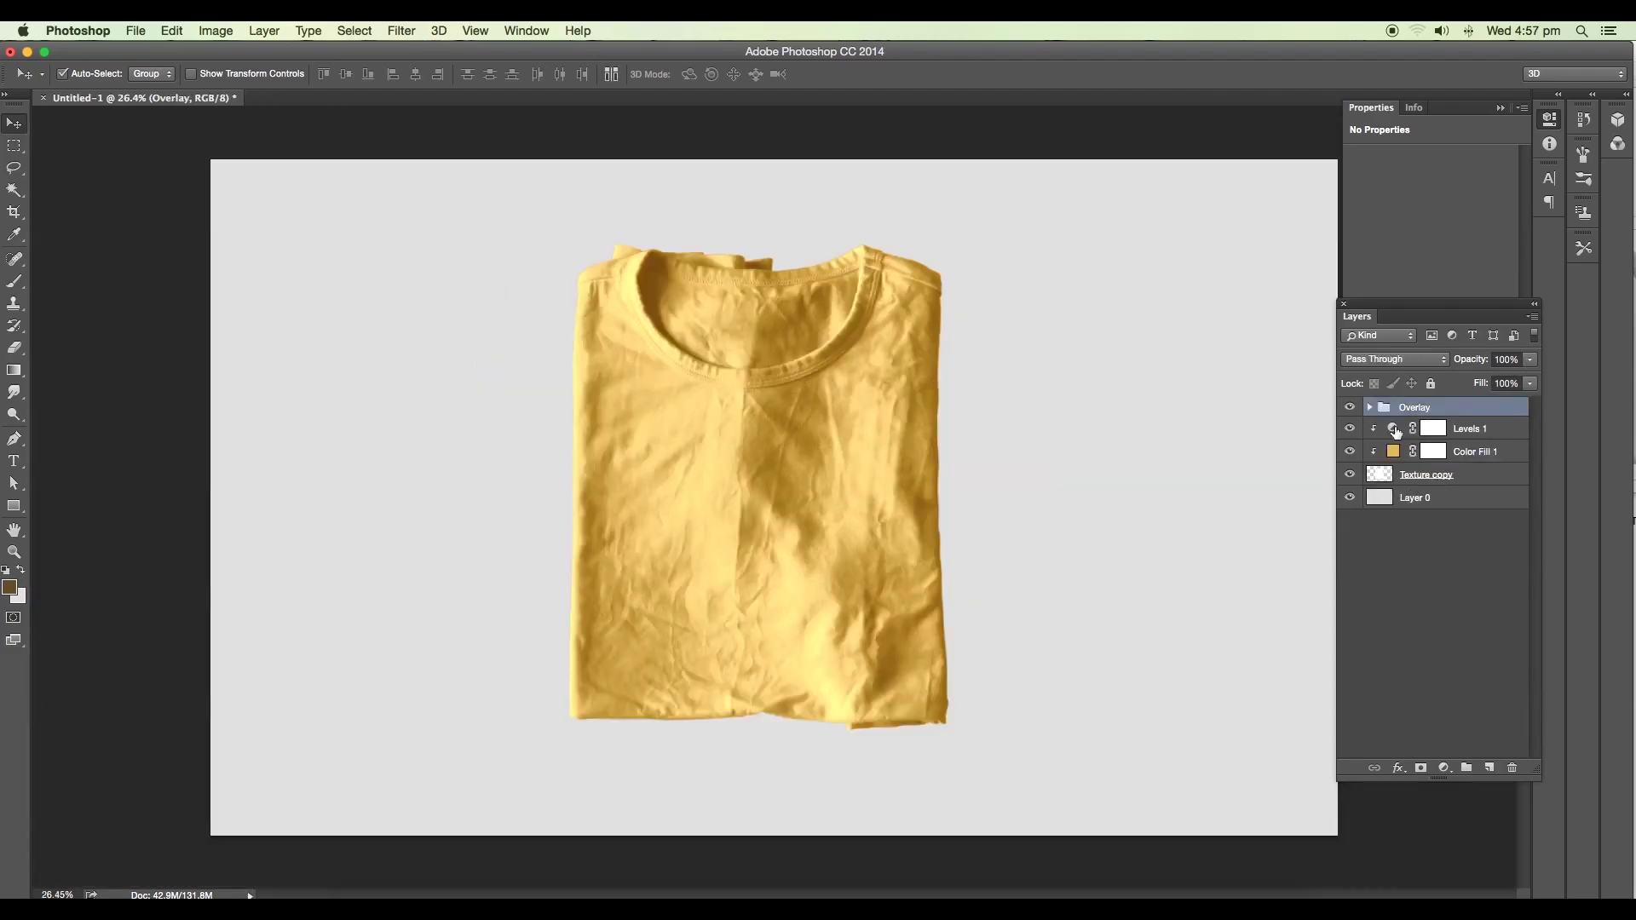